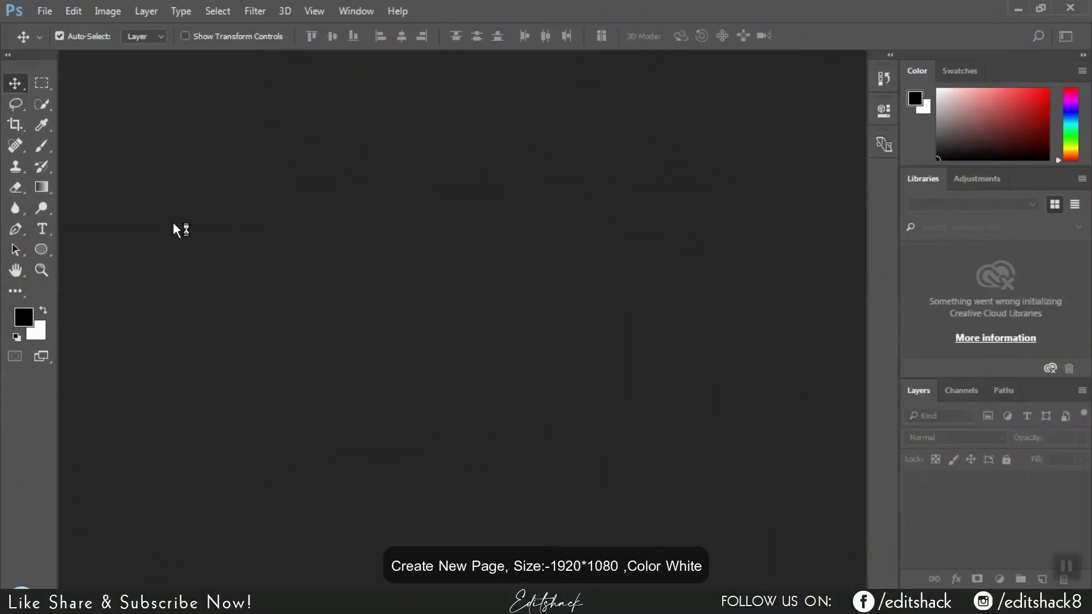
# Create a white 1920×1080 document and embed the laptop-on-desk photo so it fills the canvas.
pyautogui.hotkey('ctrl', 'n')
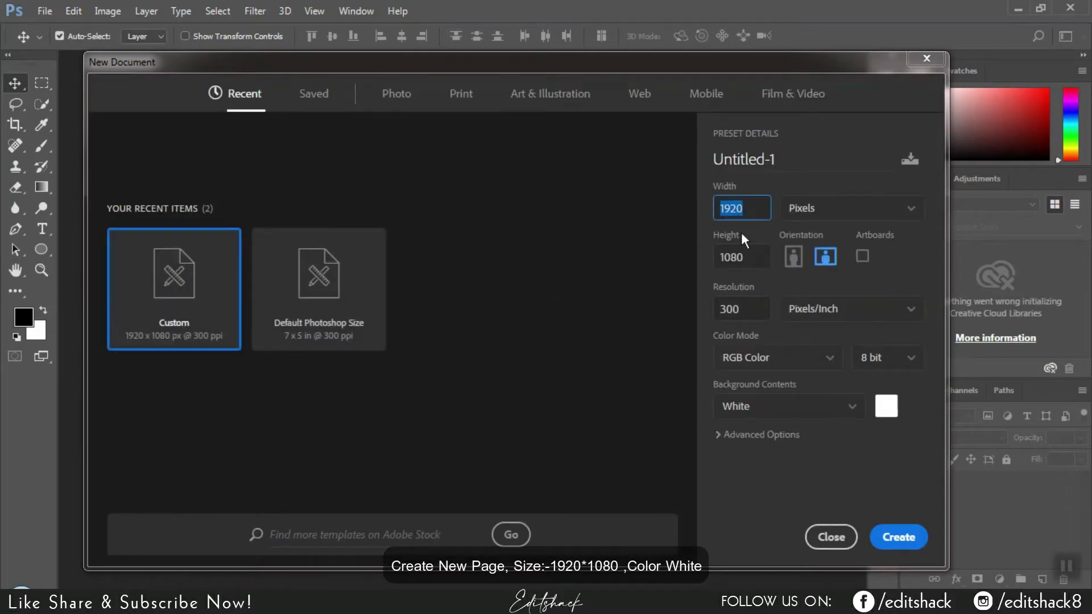
pyautogui.click(900, 537)
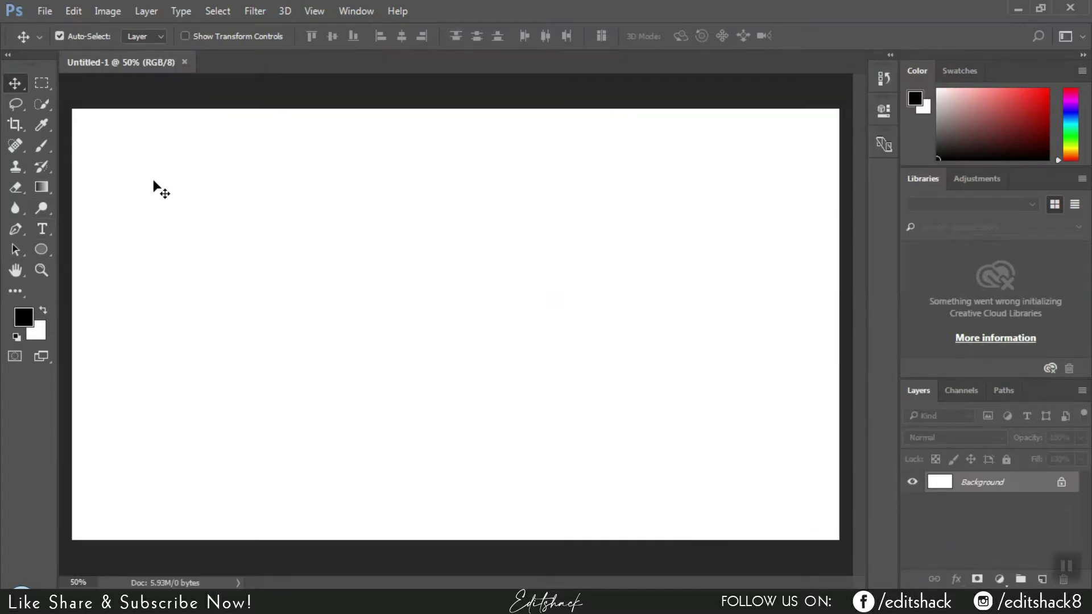
pyautogui.click(44, 11)
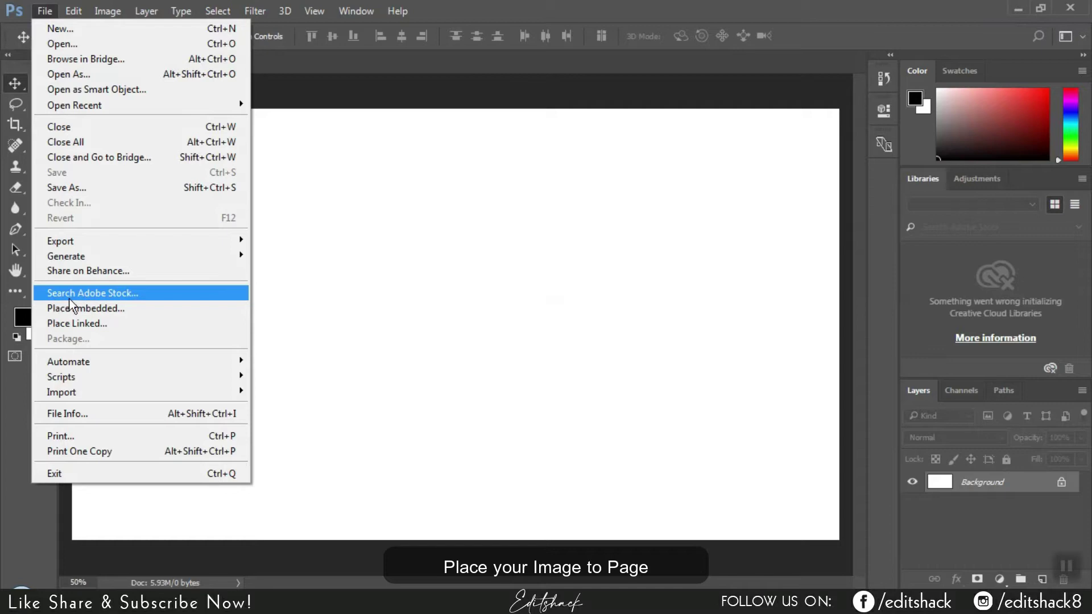
pyautogui.click(91, 307)
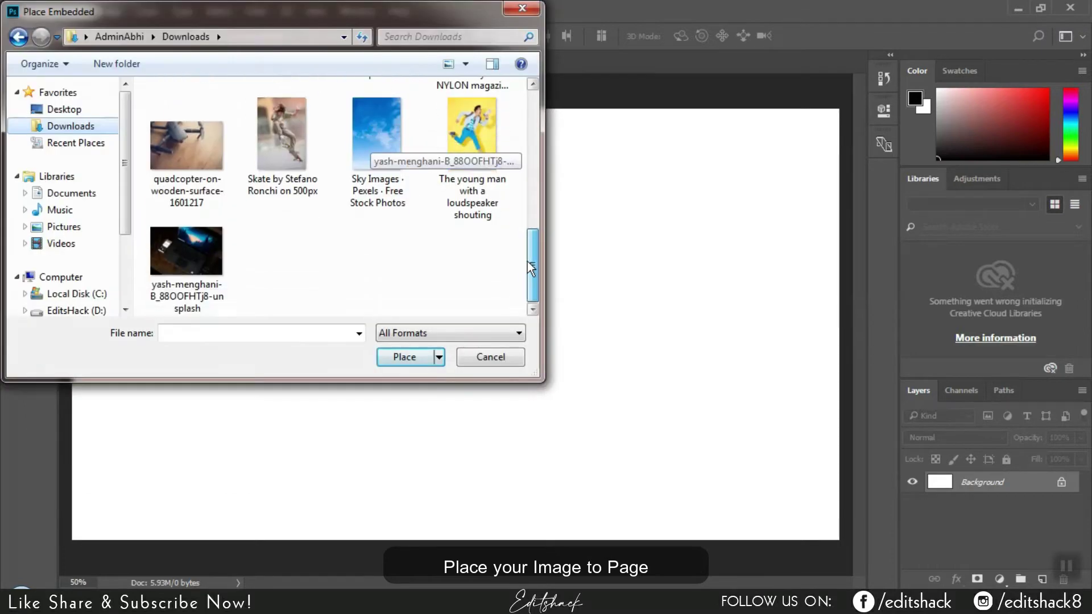
pyautogui.click(179, 253)
pyautogui.click(397, 360)
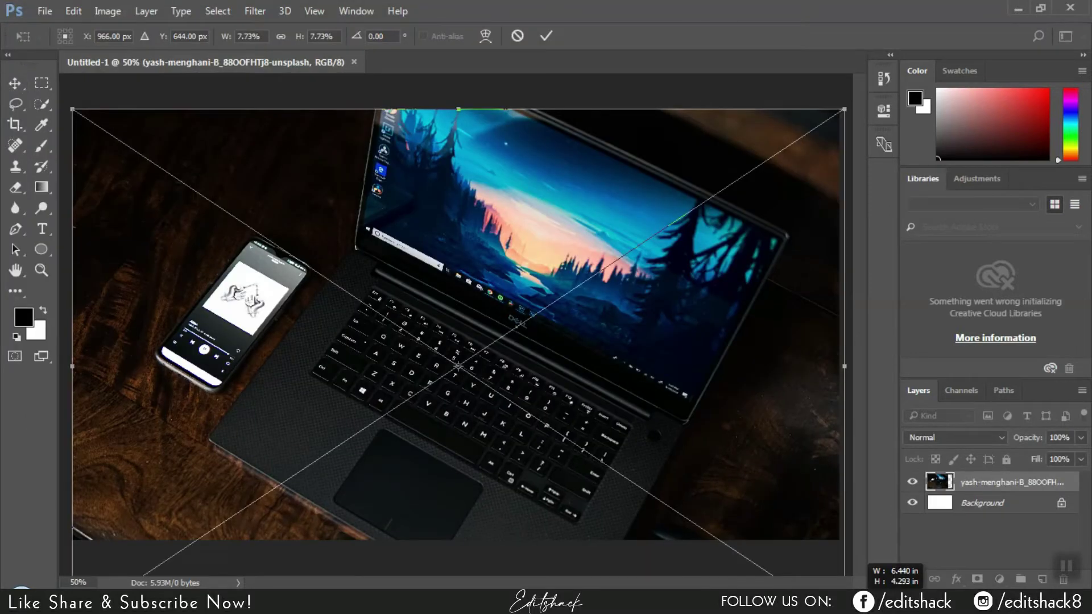
pyautogui.moveTo(641, 377); pyautogui.dragTo(637, 339)
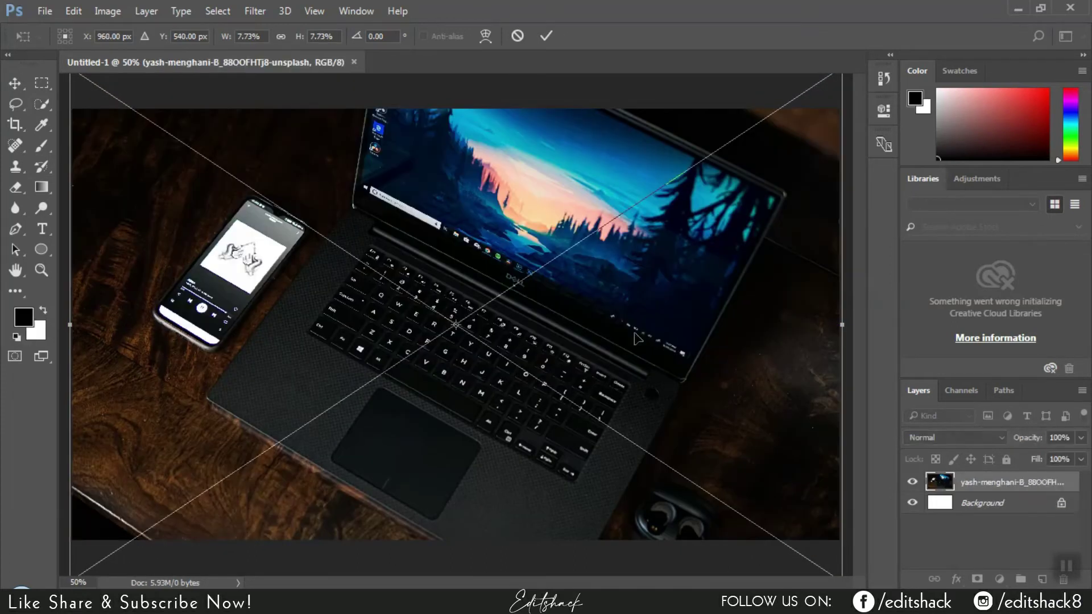
pyautogui.click(545, 37)
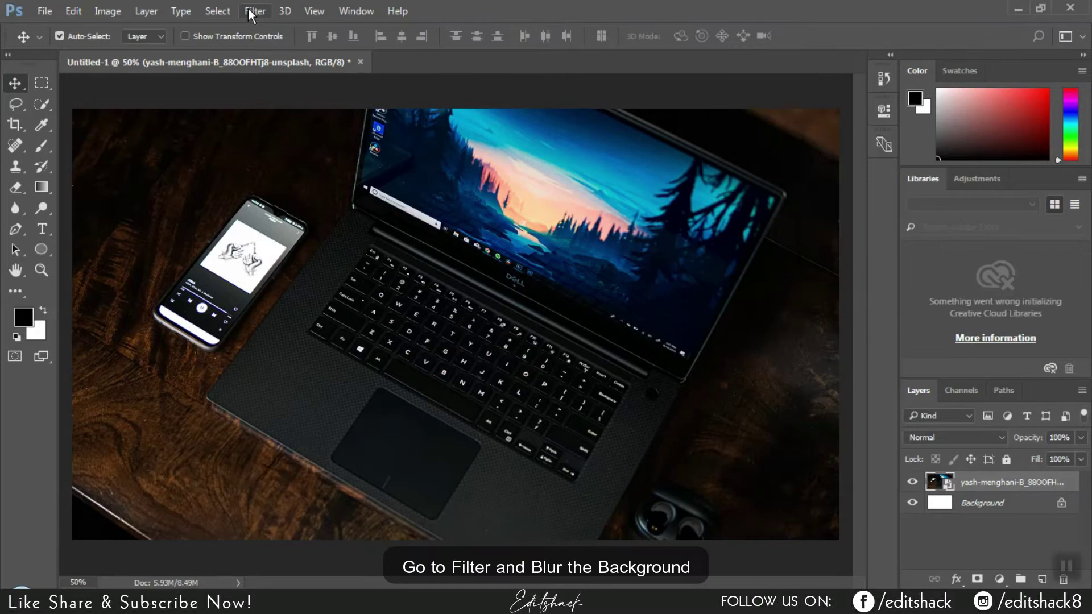
# Apply a 7.2-pixel Gaussian Blur to the laptop photo.
pyautogui.click(255, 11)
pyautogui.moveTo(263, 187)
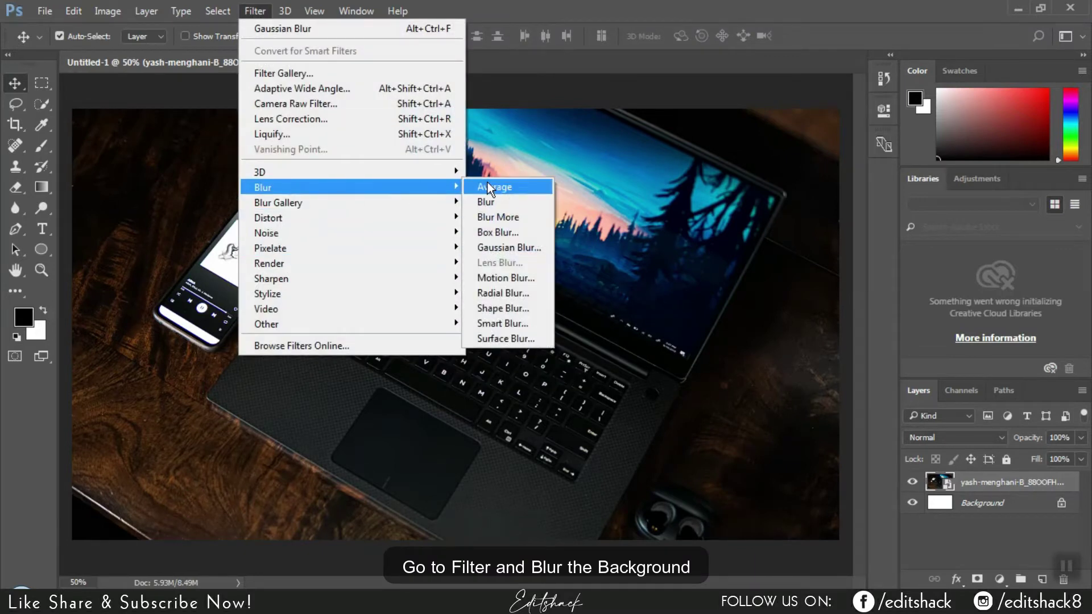
pyautogui.click(496, 246)
pyautogui.moveTo(480, 357); pyautogui.dragTo(484, 356)
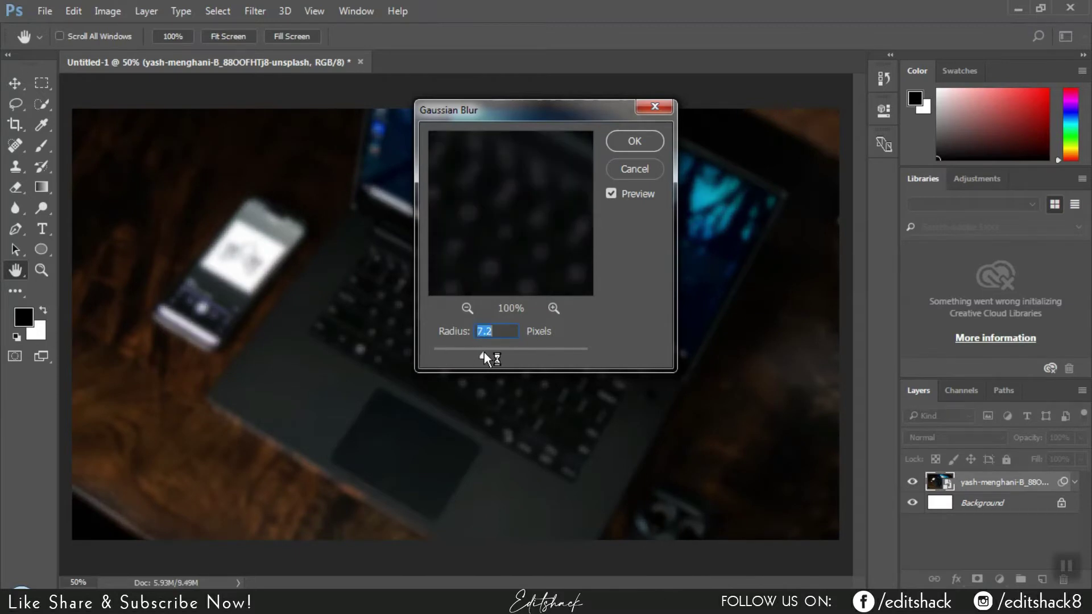
pyautogui.click(637, 140)
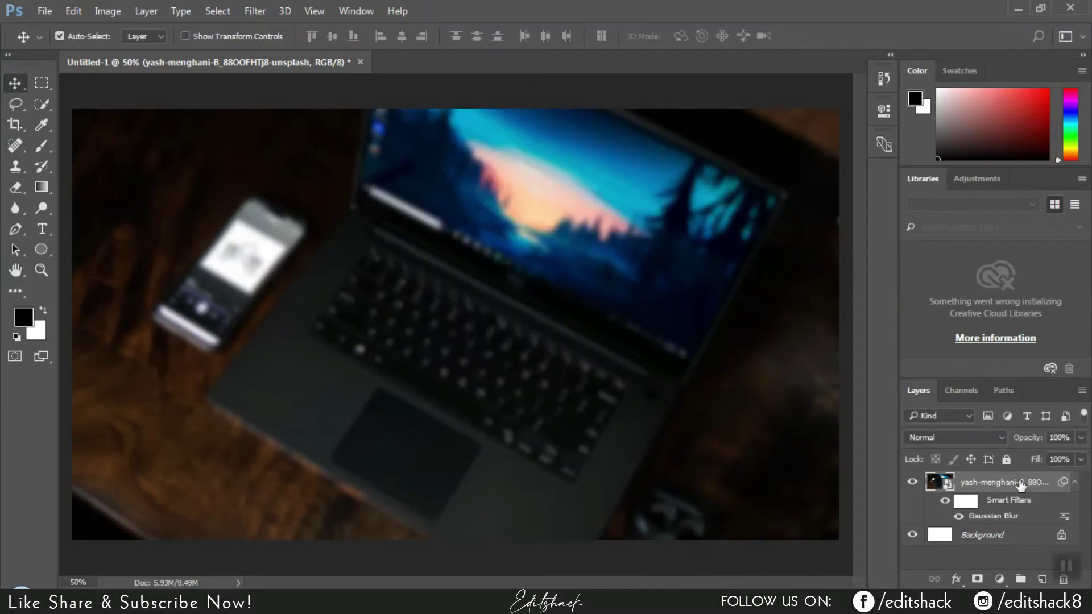
# Add a Curves adjustment layer and pull the shadows down to darken the photo.
pyautogui.click(1000, 579)
pyautogui.click(941, 317)
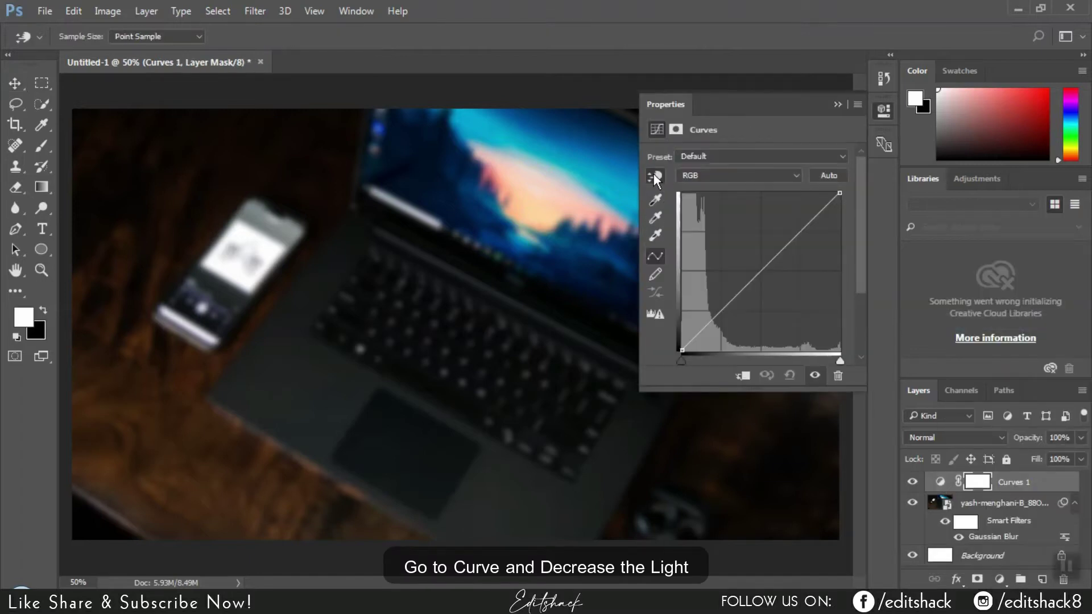
pyautogui.click(655, 177)
pyautogui.click(361, 227)
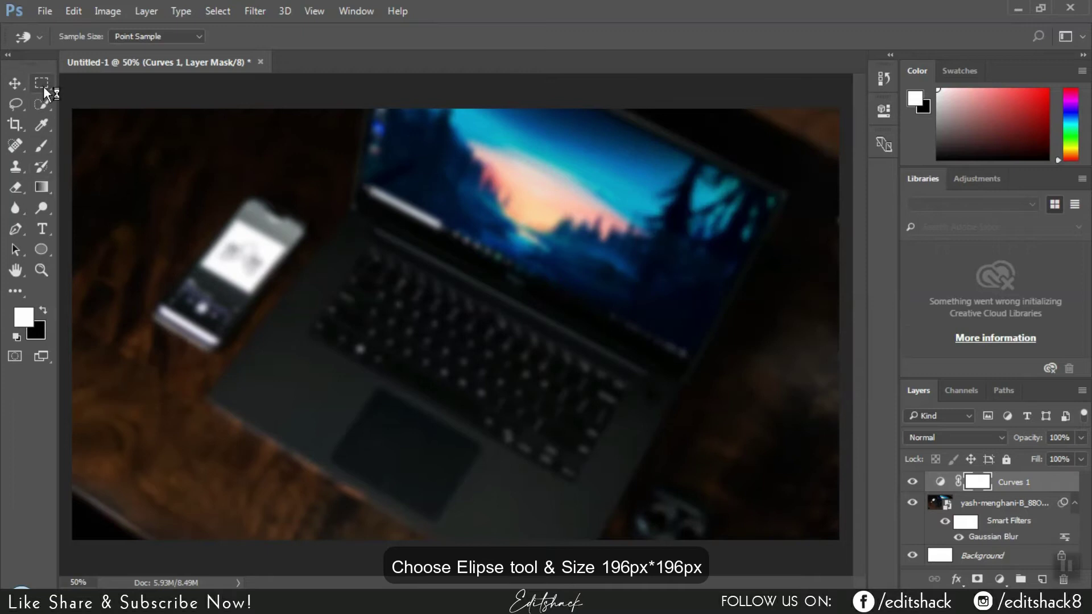
# Create a 196 × 196 px circle with the Ellipse tool.
pyautogui.click(41, 249)
pyautogui.click(108, 282)
pyautogui.click(315, 263)
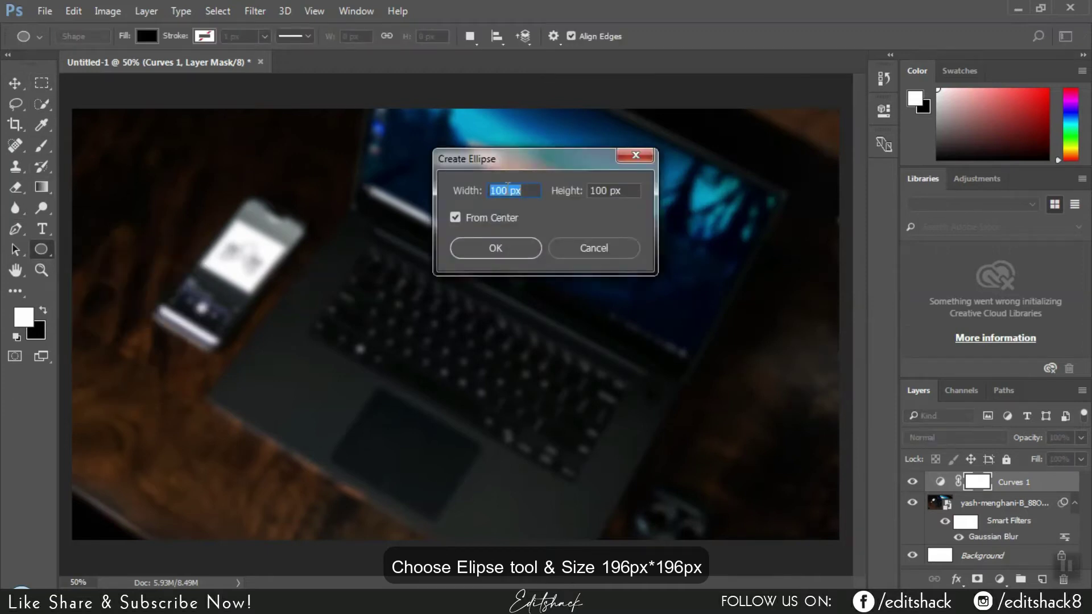
pyautogui.write('196')
pyautogui.press('Tab')
pyautogui.write('196')
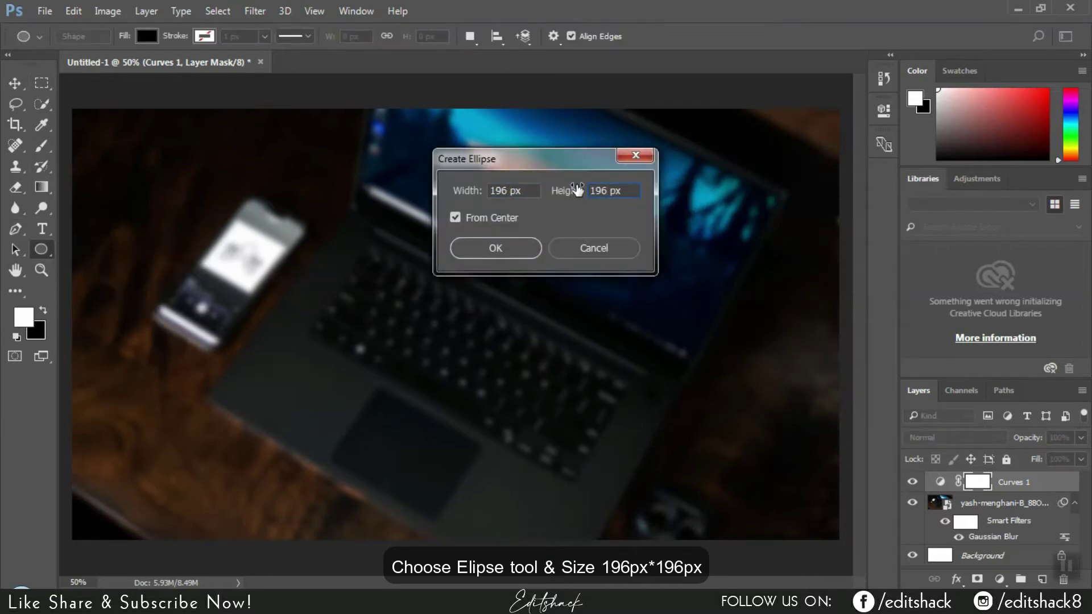
pyautogui.write('v')
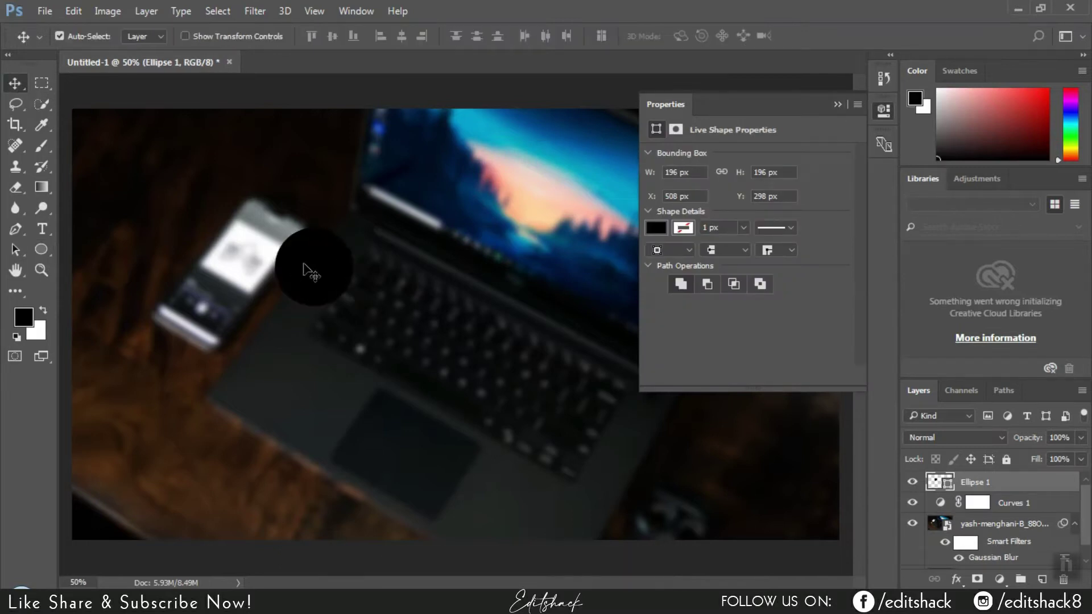
# Scale the circle to about 138% and centre it on the canvas.
pyautogui.moveTo(313, 263)
pyautogui.mouseDown()
pyautogui.moveTo(463, 289)
pyautogui.moveTo(464, 318)
pyautogui.mouseUp()
pyautogui.hotkey('ctrl', 't')
pyautogui.moveTo(501, 281); pyautogui.dragTo(516, 265)
pyautogui.moveTo(466, 308); pyautogui.dragTo(455, 319)
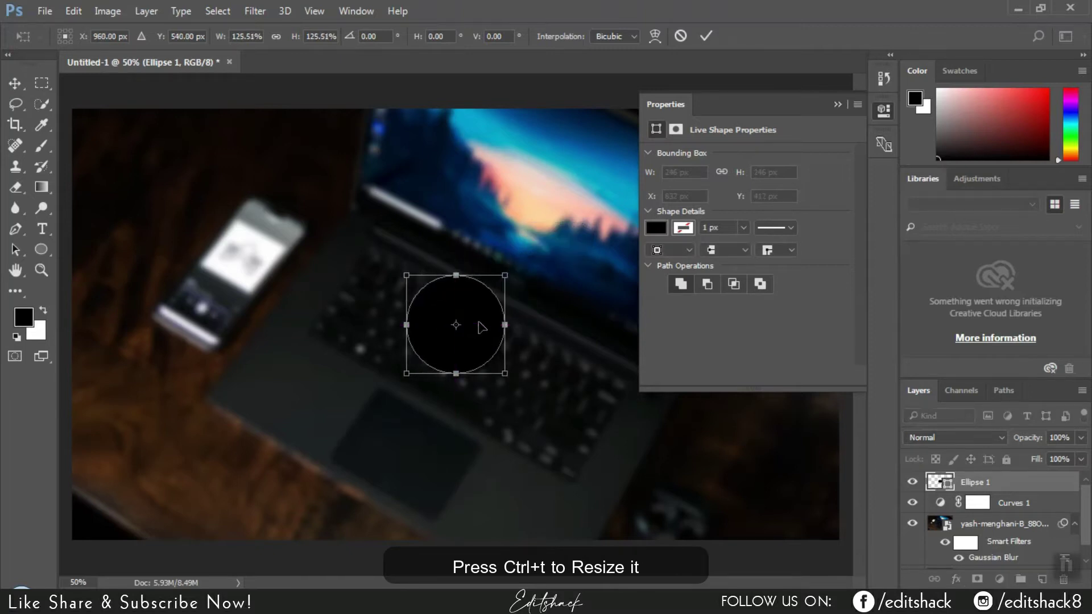
pyautogui.moveTo(509, 269); pyautogui.dragTo(510, 271)
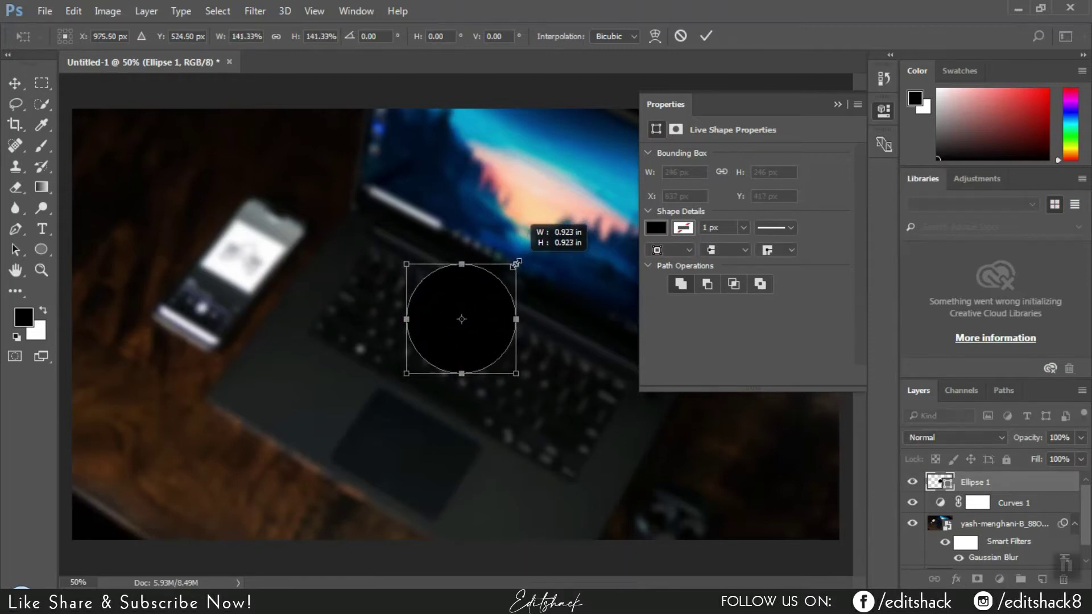
pyautogui.moveTo(488, 313); pyautogui.dragTo(491, 318)
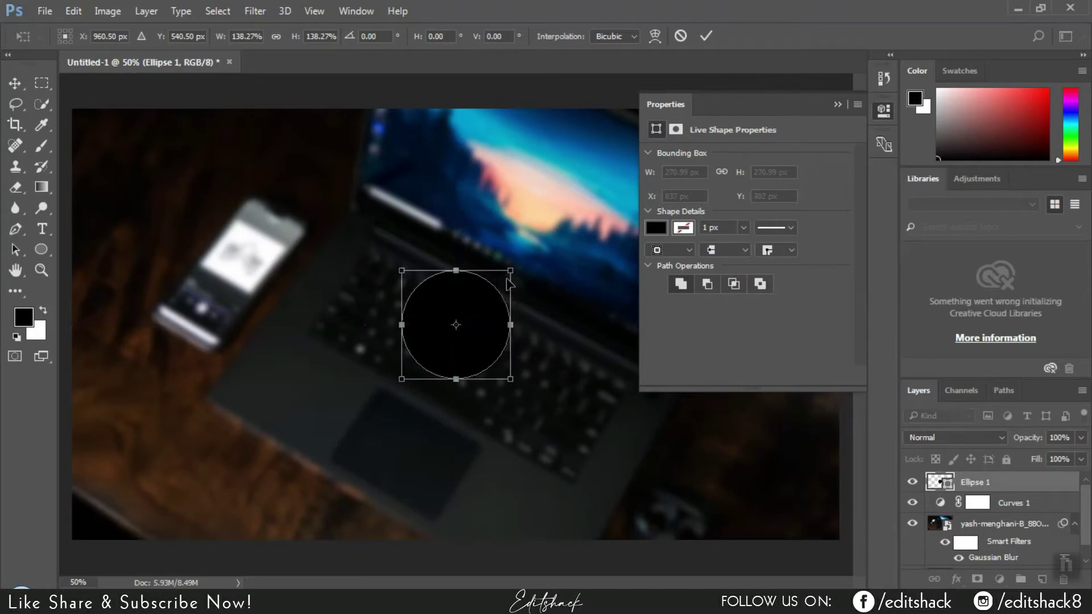
pyautogui.press('Return')
# Give the circle a 5 px white dashed stroke.
pyautogui.click(744, 227)
pyautogui.click(709, 227)
pyautogui.write('5')
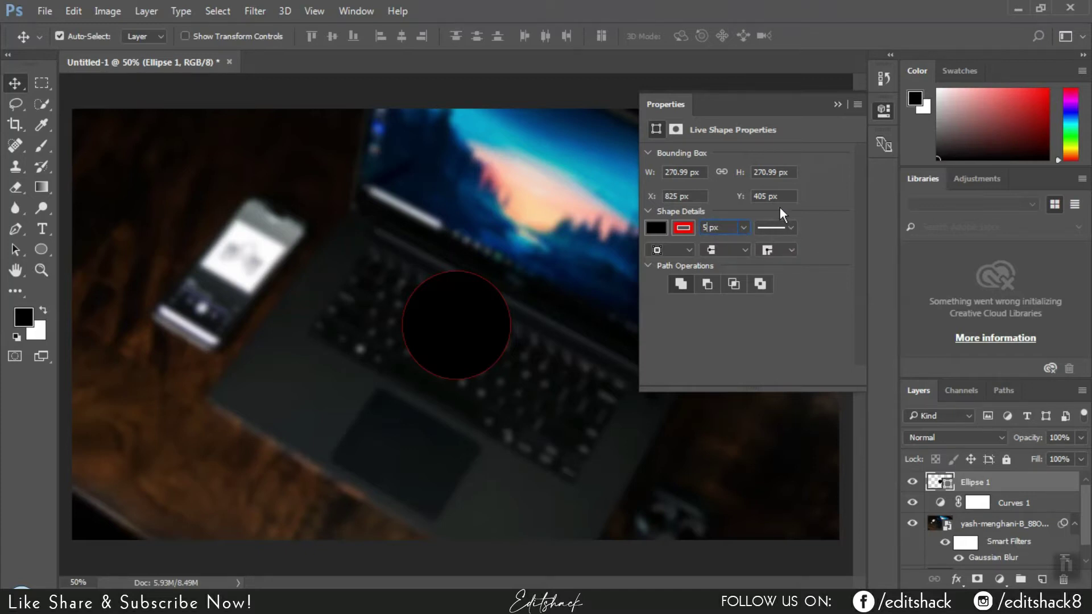
pyautogui.click(790, 227)
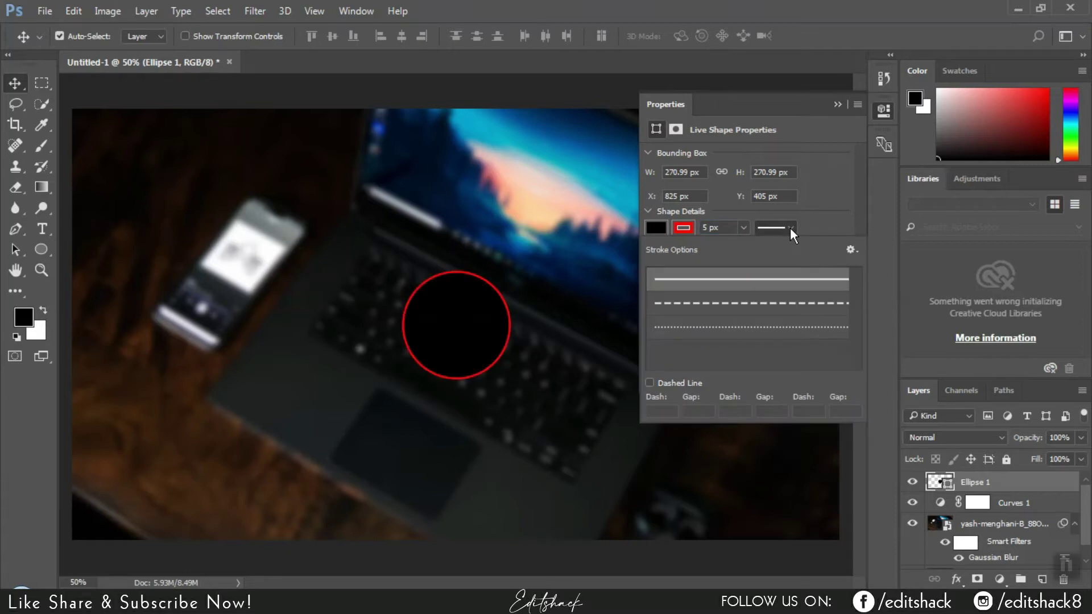
pyautogui.click(766, 304)
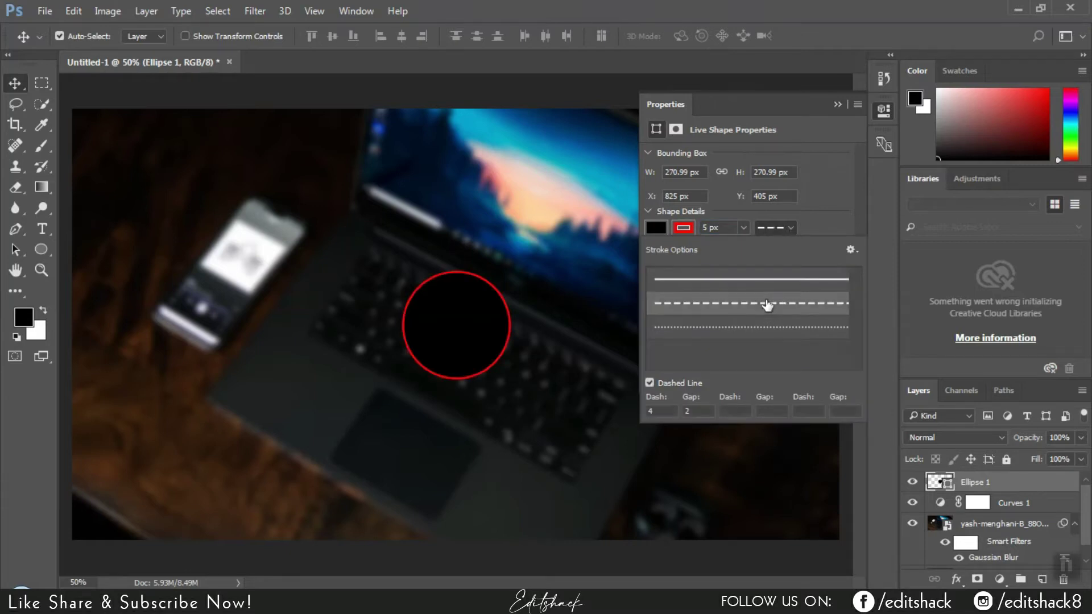
pyautogui.click(834, 191)
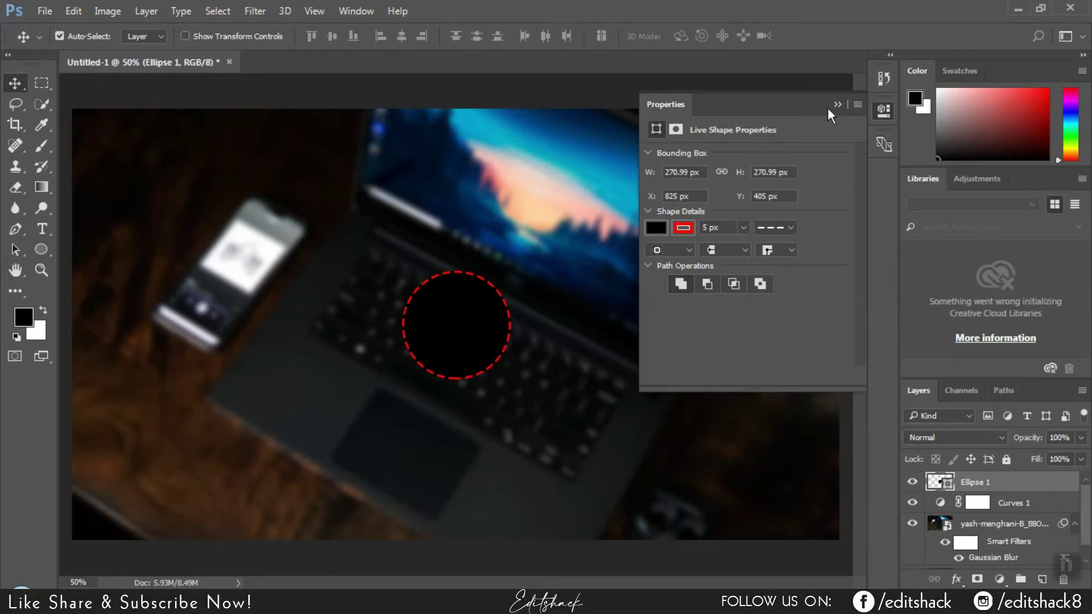
pyautogui.click(683, 228)
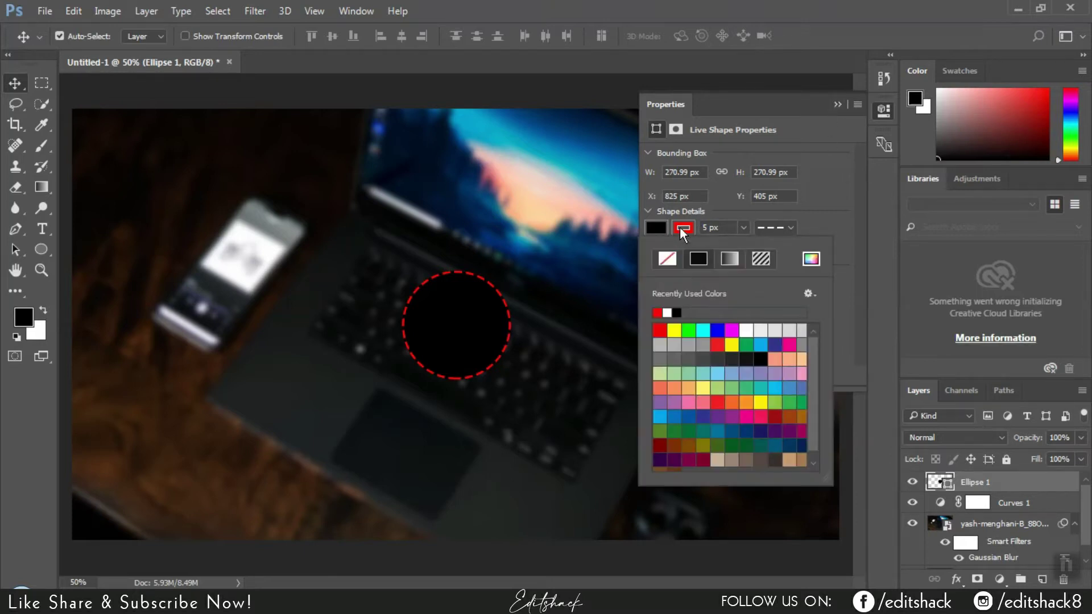
pyautogui.click(658, 312)
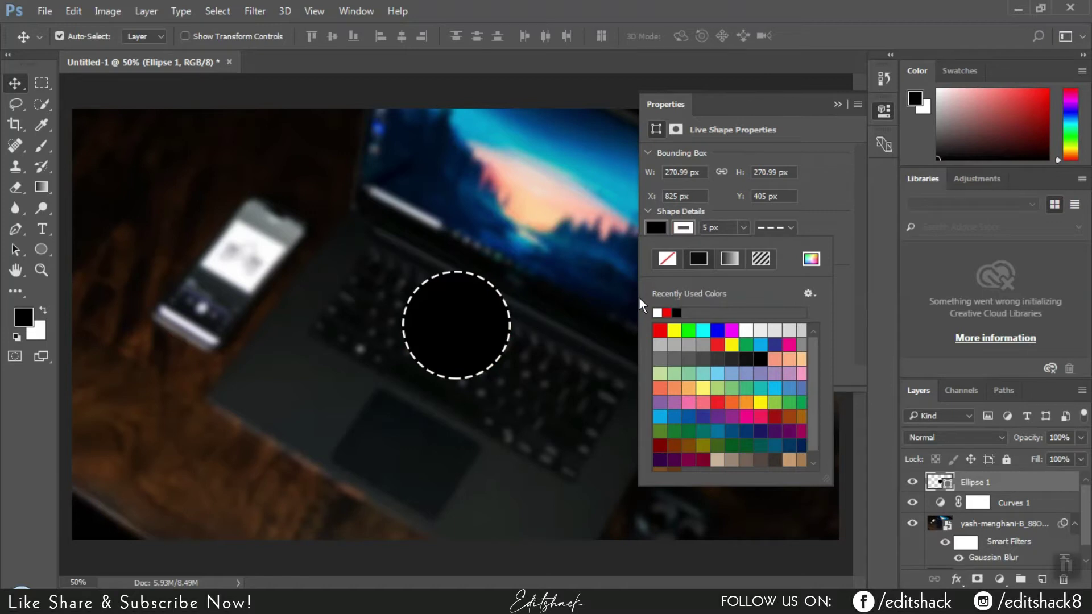
pyautogui.click(824, 182)
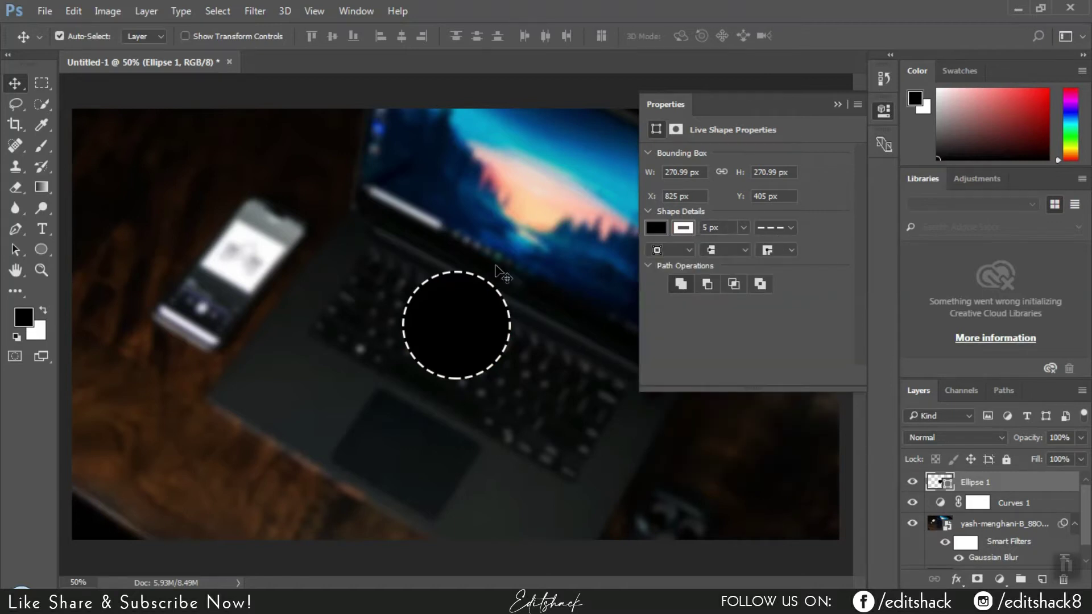
pyautogui.click(837, 105)
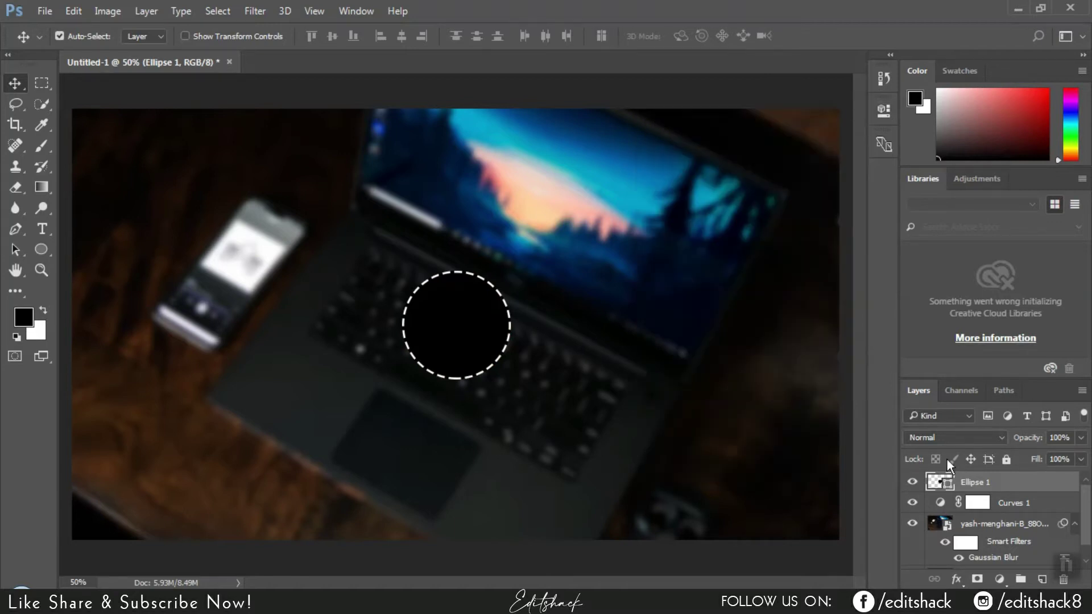
# Rename the circle layer to Logo and give it a green label.
pyautogui.doubleClick(975, 482)
pyautogui.write('Logo')
pyautogui.click(1039, 484)
pyautogui.rightClick(910, 487)
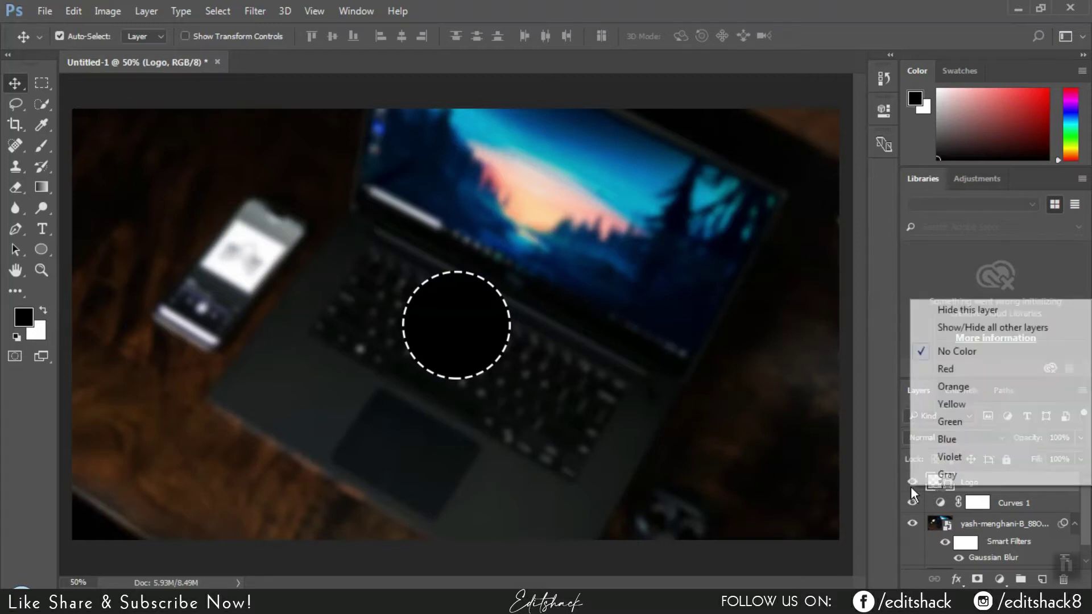
pyautogui.click(941, 423)
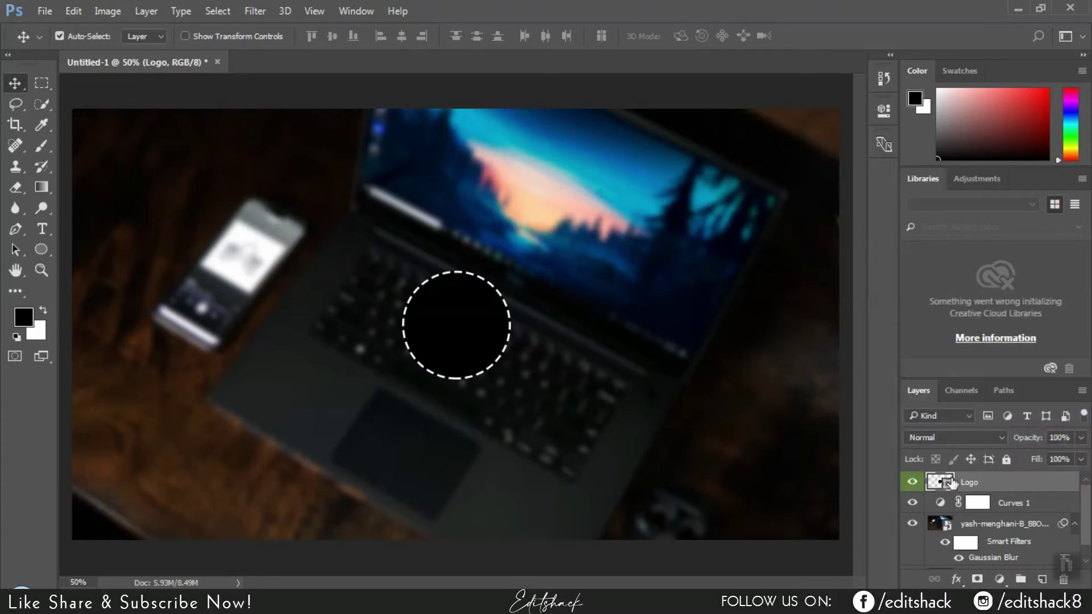
# Draw a 575 × 323 px rectangle and move it to the left of the circle.
pyautogui.click(35, 252)
pyautogui.click(92, 245)
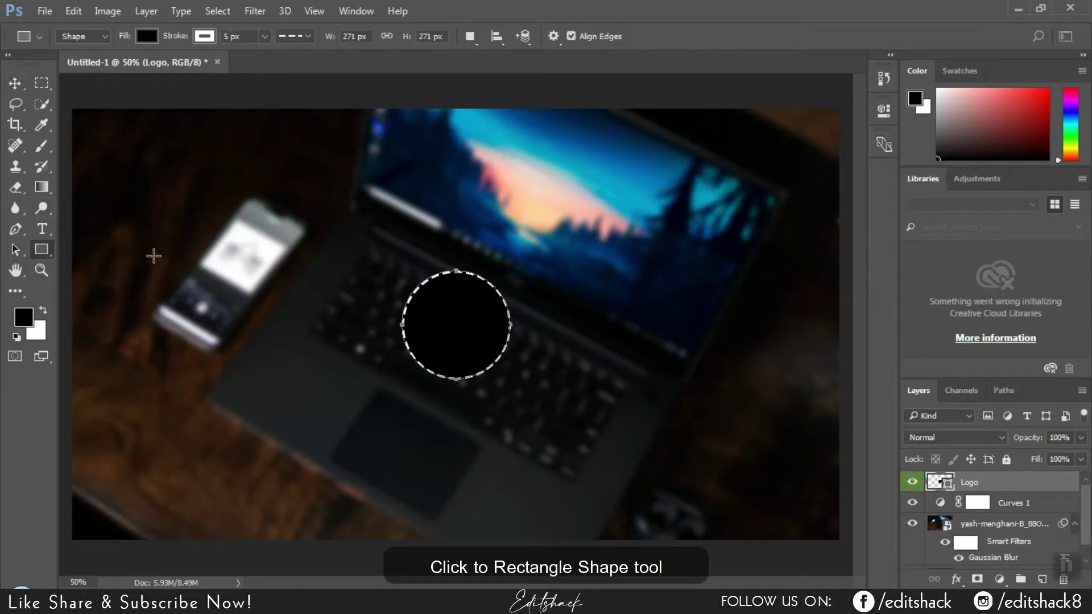
pyautogui.click(189, 302)
pyautogui.write('575')
pyautogui.doubleClick(603, 192)
pyautogui.write('323')
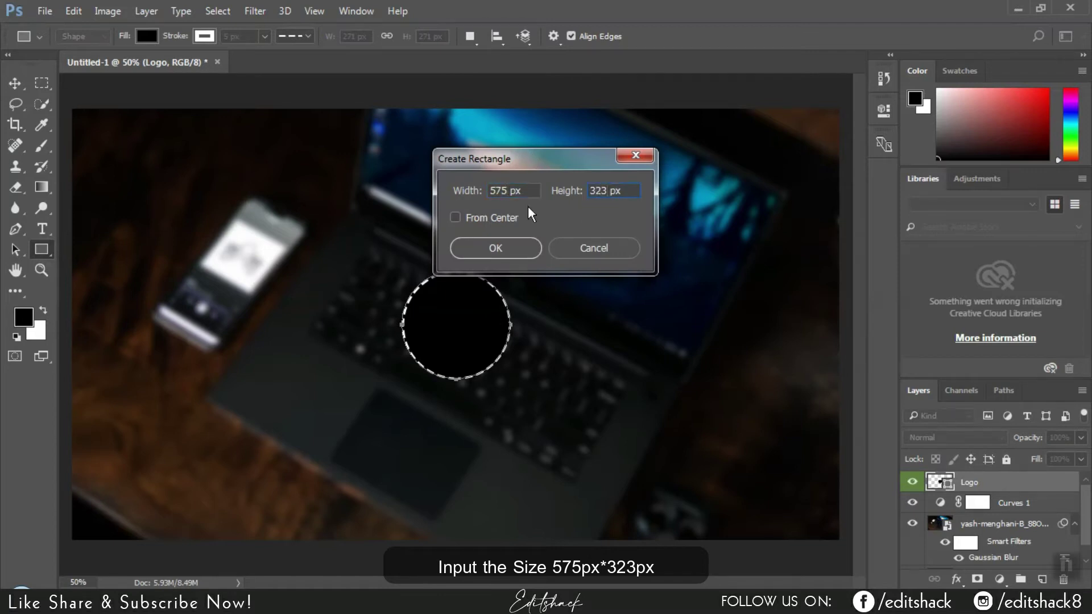
pyautogui.click(488, 248)
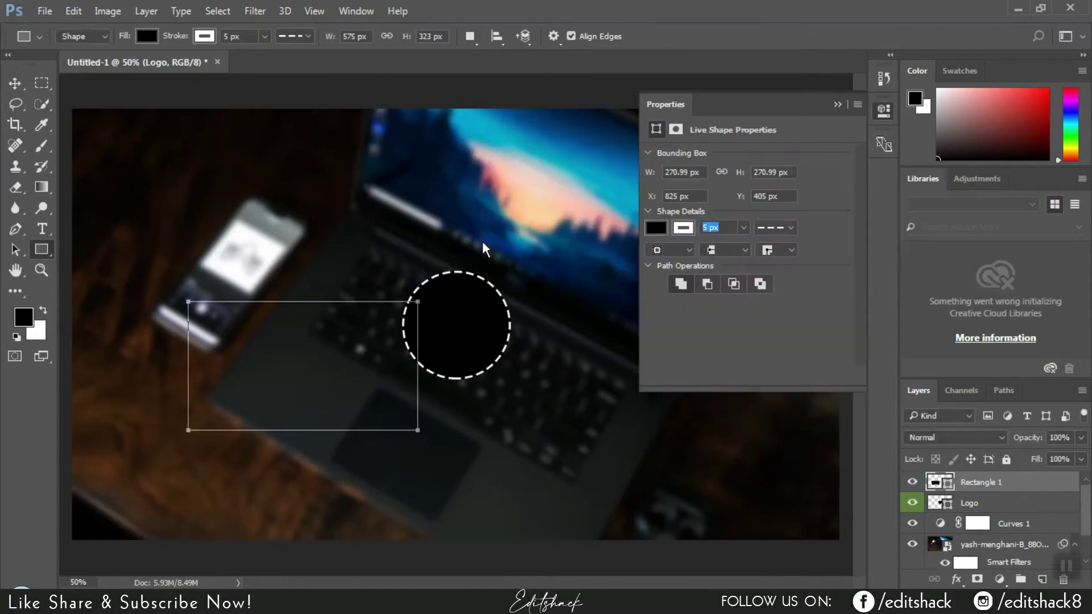
pyautogui.press('v')
pyautogui.moveTo(313, 415)
pyautogui.mouseDown()
pyautogui.moveTo(286, 353)
pyautogui.moveTo(250, 325)
pyautogui.mouseUp()
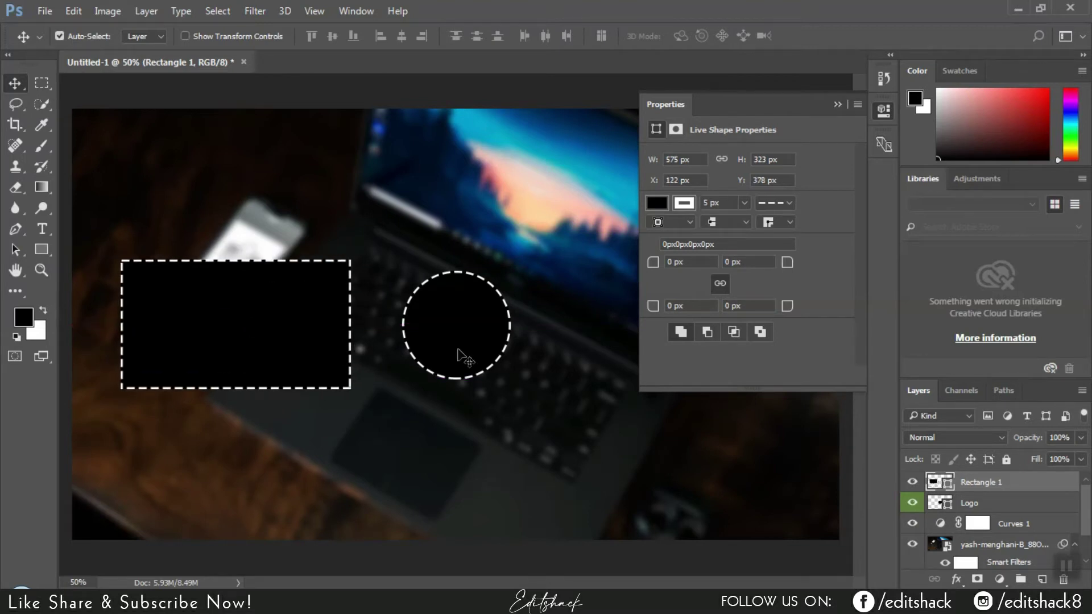
# Alt-drag a copy of the rectangle to the right of the circle.
pyautogui.click(839, 105)
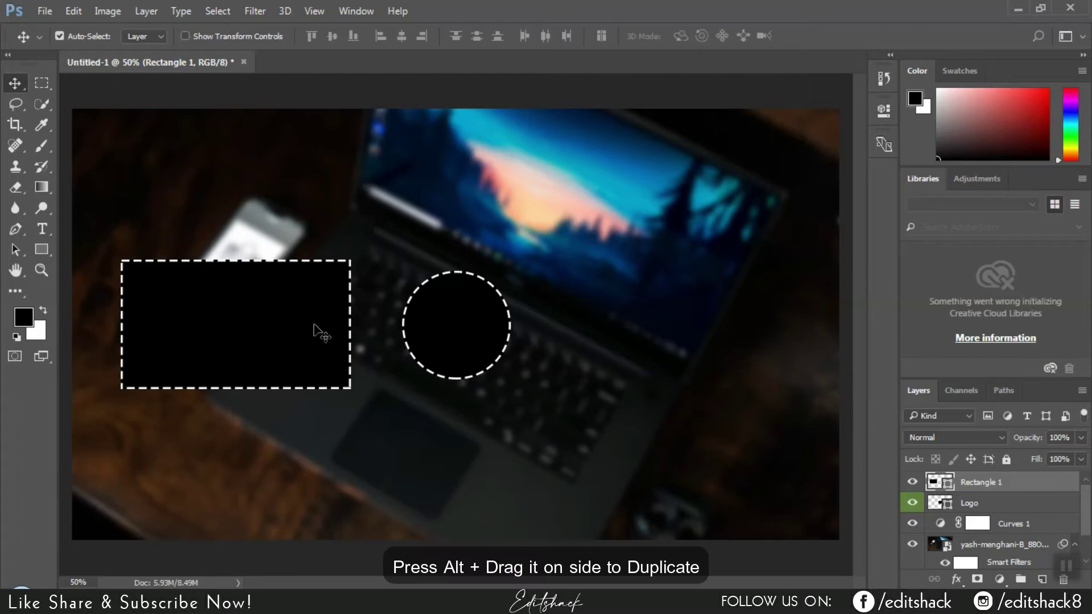
pyautogui.moveTo(267, 333); pyautogui.dragTo(721, 322)
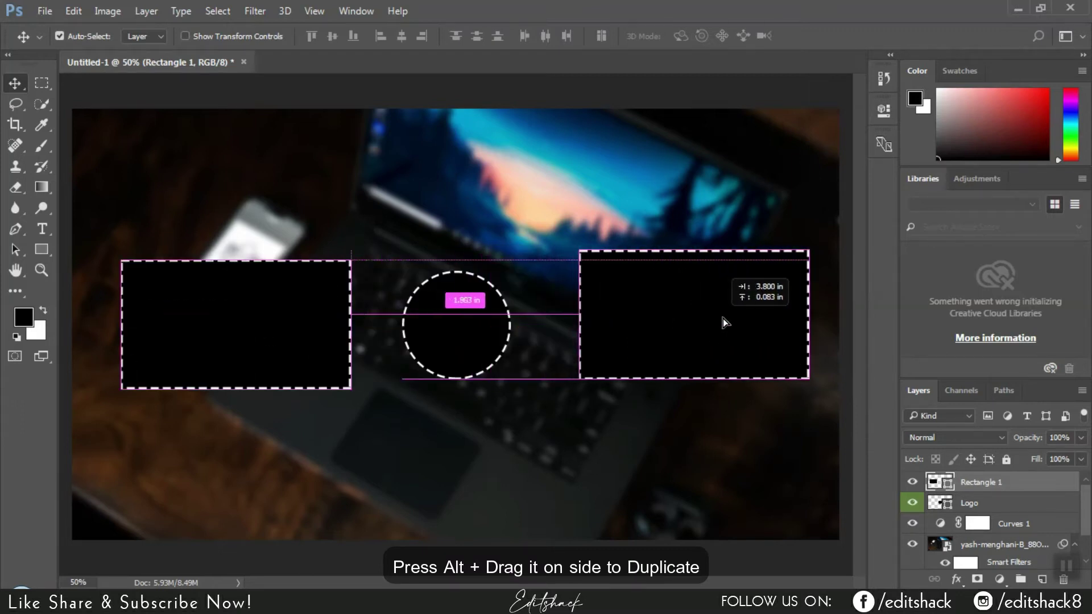
pyautogui.moveTo(721, 323)
pyautogui.mouseDown()
pyautogui.moveTo(735, 322)
pyautogui.moveTo(704, 325)
pyautogui.mouseUp()
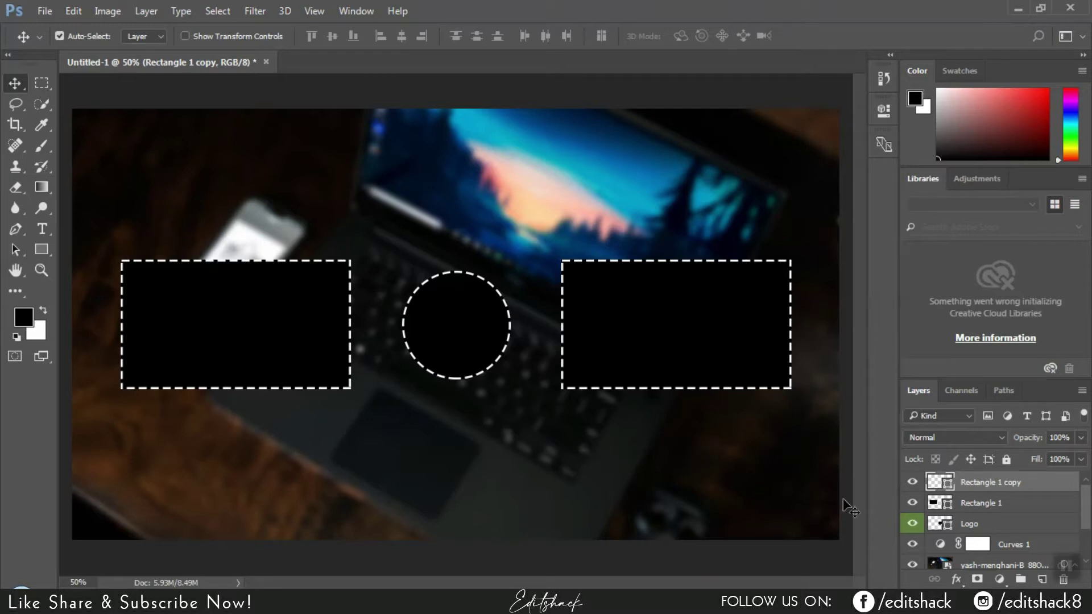
# Rename the two rectangle layers Video 1 and Video 2.
pyautogui.doubleClick(989, 504)
pyautogui.write('Video')
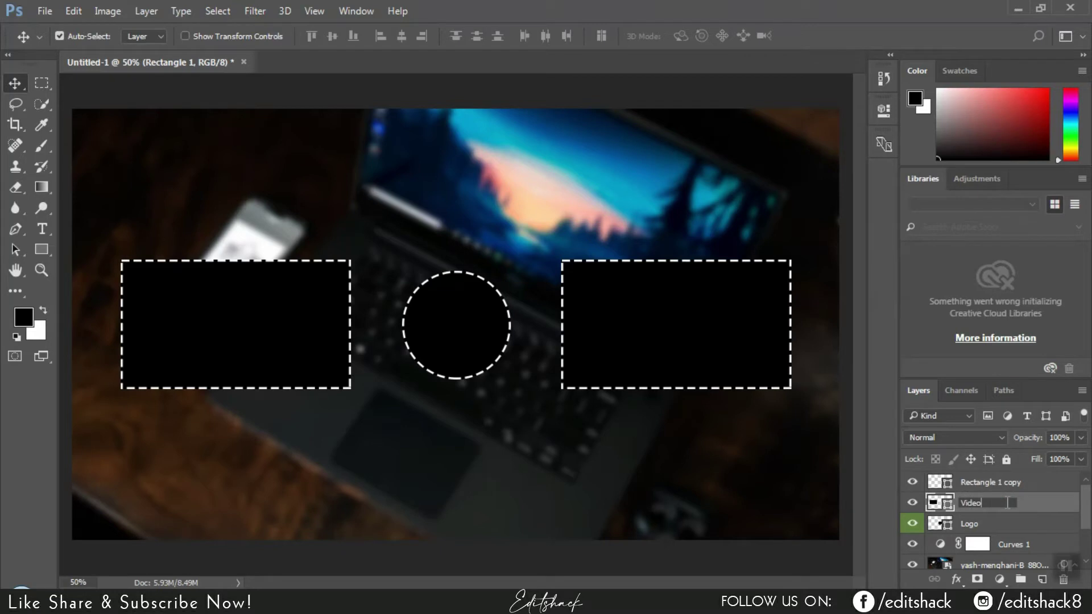
pyautogui.doubleClick(1002, 482)
pyautogui.write('Video')
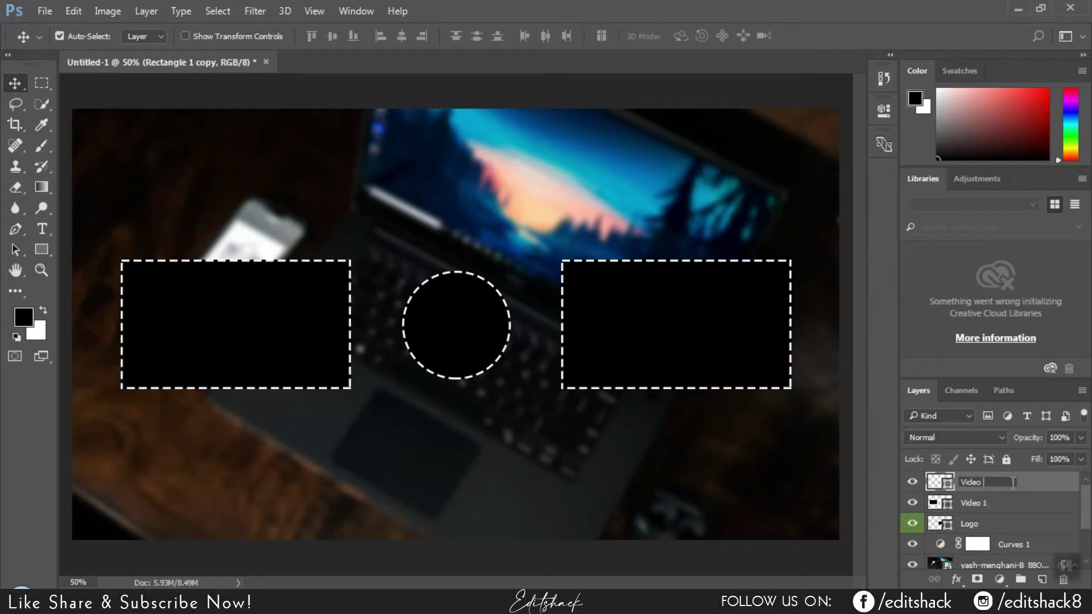
pyautogui.press('Return')
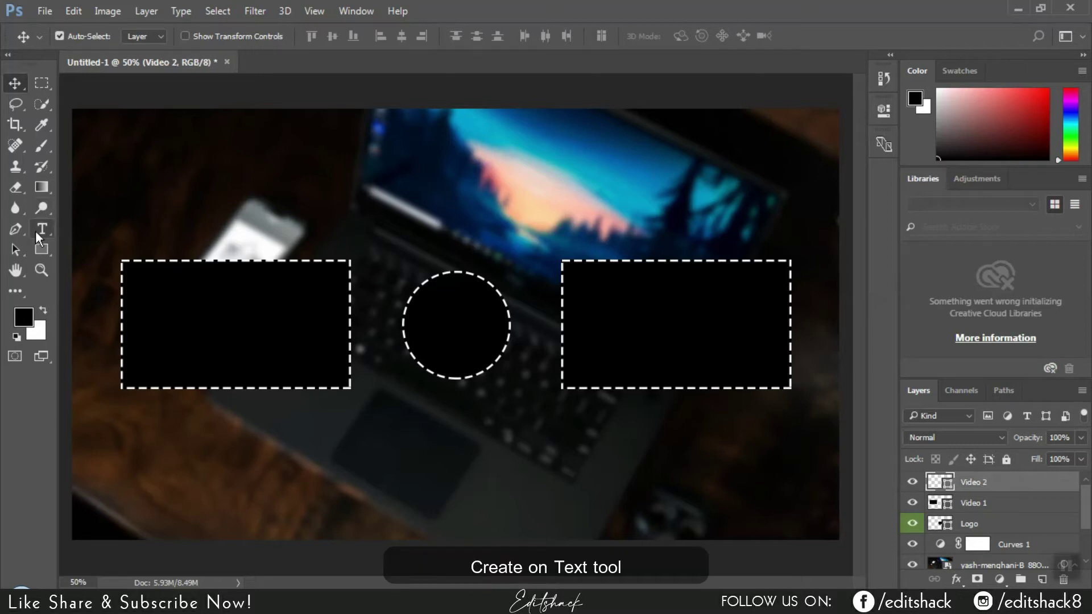
pyautogui.click(36, 227)
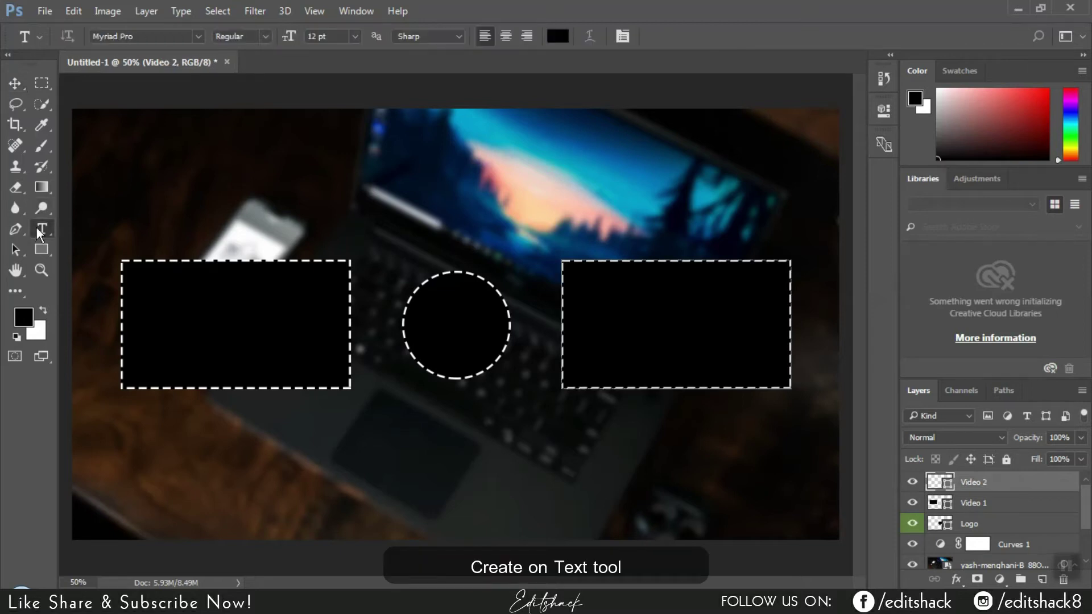
# Type PREVIOUS VIDEO, colour it white and move it below the circle.
pyautogui.click(177, 421)
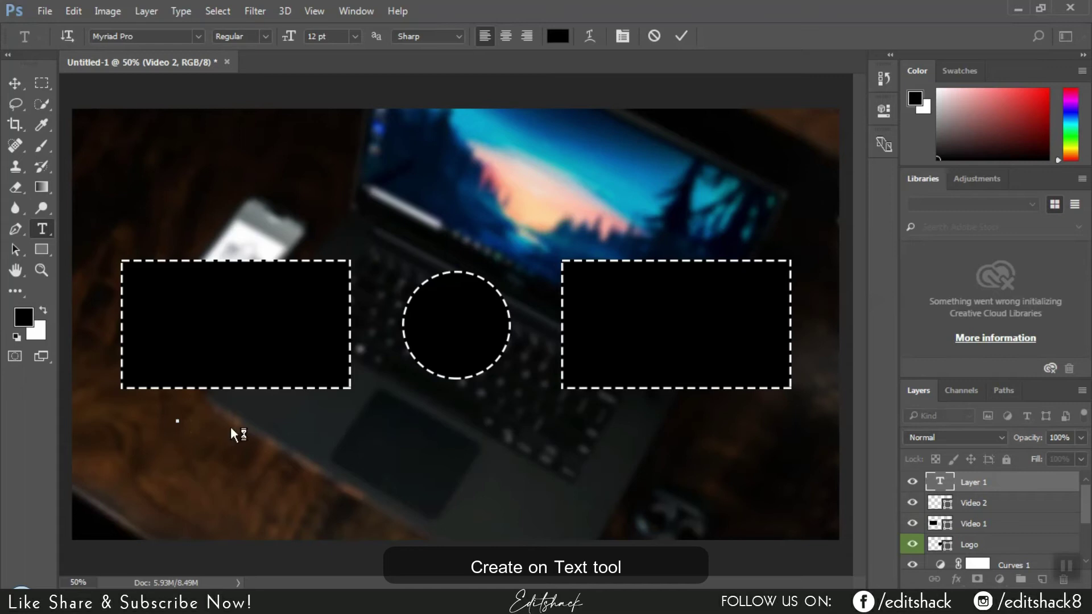
pyautogui.write('PREVIOUS VIDEO')
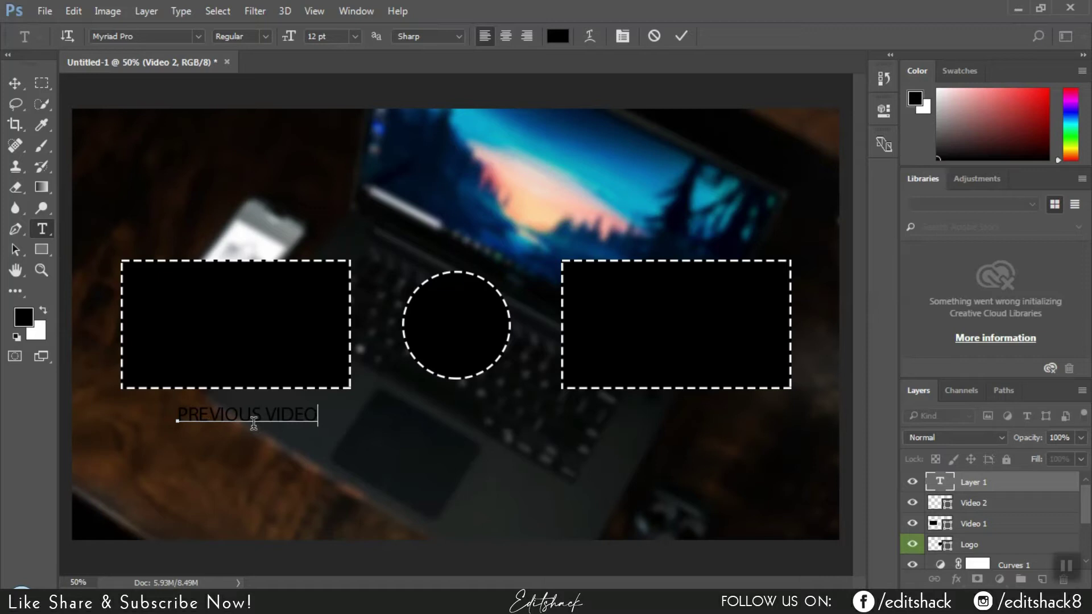
pyautogui.moveTo(253, 430); pyautogui.dragTo(237, 421)
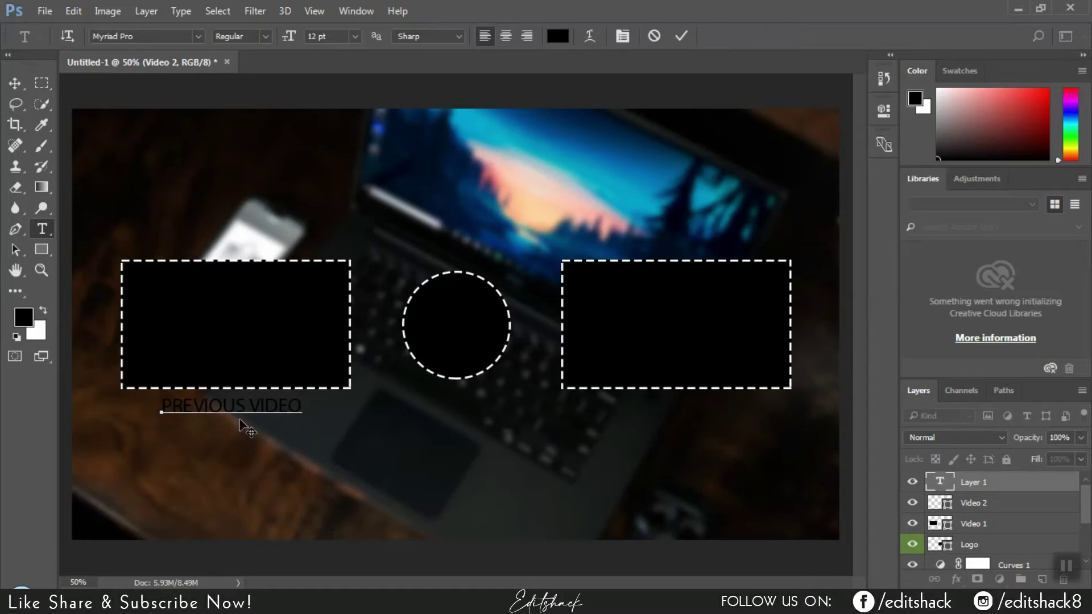
pyautogui.moveTo(299, 405); pyautogui.dragTo(151, 389)
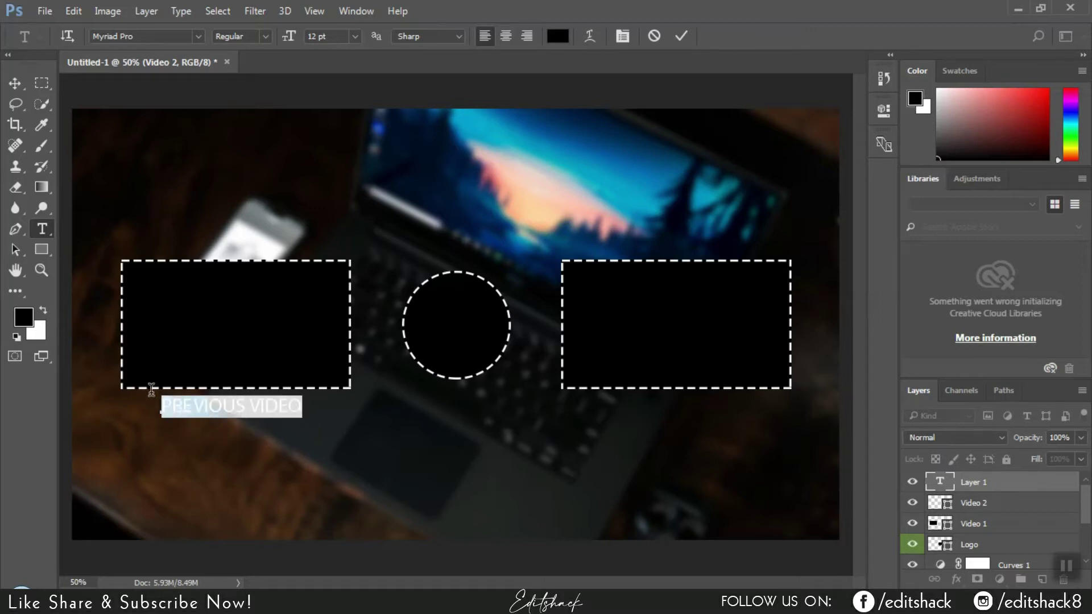
pyautogui.click(565, 44)
pyautogui.click(365, 146)
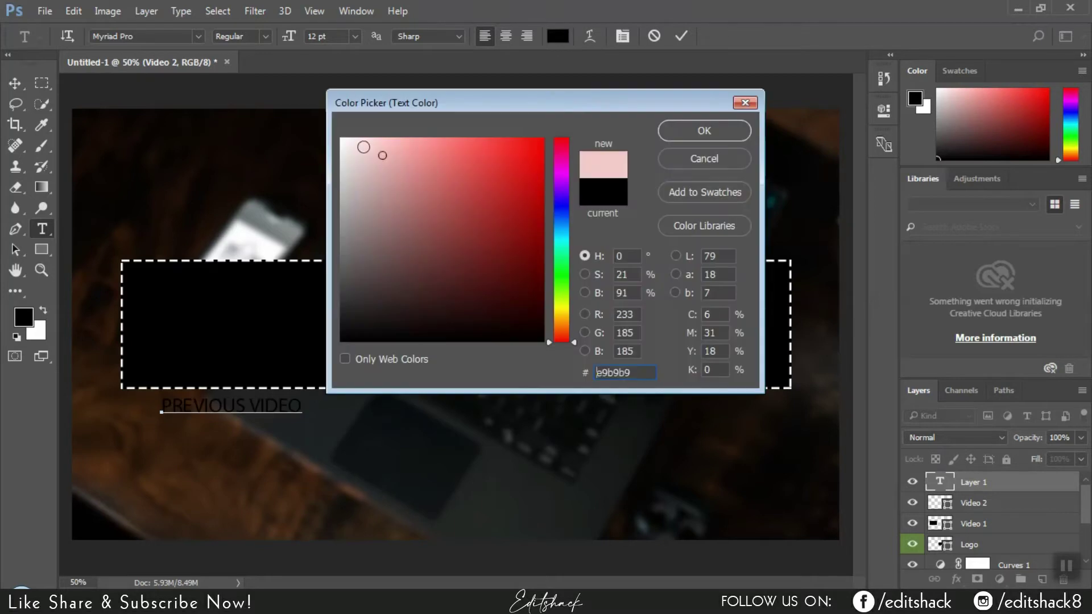
pyautogui.click(703, 131)
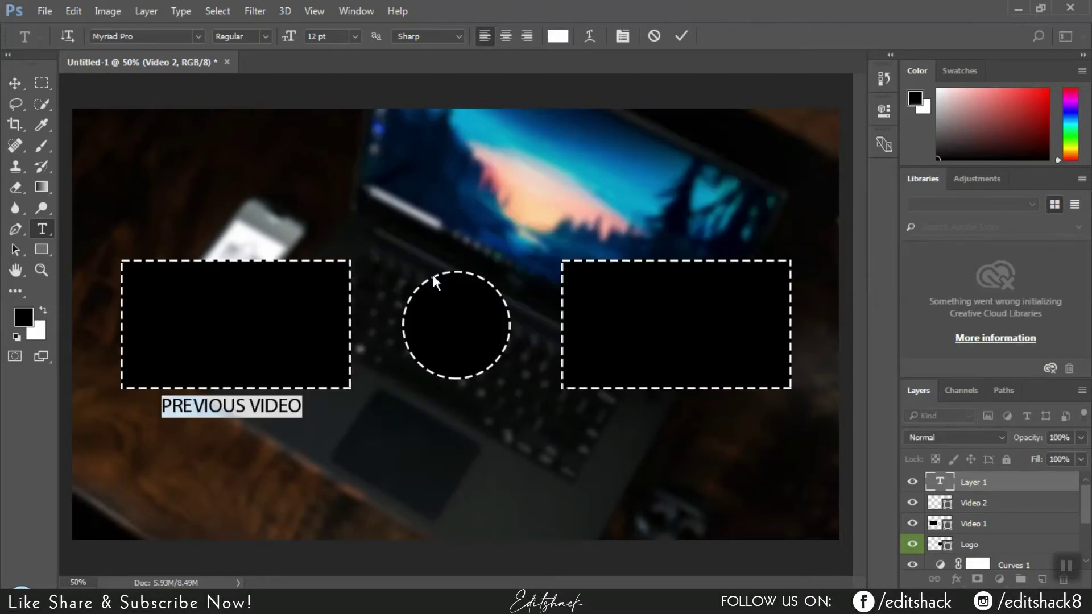
pyautogui.click(264, 405)
pyautogui.moveTo(300, 406); pyautogui.dragTo(141, 403)
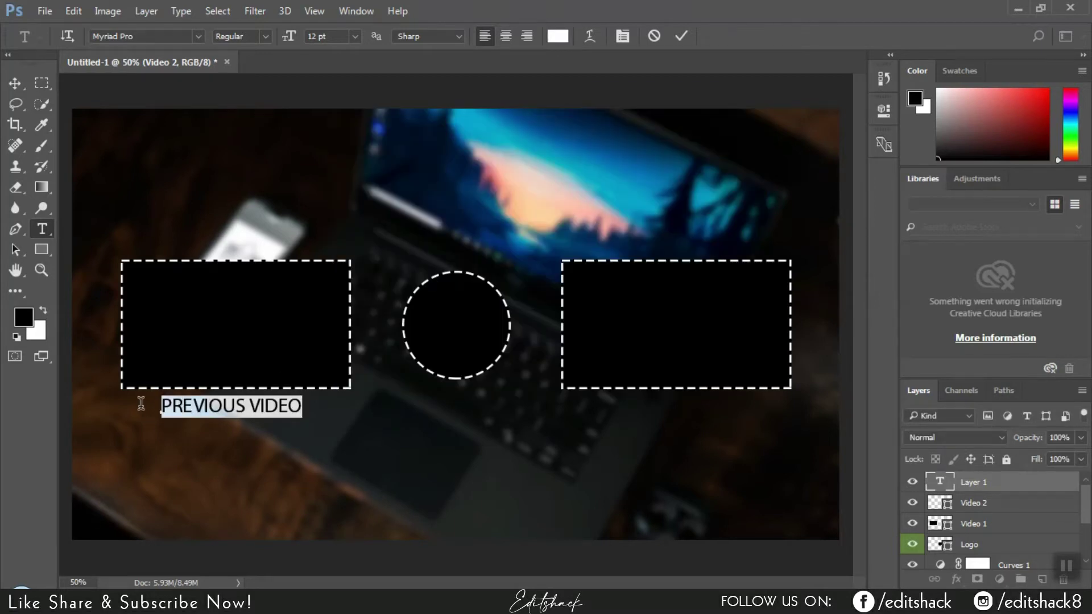
pyautogui.moveTo(295, 425); pyautogui.dragTo(501, 441)
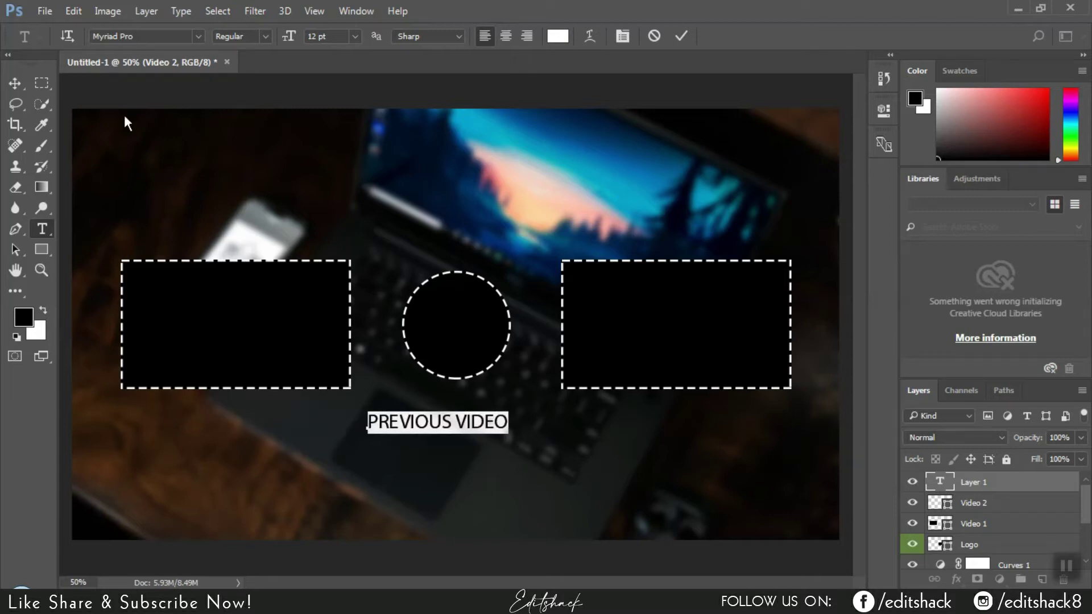
# Set the PREVIOUS VIDEO label in Bebas and move it back under the left box.
pyautogui.click(198, 36)
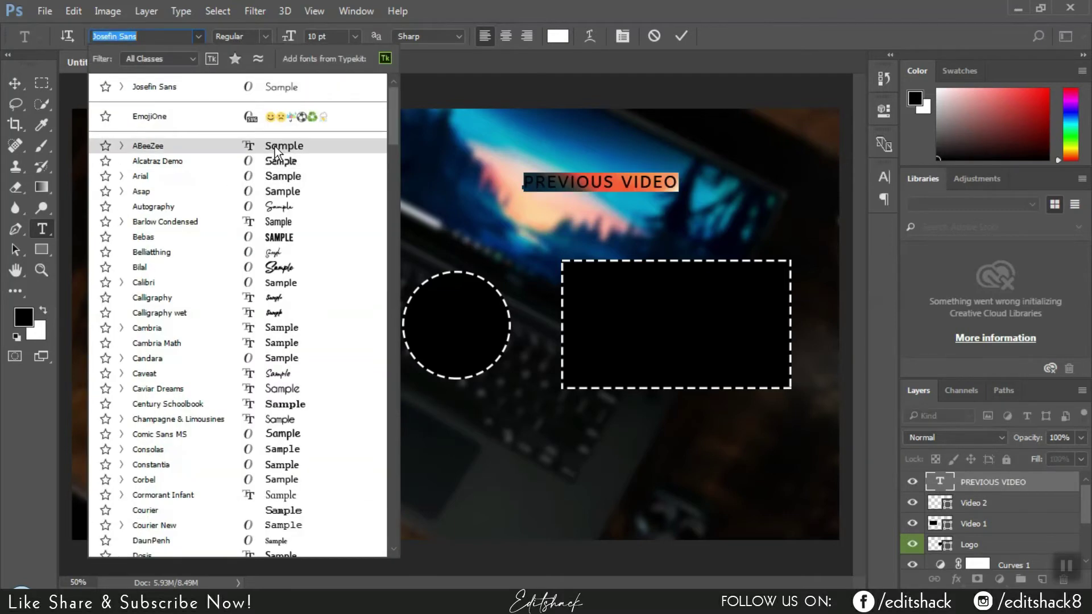
pyautogui.scroll(-2, 279, 182)
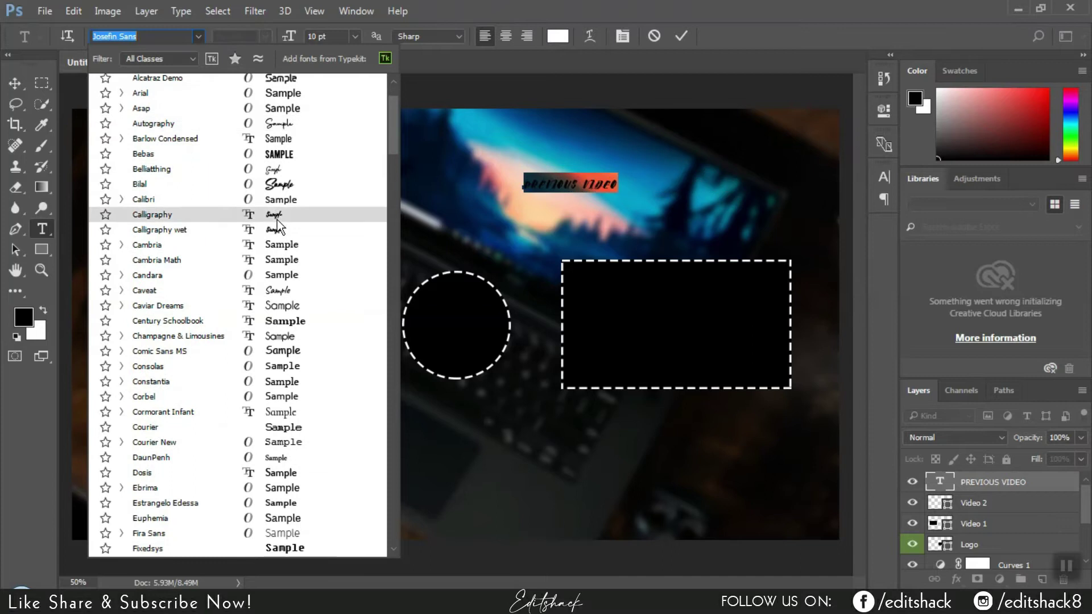
pyautogui.click(289, 161)
pyautogui.moveTo(606, 200)
pyautogui.mouseDown()
pyautogui.moveTo(293, 427)
pyautogui.moveTo(267, 422)
pyautogui.mouseUp()
pyautogui.click(267, 422)
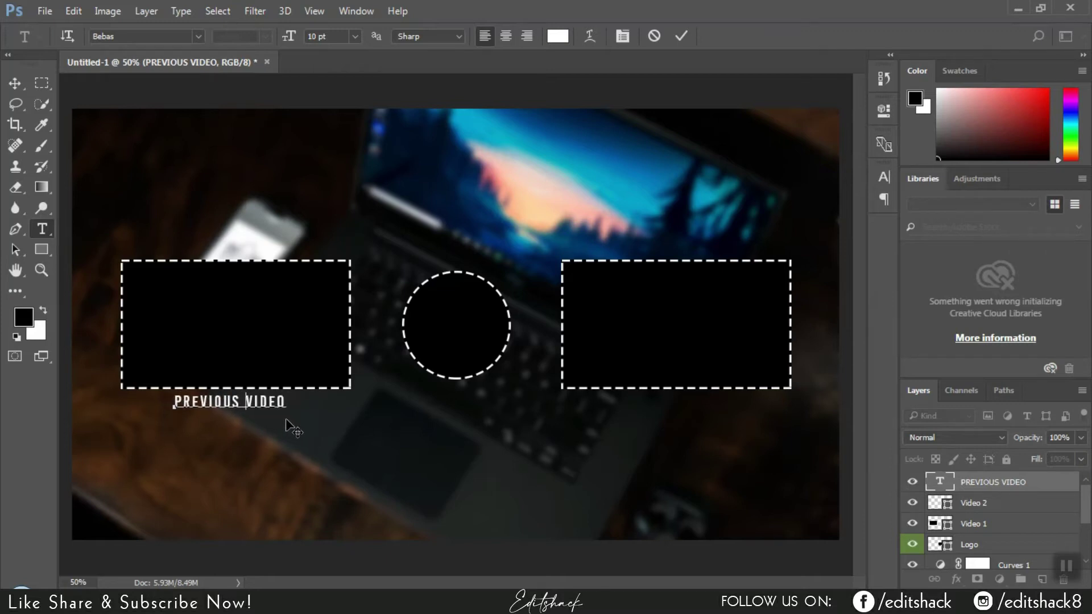
# Try grey and blue text colours, settle on white, nudge the label and commit it.
pyautogui.moveTo(286, 401); pyautogui.dragTo(135, 405)
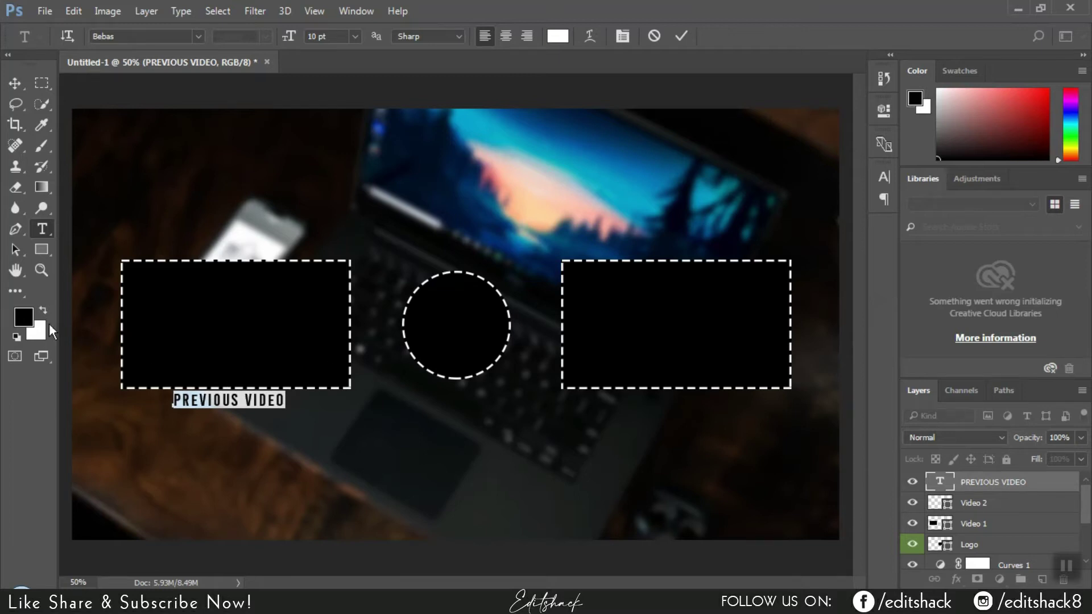
pyautogui.click(23, 317)
pyautogui.moveTo(380, 282); pyautogui.dragTo(313, 305)
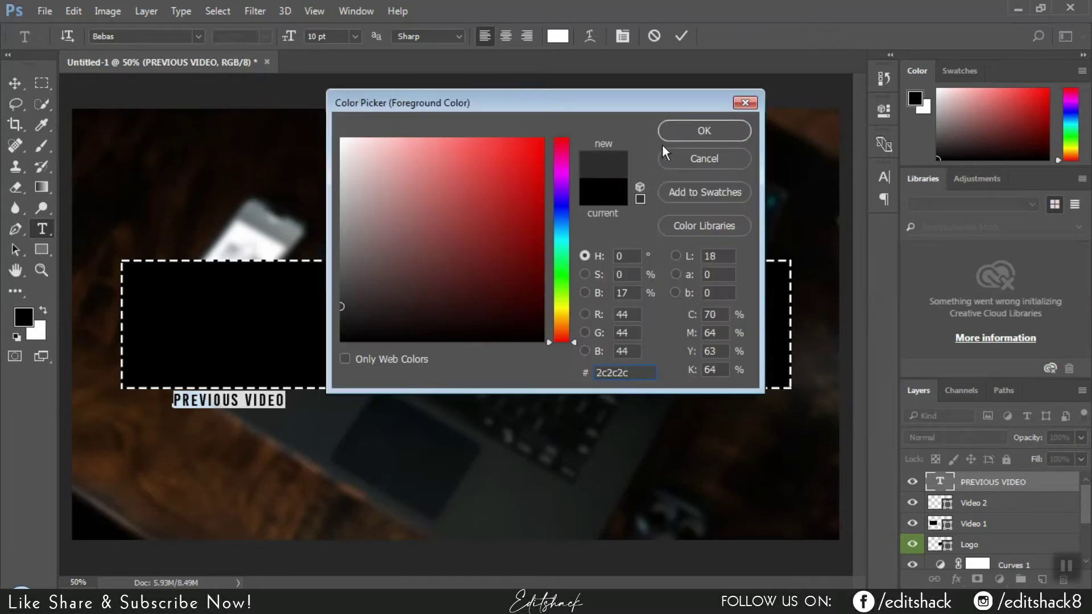
pyautogui.click(664, 132)
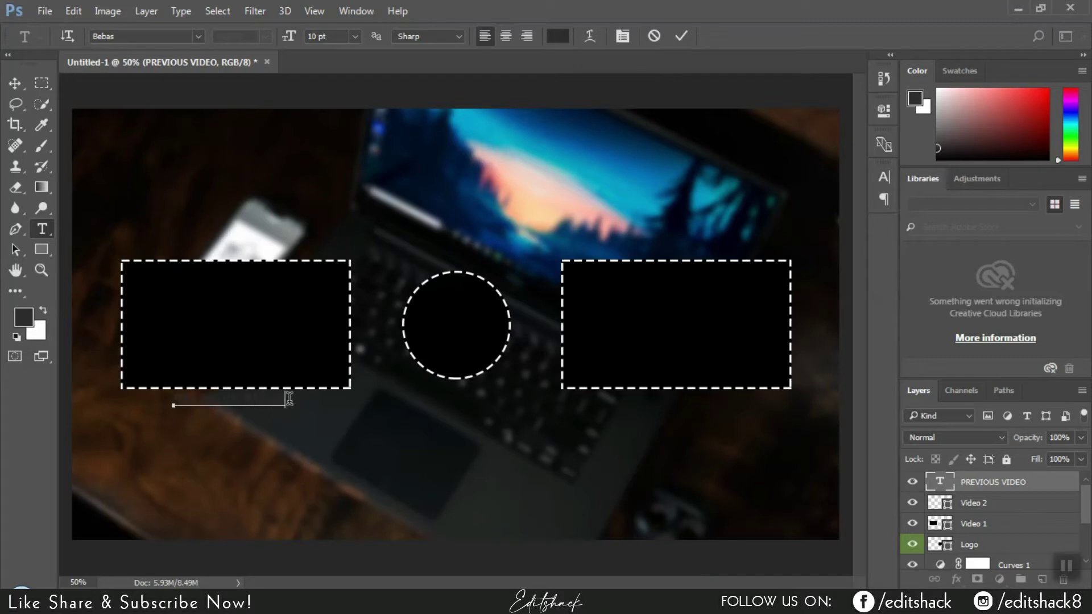
pyautogui.click(20, 327)
pyautogui.hotkey('ctrl', 'v')
pyautogui.press('Return')
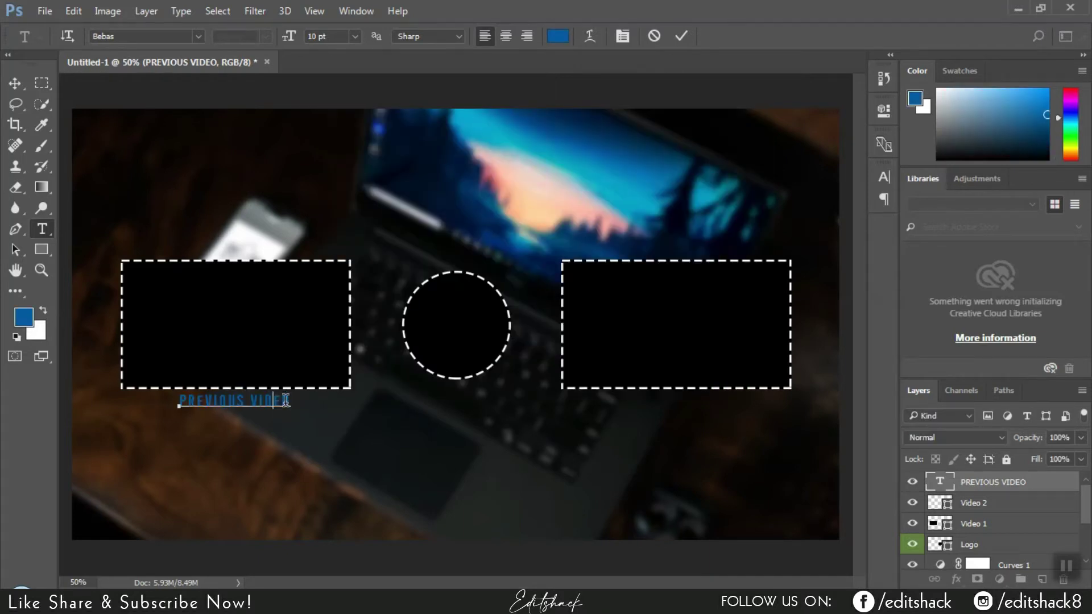
pyautogui.click(42, 310)
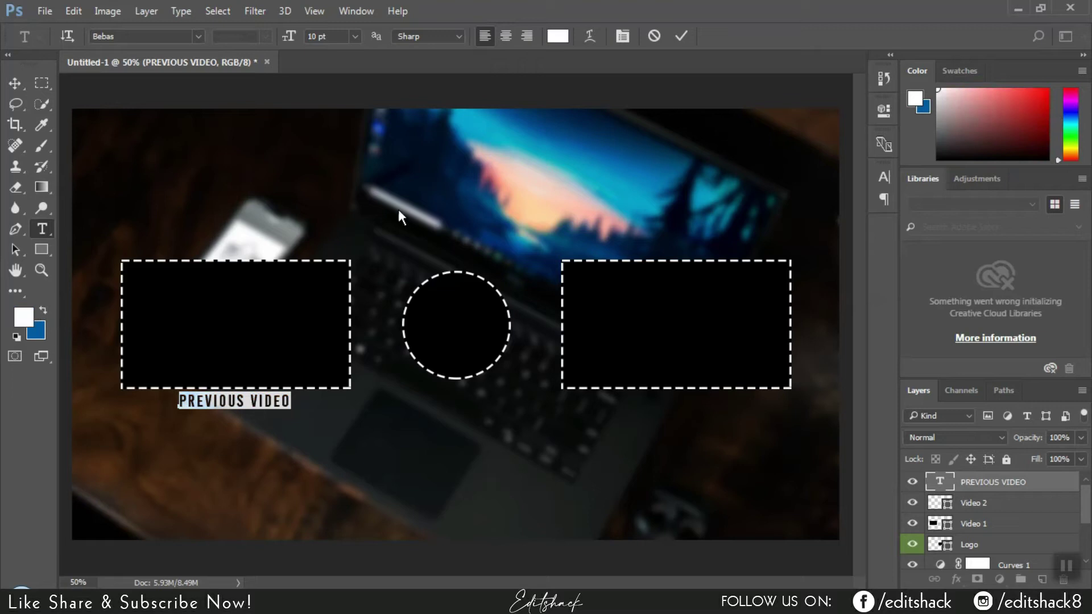
pyautogui.click(286, 391)
pyautogui.moveTo(310, 419); pyautogui.dragTo(303, 418)
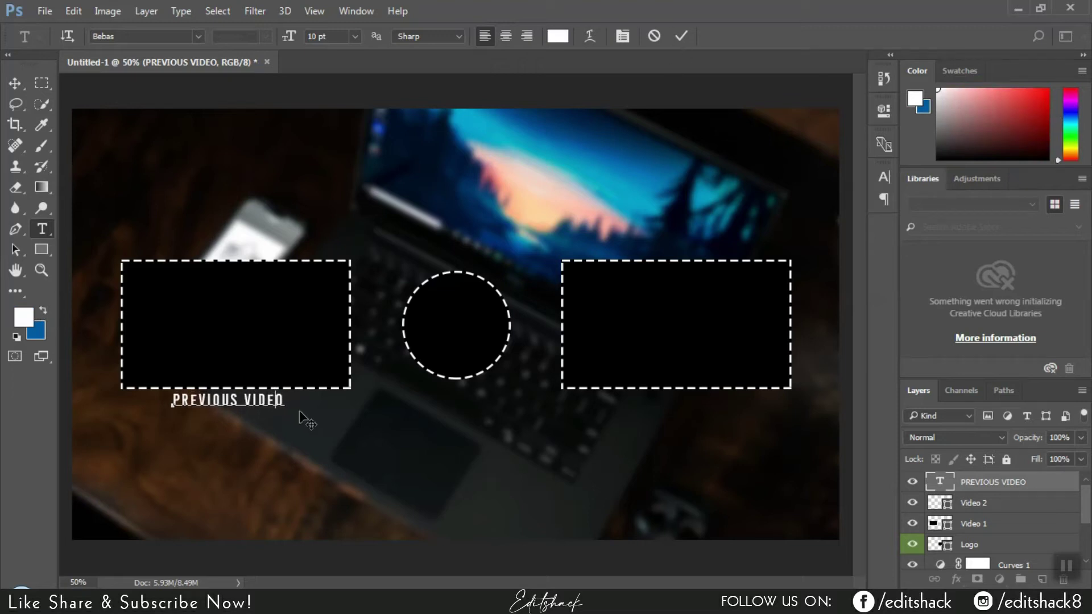
pyautogui.click(686, 39)
# Fine-tune the left label, enable Auto-Select, and copy the label under the right box.
pyautogui.press('v')
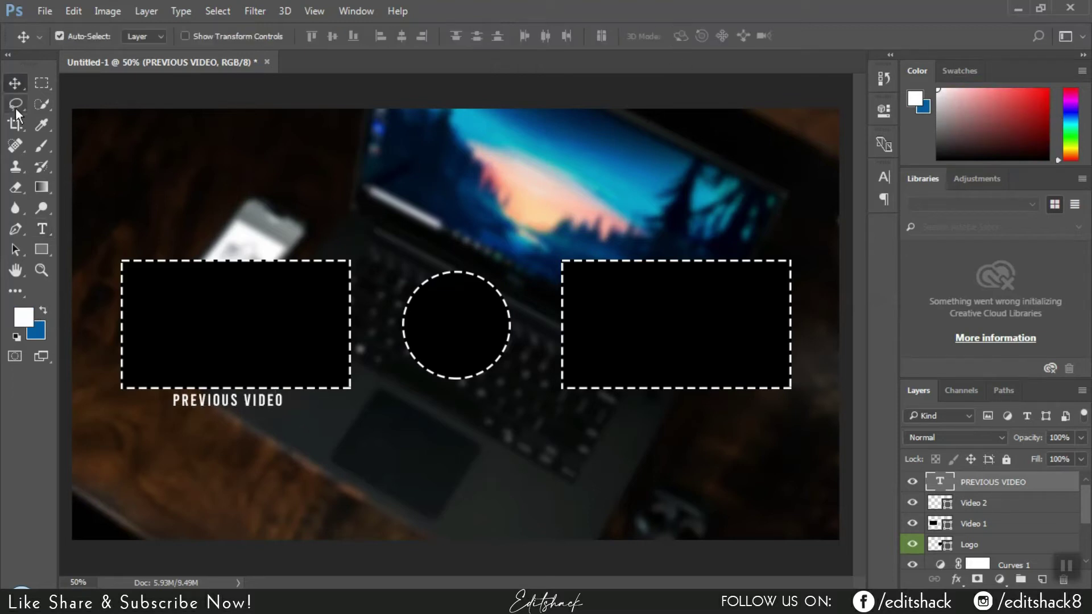
pyautogui.moveTo(215, 387); pyautogui.dragTo(232, 397)
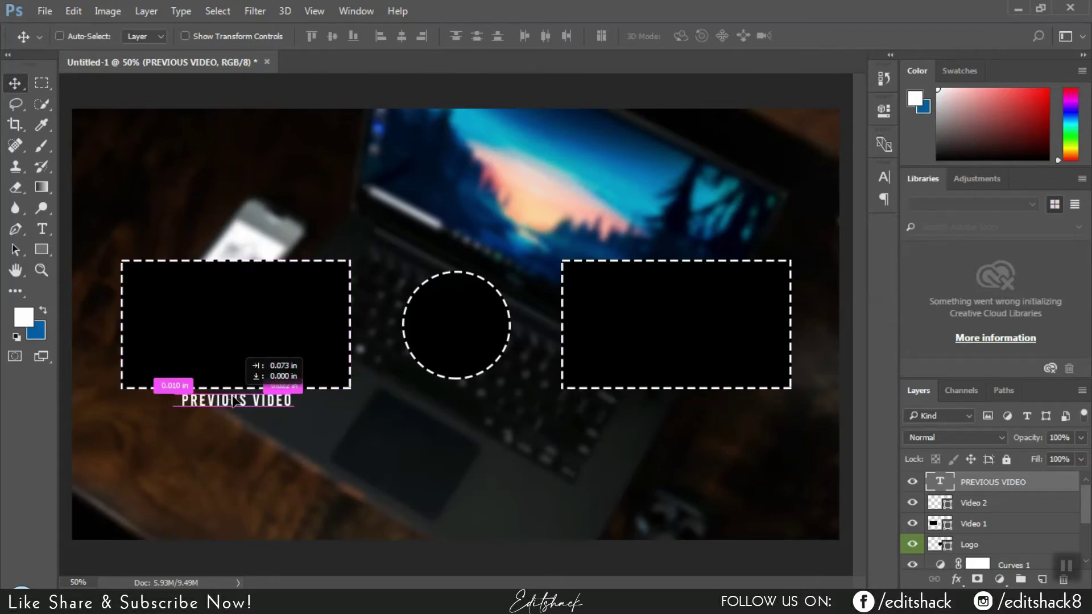
pyautogui.keyDown('ctrl'); pyautogui.click(276, 438); pyautogui.keyUp('ctrl')
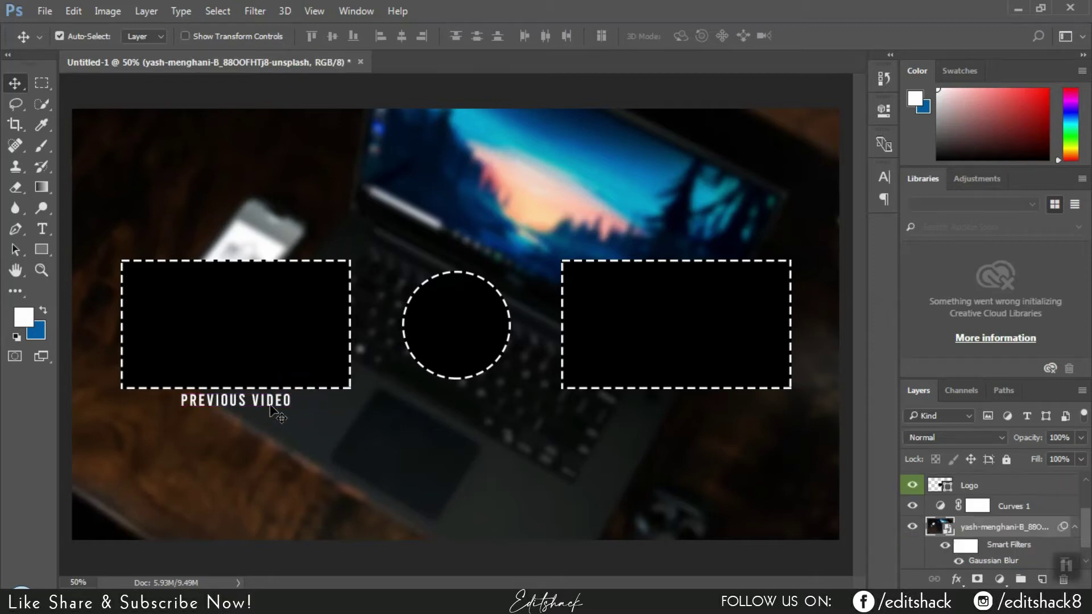
pyautogui.moveTo(273, 405); pyautogui.dragTo(714, 414)
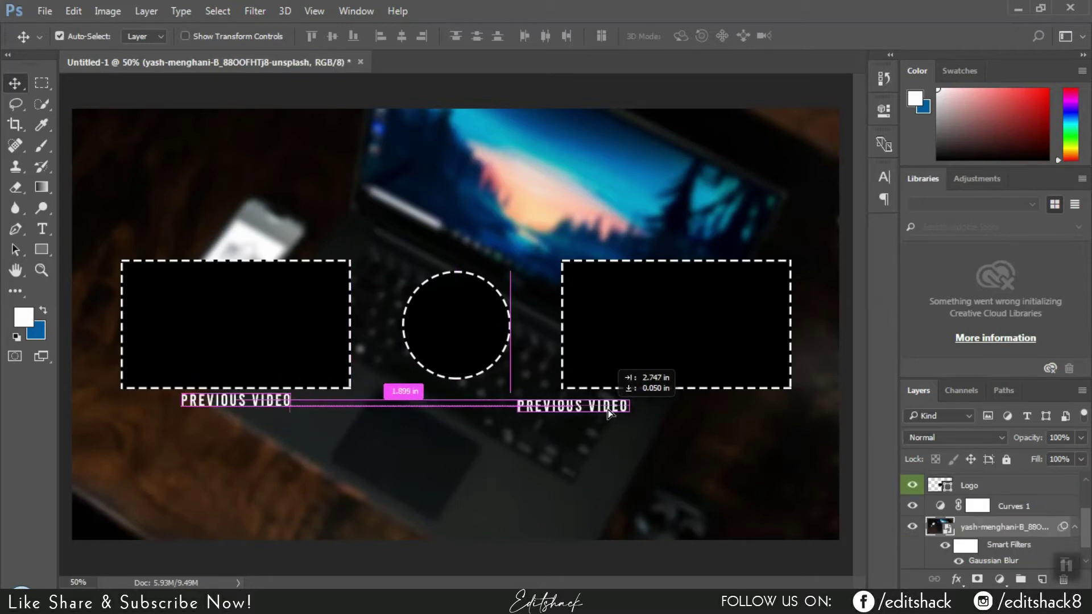
# Change the copied label to RECOMMENDED VIDEO and centre it under the right box.
pyautogui.click(42, 229)
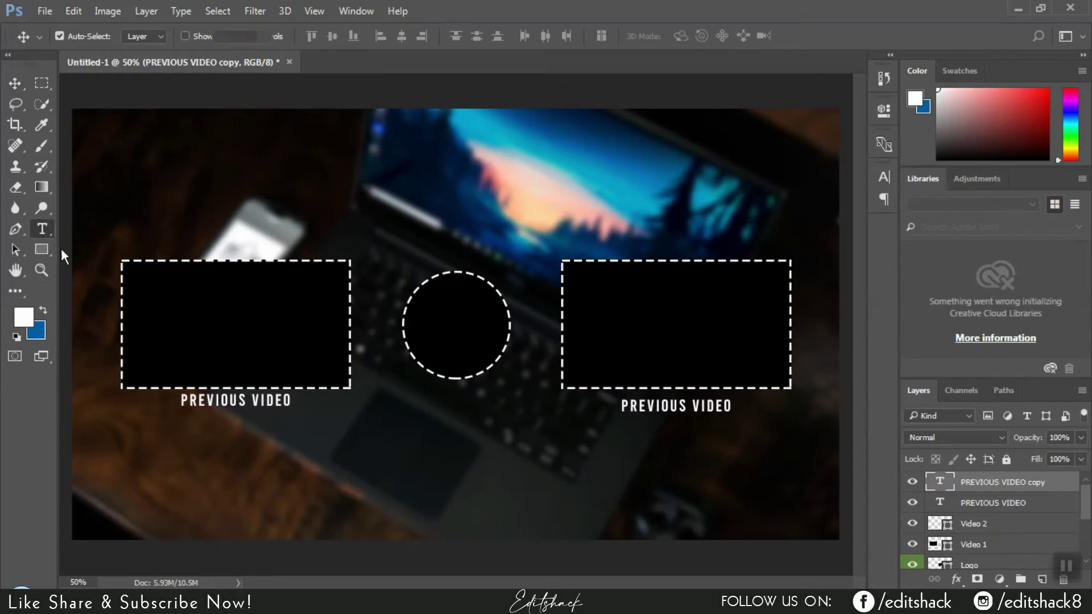
pyautogui.click(687, 407)
pyautogui.moveTo(688, 406); pyautogui.dragTo(615, 411)
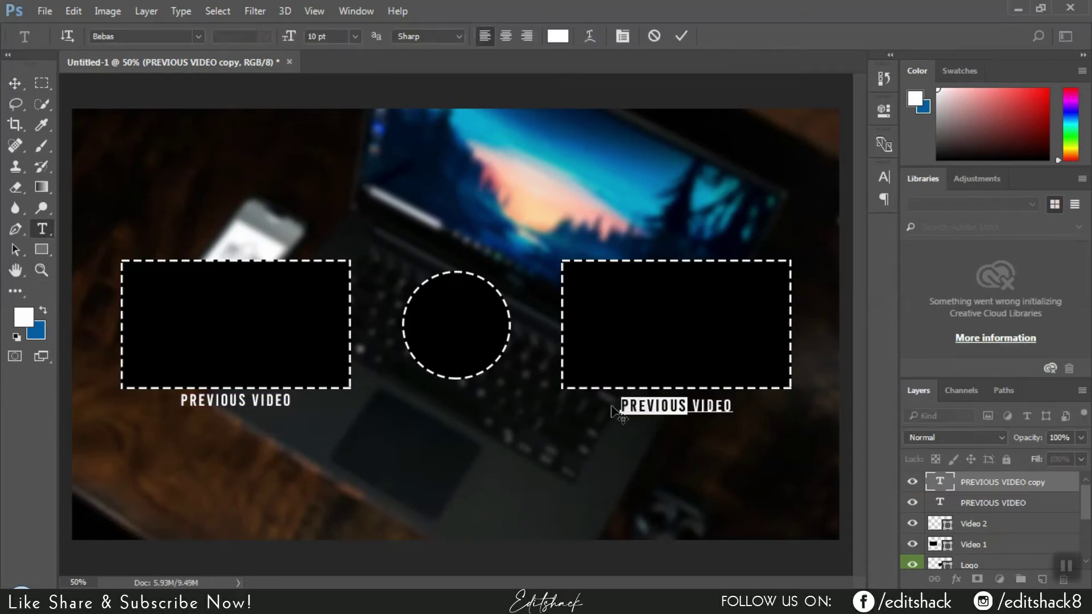
pyautogui.write('RECOMMENDED')
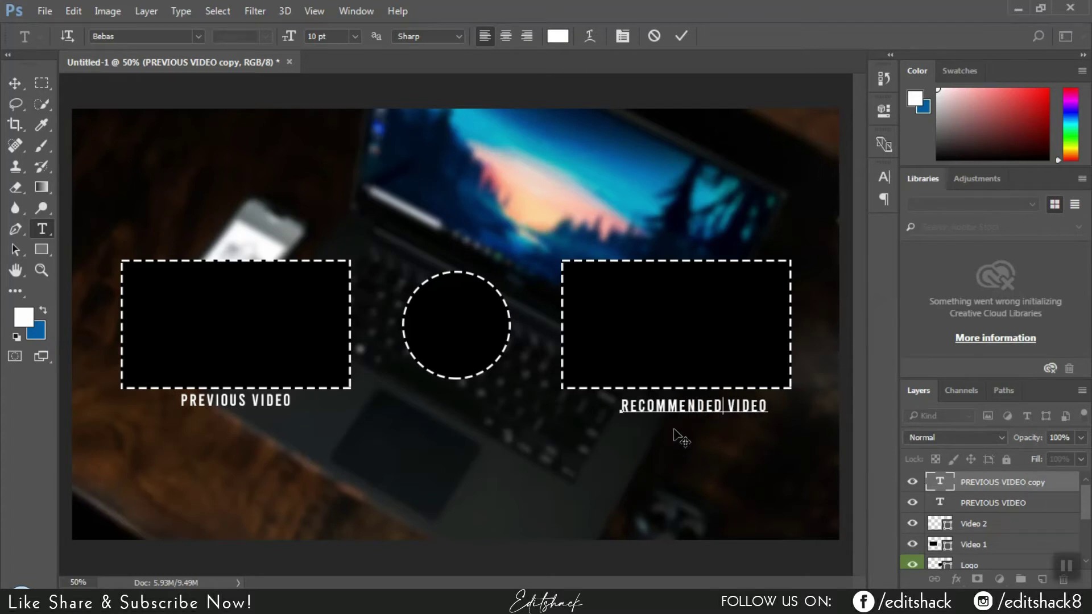
pyautogui.moveTo(681, 439); pyautogui.dragTo(652, 439)
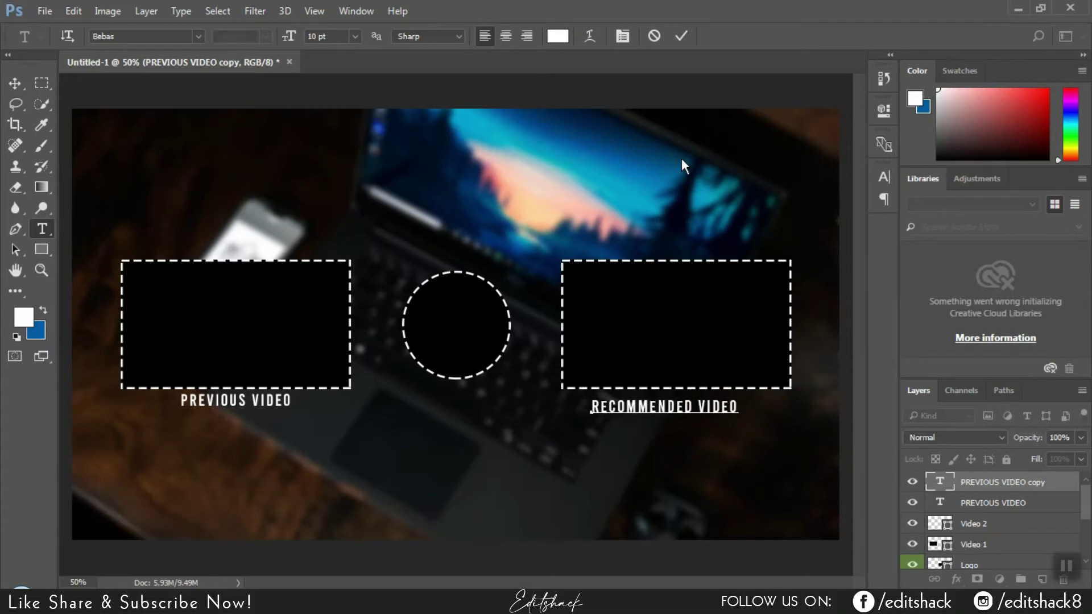
pyautogui.click(681, 36)
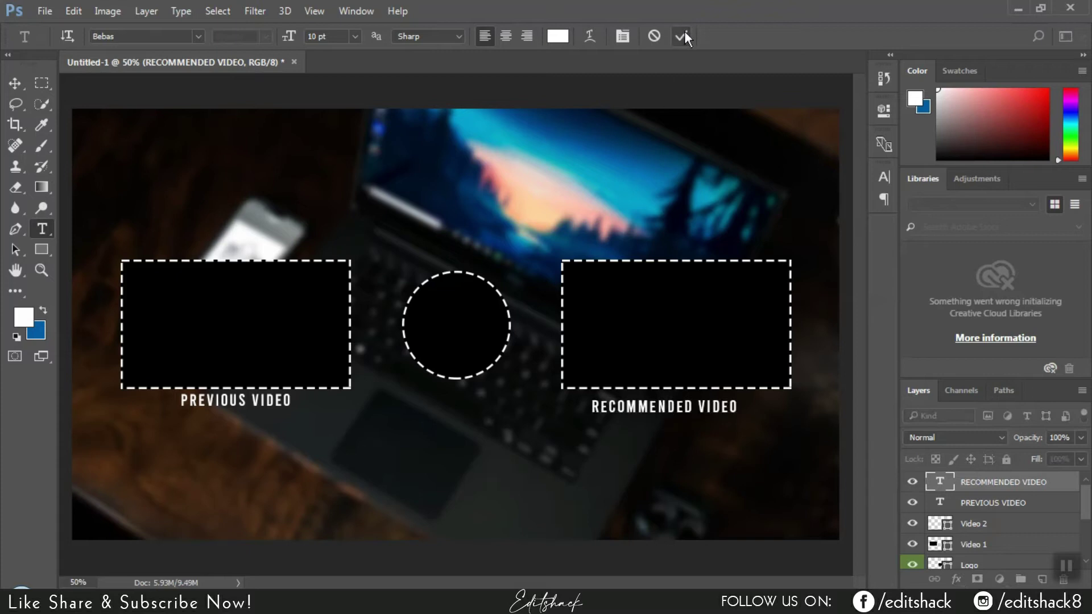
pyautogui.click(682, 35)
pyautogui.click(15, 84)
pyautogui.moveTo(655, 418); pyautogui.dragTo(667, 420)
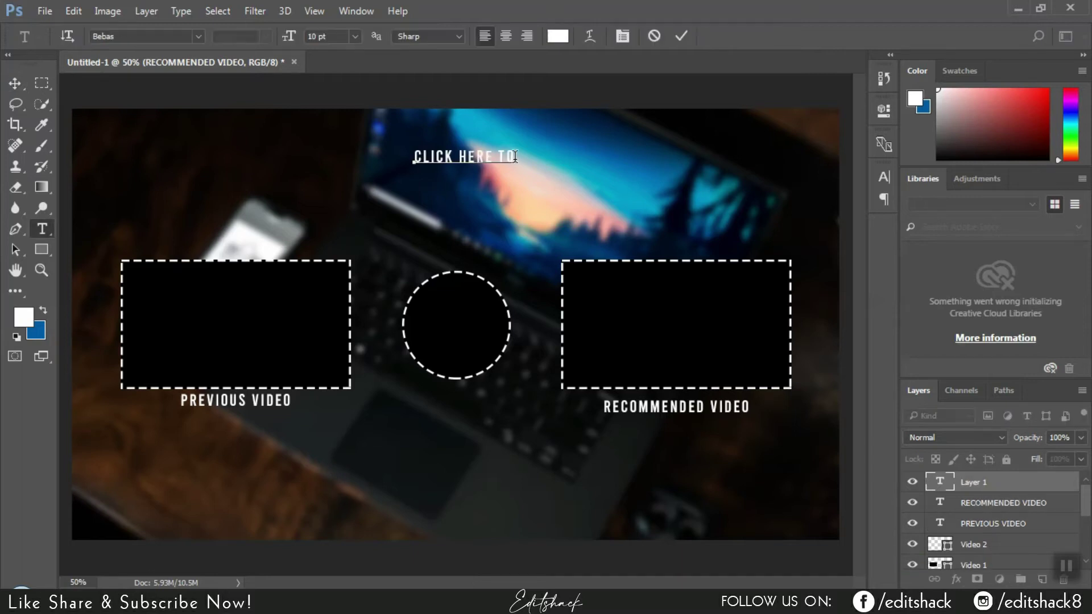
# Set the CLICK HERE TO heading to 0 tracking and 17 pt, then commit it.
pyautogui.hotkey('ctrl', 'a')
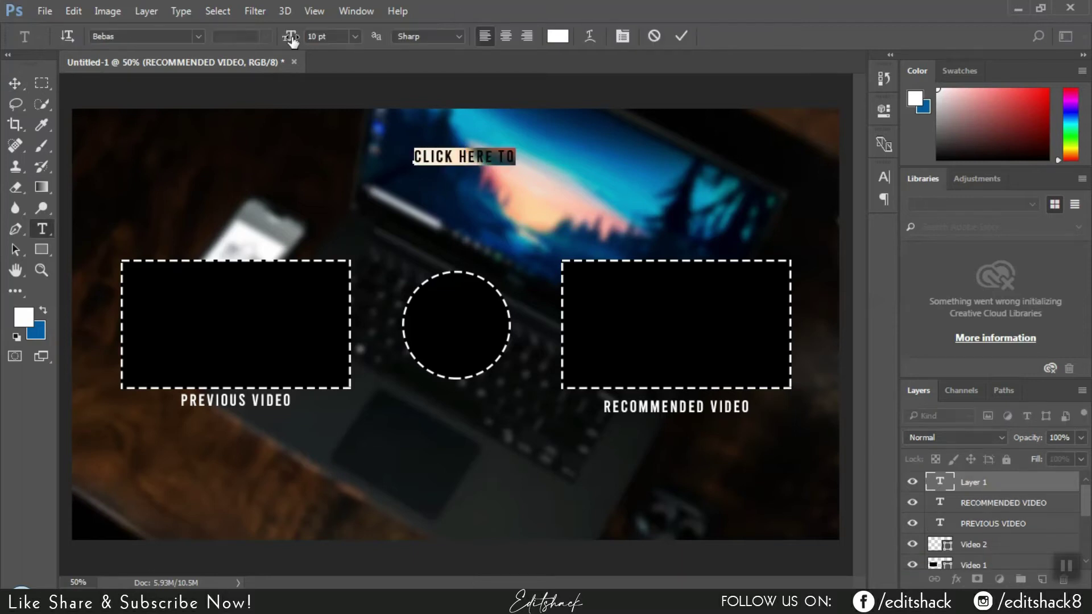
pyautogui.moveTo(291, 39); pyautogui.dragTo(295, 41)
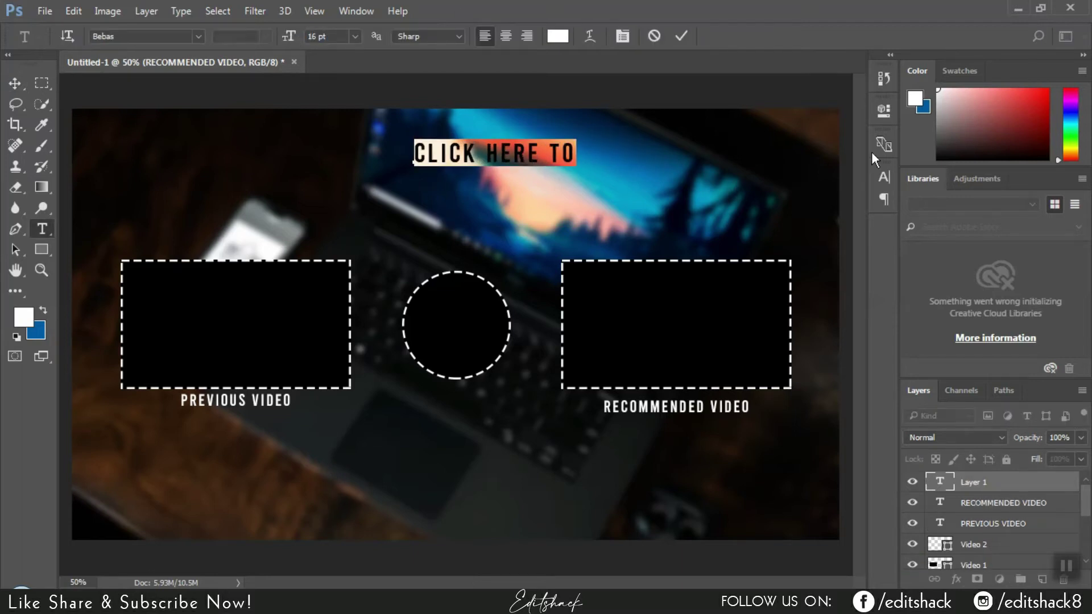
pyautogui.click(884, 177)
pyautogui.click(818, 235)
pyautogui.write('0')
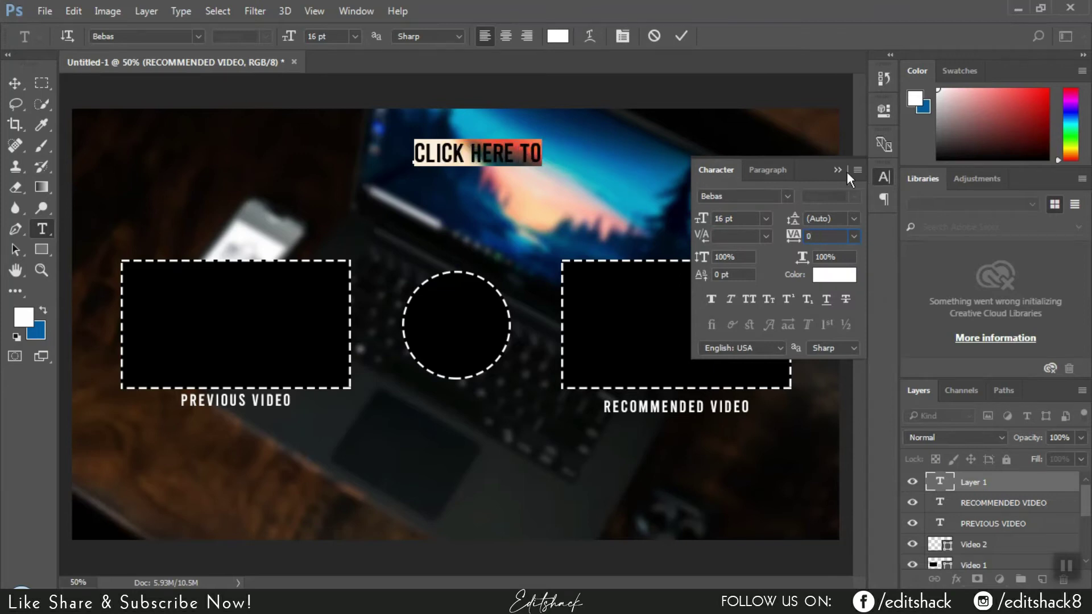
pyautogui.click(846, 171)
pyautogui.moveTo(287, 41); pyautogui.dragTo(293, 41)
pyautogui.moveTo(519, 181)
pyautogui.mouseDown()
pyautogui.moveTo(492, 197)
pyautogui.moveTo(486, 182)
pyautogui.moveTo(509, 202)
pyautogui.mouseUp()
pyautogui.click(505, 171)
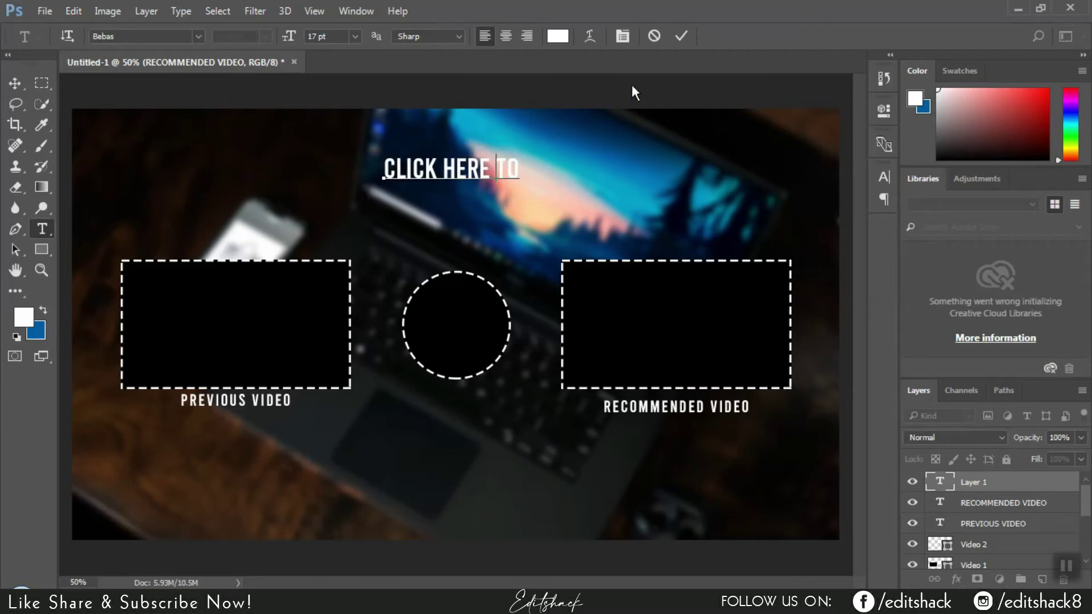
pyautogui.click(632, 91)
# Add a red SUBSCRIBE line of about 33 pt below the heading.
pyautogui.click(436, 202)
pyautogui.write('SUBSCRIBE')
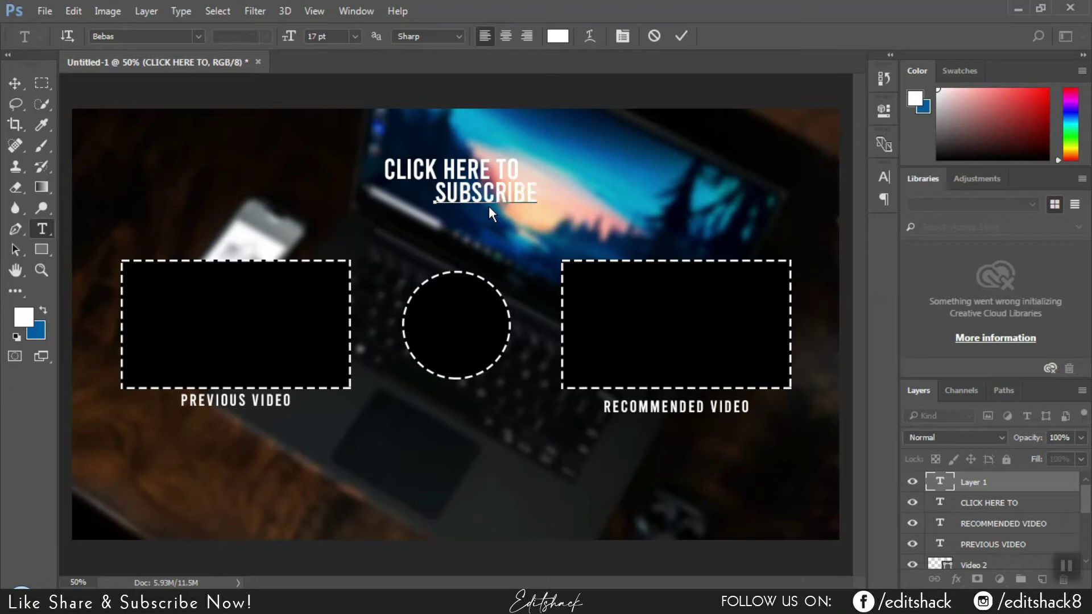
pyautogui.moveTo(493, 219); pyautogui.dragTo(482, 223)
pyautogui.doubleClick(427, 205)
pyautogui.click(885, 177)
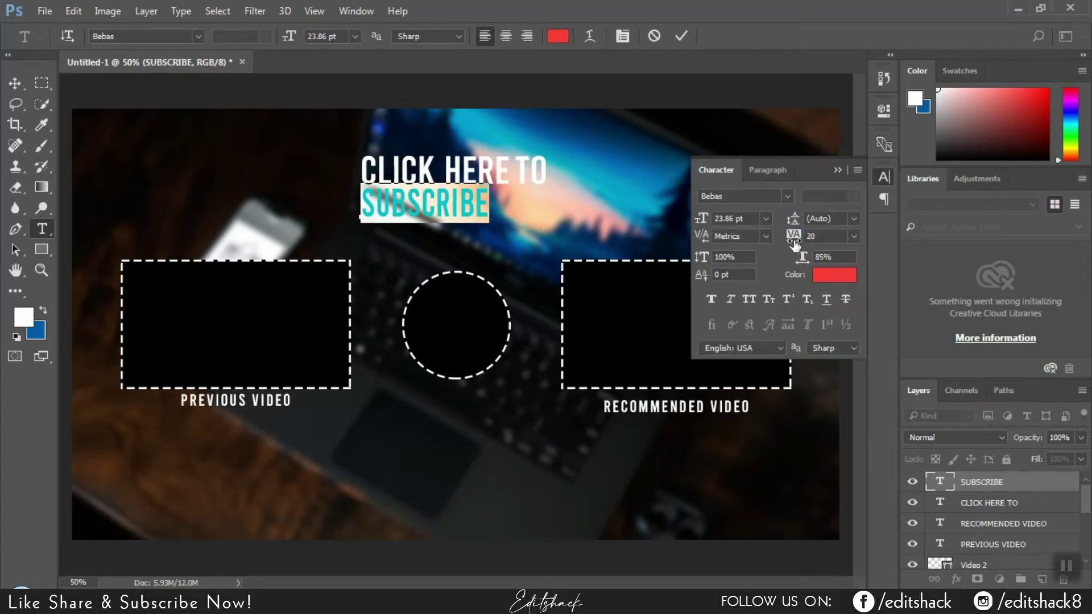
pyautogui.click(837, 170)
pyautogui.moveTo(290, 37); pyautogui.dragTo(301, 45)
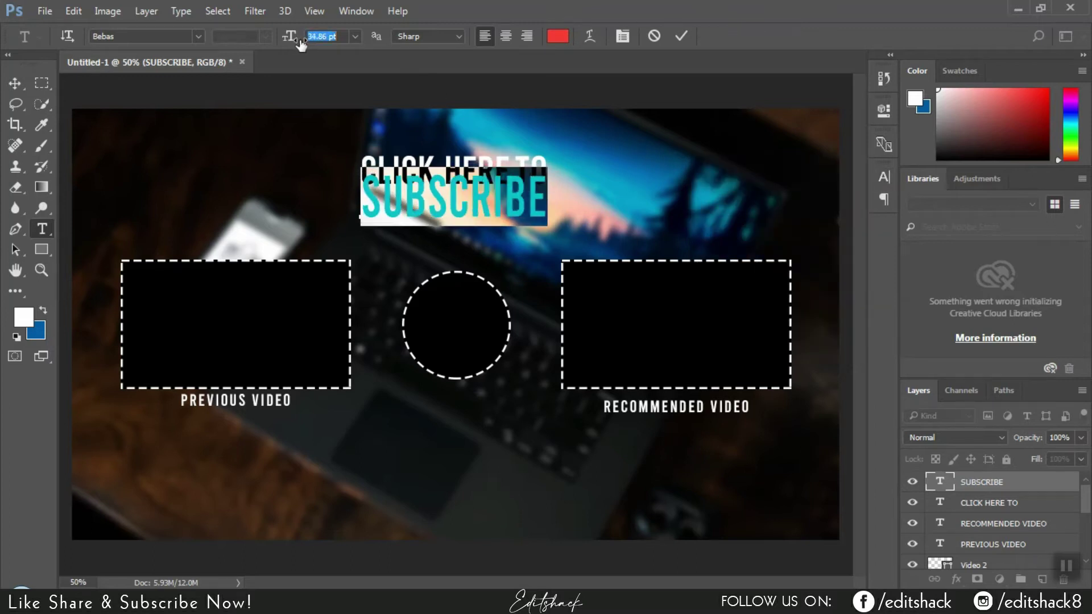
pyautogui.click(425, 233)
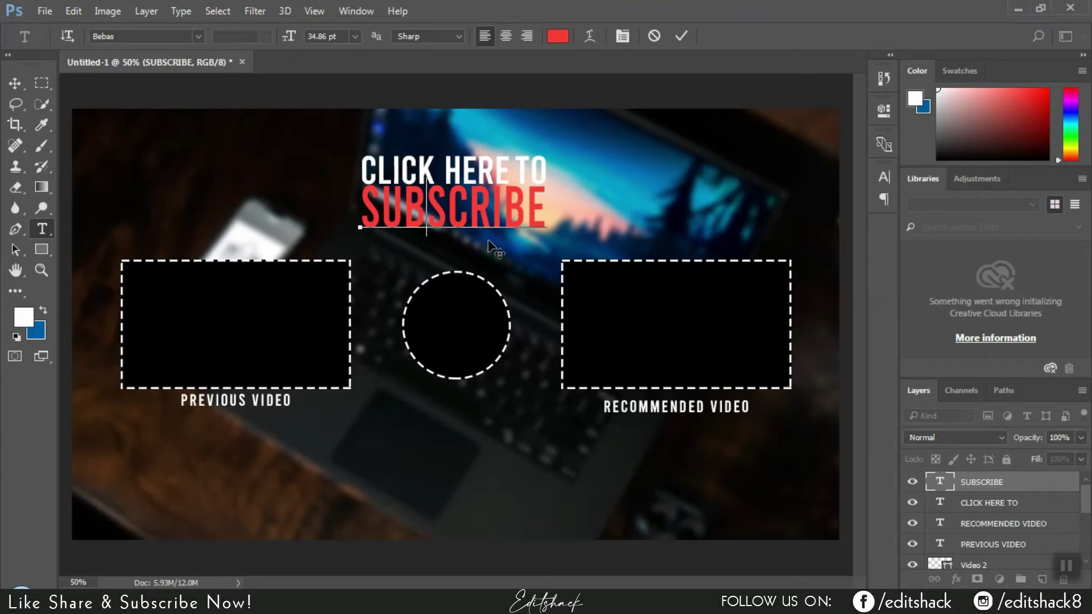
pyautogui.click(682, 36)
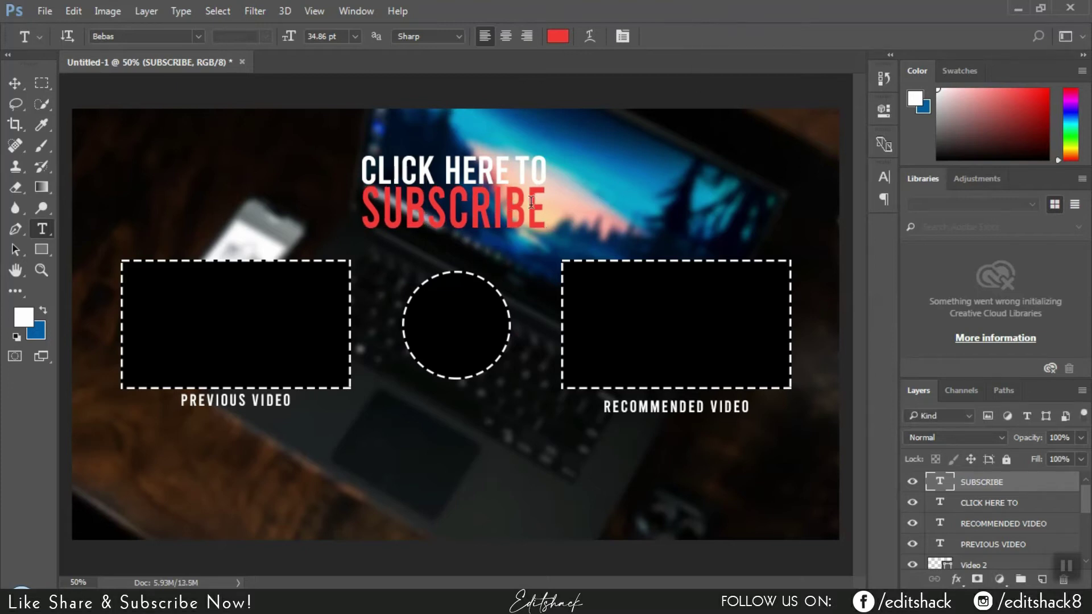
# Select both heading lines and centre them together above the circle.
pyautogui.hotkey('ctrl', 't')
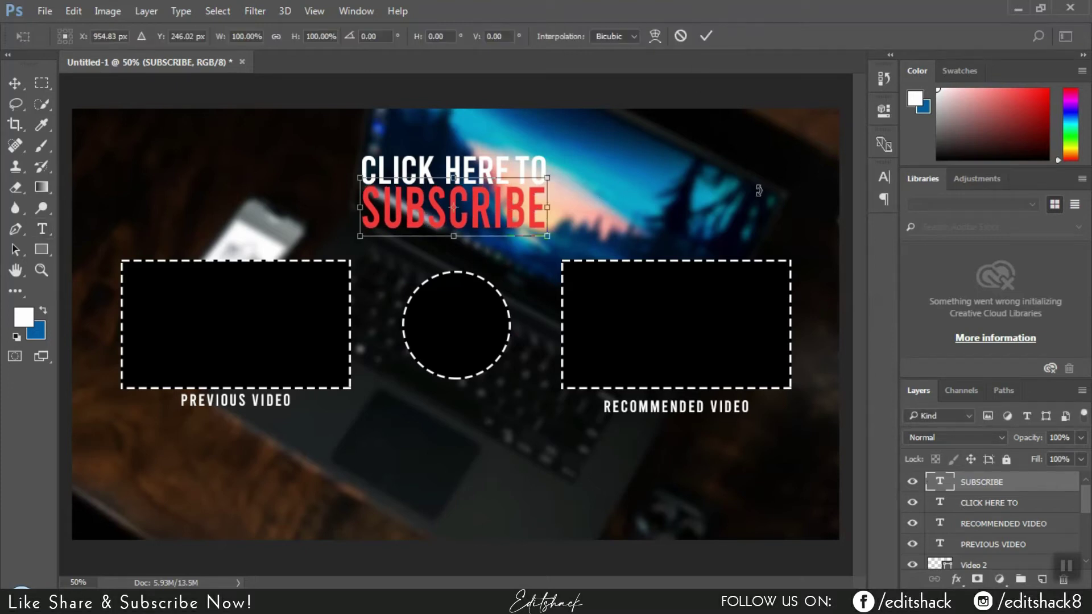
pyautogui.click(682, 37)
pyautogui.keyDown('shift'); pyautogui.click(971, 502); pyautogui.keyUp('shift')
pyautogui.hotkey('ctrl', 't')
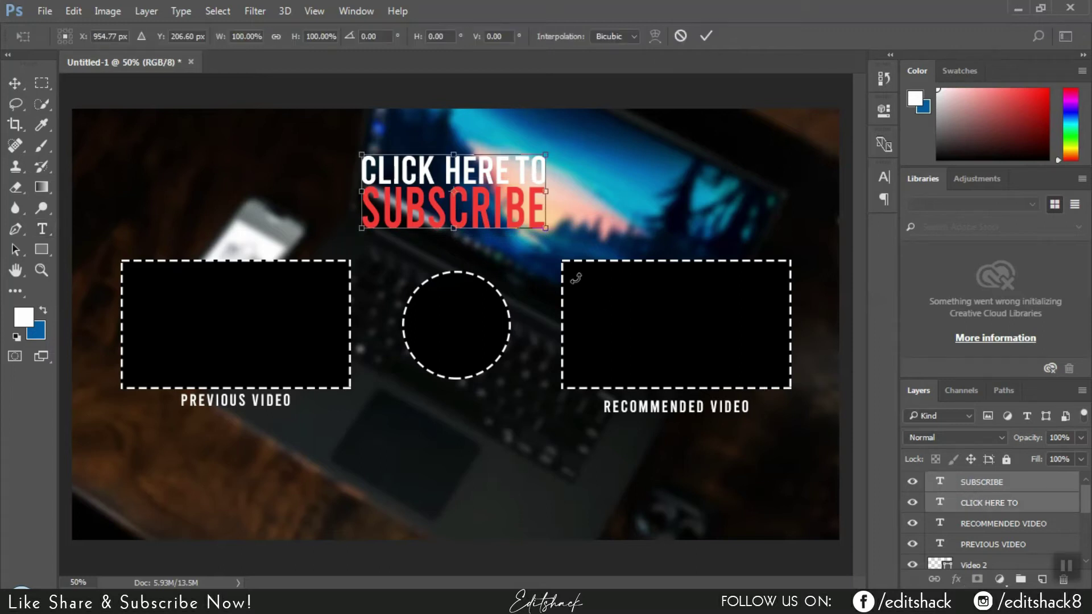
pyautogui.moveTo(466, 182); pyautogui.dragTo(473, 182)
pyautogui.press('Return')
pyautogui.press('t')
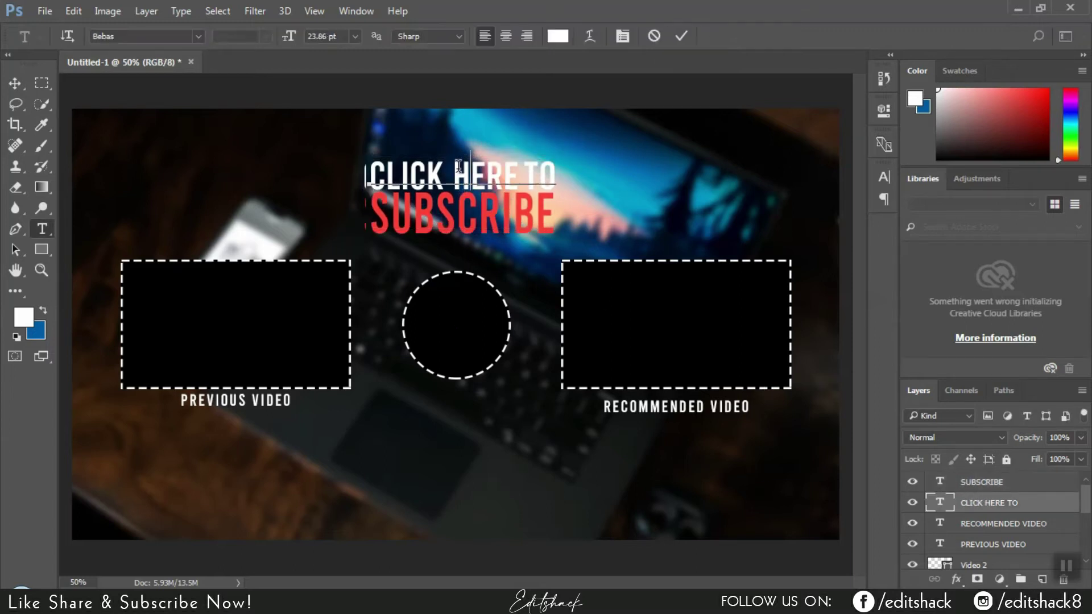
pyautogui.doubleClick(486, 171)
pyautogui.click(654, 37)
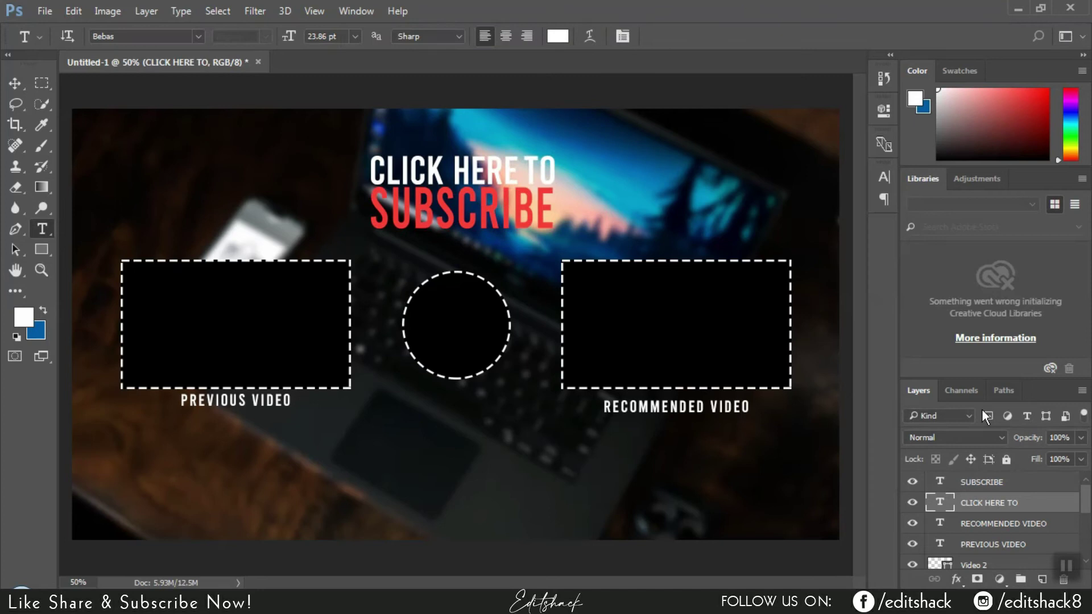
pyautogui.keyDown('shift'); pyautogui.click(984, 489); pyautogui.keyUp('shift')
pyautogui.press('v')
pyautogui.moveTo(438, 181); pyautogui.dragTo(430, 179)
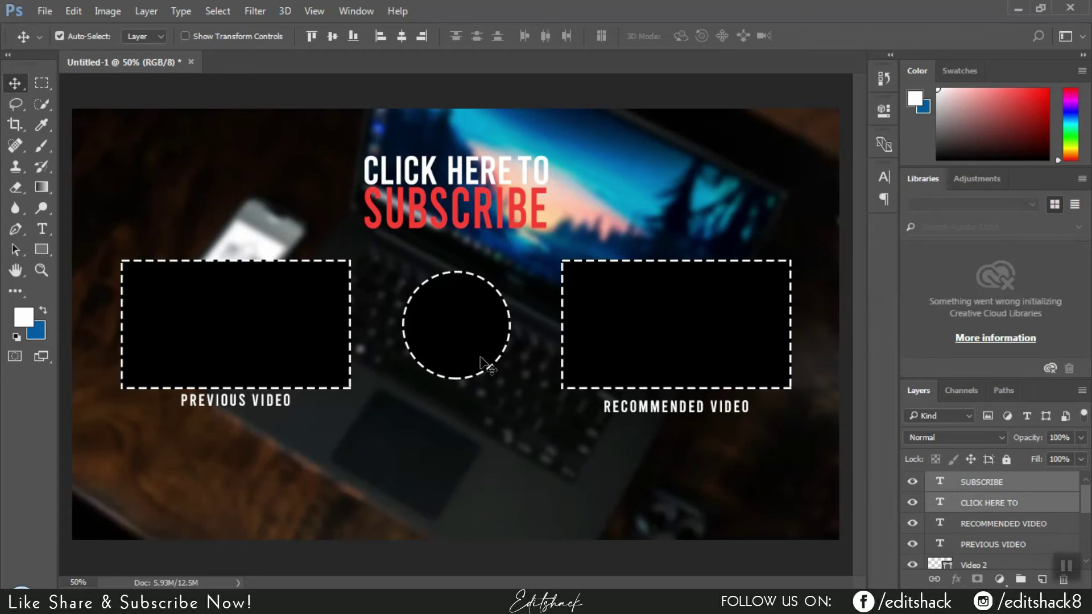
pyautogui.click(1026, 508)
# Type a white, smaller DON'T FORGET TO LIKE, SHARE & COMMENT line below the video boxes.
pyautogui.press('t')
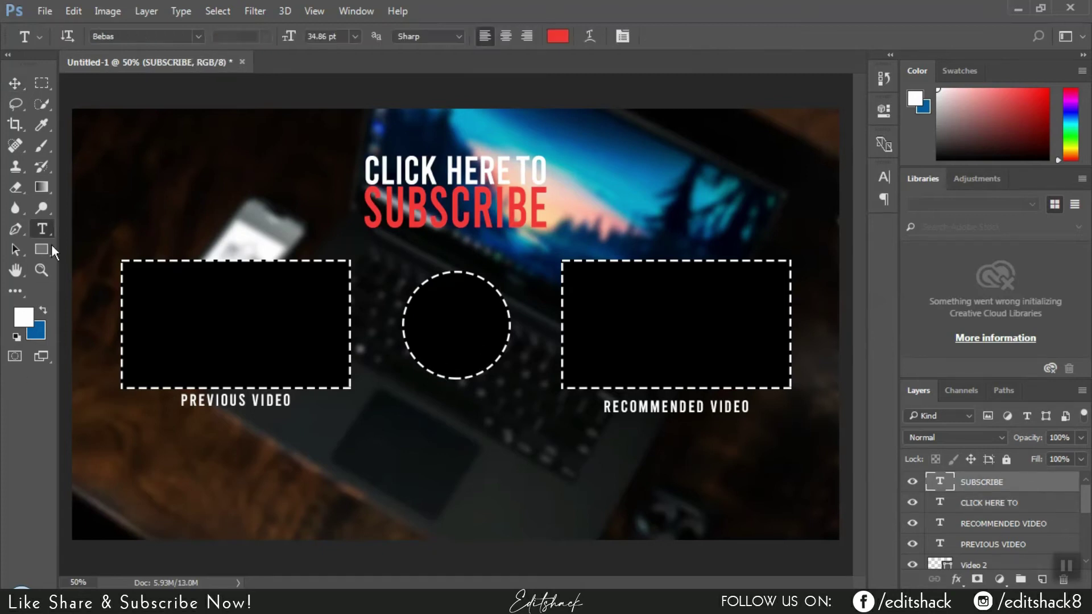
pyautogui.click(319, 449)
pyautogui.write('DON')
pyautogui.write("'")
pyautogui.write('T F')
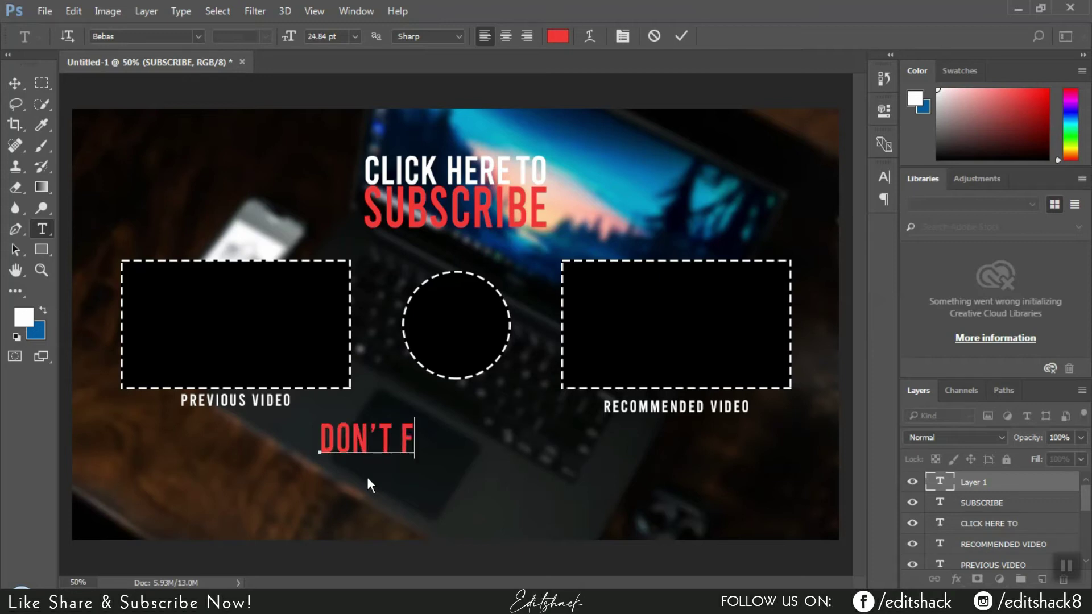
pyautogui.write('ORGET TO LIKE')
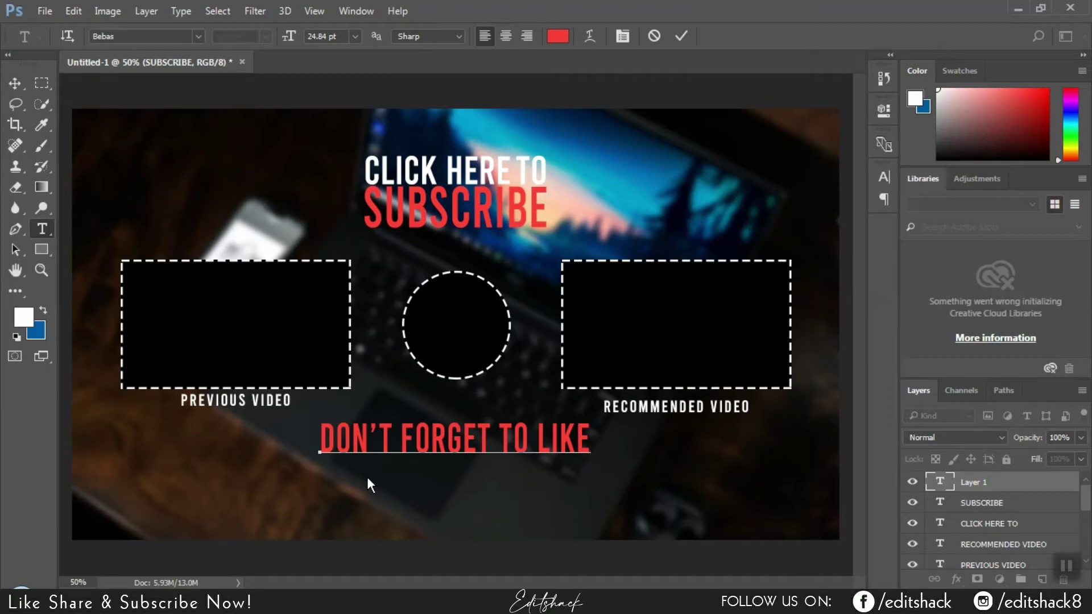
pyautogui.write(', SHARE & ')
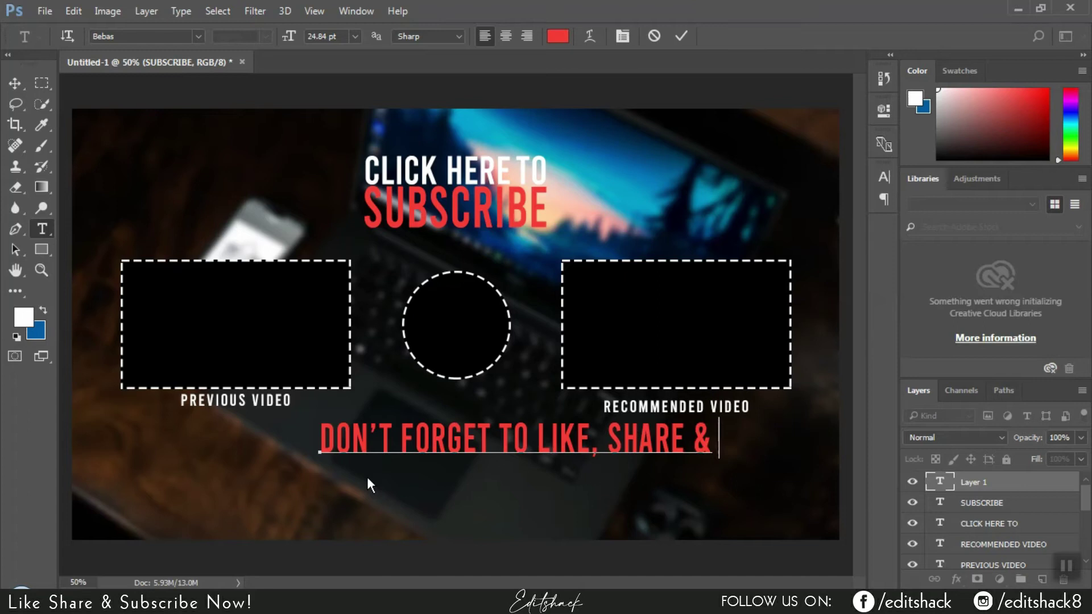
pyautogui.write('COMMENT')
pyautogui.moveTo(367, 477)
pyautogui.mouseDown()
pyautogui.moveTo(341, 481)
pyautogui.moveTo(199, 442)
pyautogui.moveTo(756, 442)
pyautogui.mouseUp()
pyautogui.click(557, 36)
pyautogui.write('ffffff')
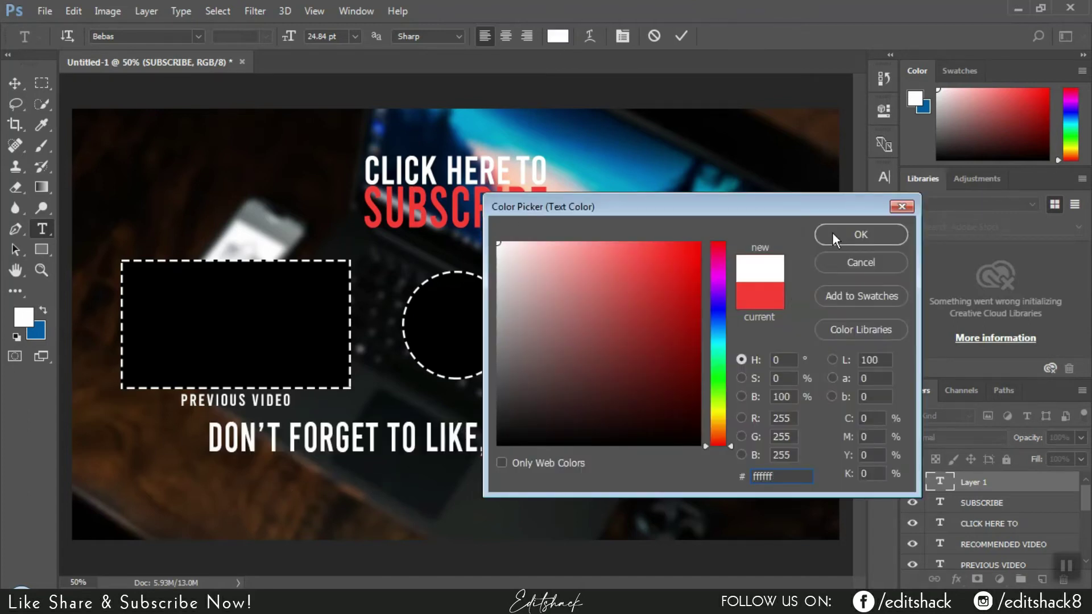
pyautogui.click(858, 234)
pyautogui.moveTo(301, 35); pyautogui.dragTo(349, 207)
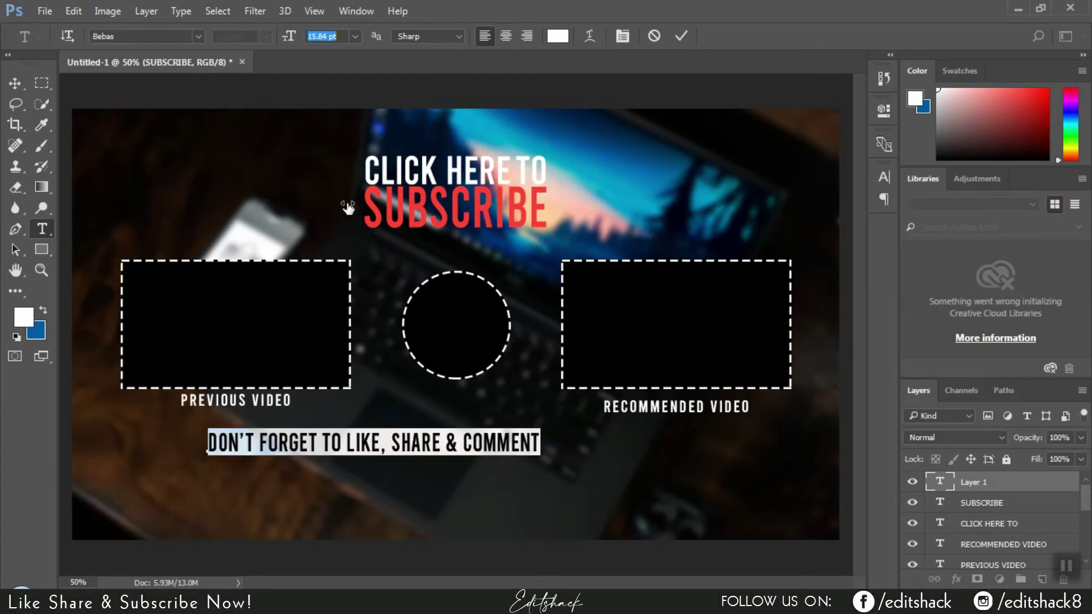
pyautogui.moveTo(344, 438)
pyautogui.mouseDown()
pyautogui.moveTo(434, 438)
pyautogui.moveTo(293, 444)
pyautogui.mouseUp()
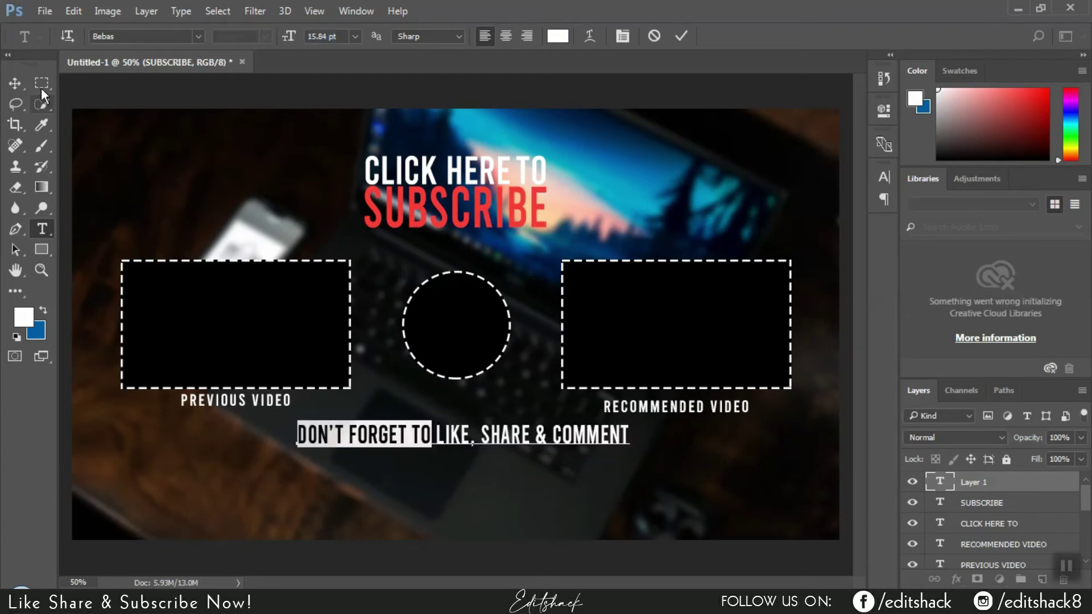
# Set the line in Caviar Dreams and make the word LIKE bold.
pyautogui.click(198, 36)
pyautogui.scroll(-3, 267, 342)
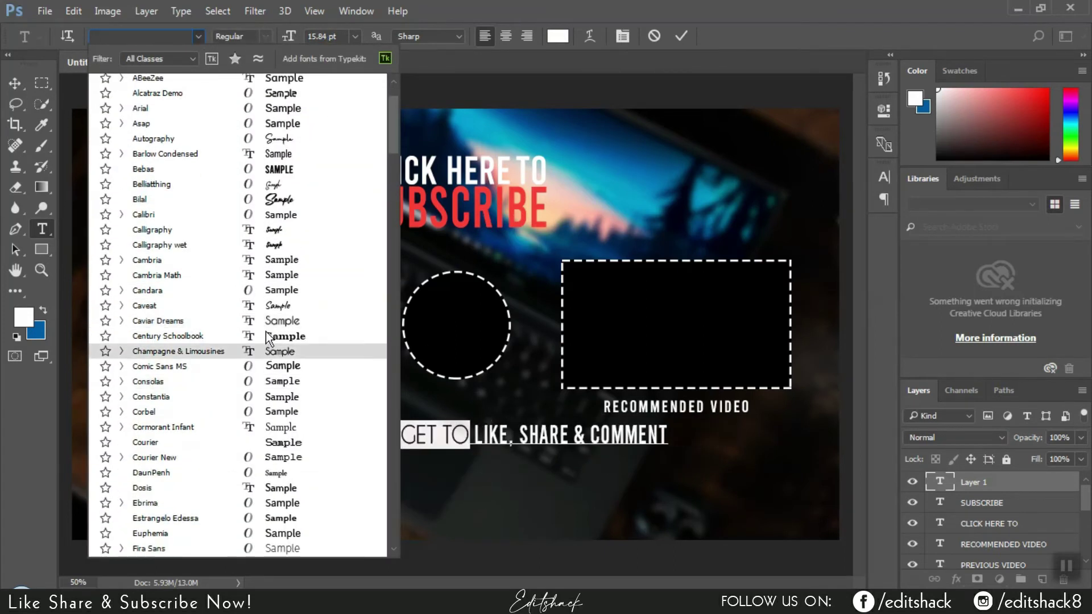
pyautogui.click(267, 320)
pyautogui.click(266, 36)
pyautogui.moveTo(500, 435); pyautogui.dragTo(531, 434)
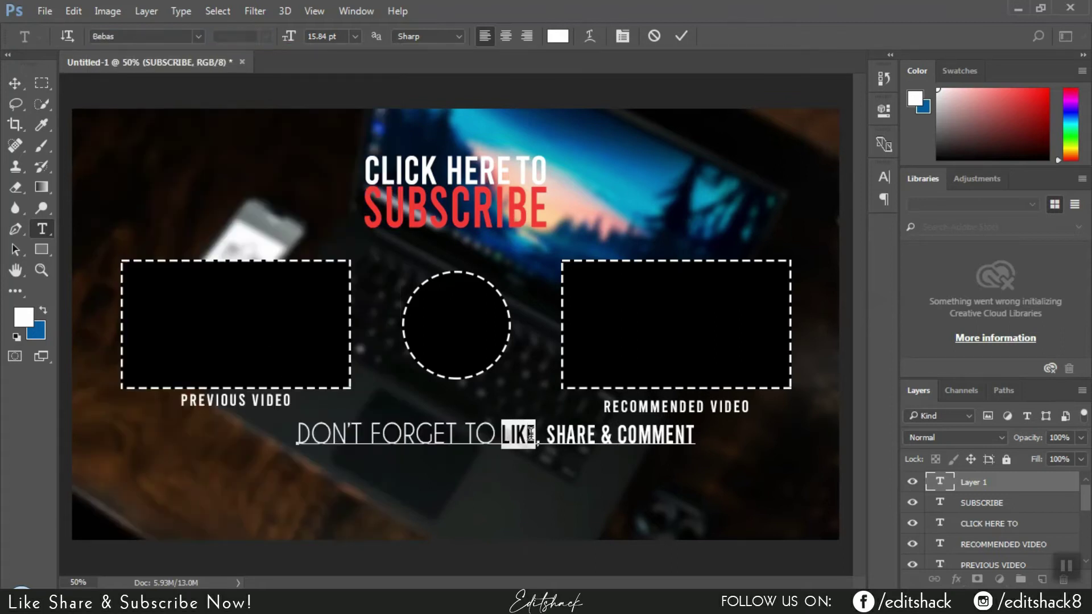
pyautogui.click(196, 33)
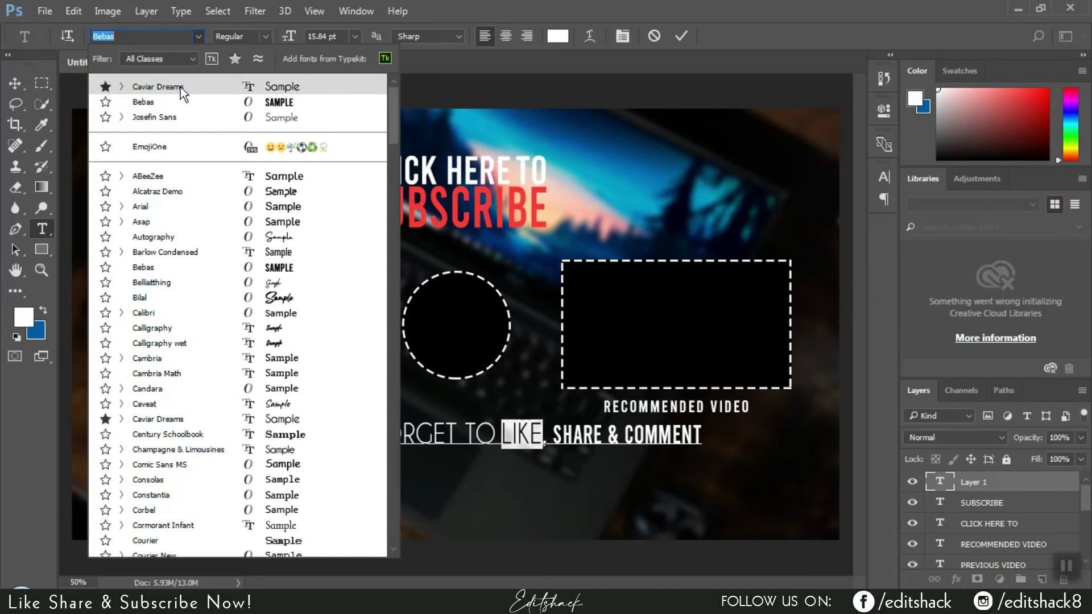
pyautogui.click(180, 87)
pyautogui.click(266, 34)
pyautogui.click(258, 74)
# Make SHARE, & and COMMENT bold Caviar Dreams.
pyautogui.moveTo(556, 434); pyautogui.dragTo(703, 435)
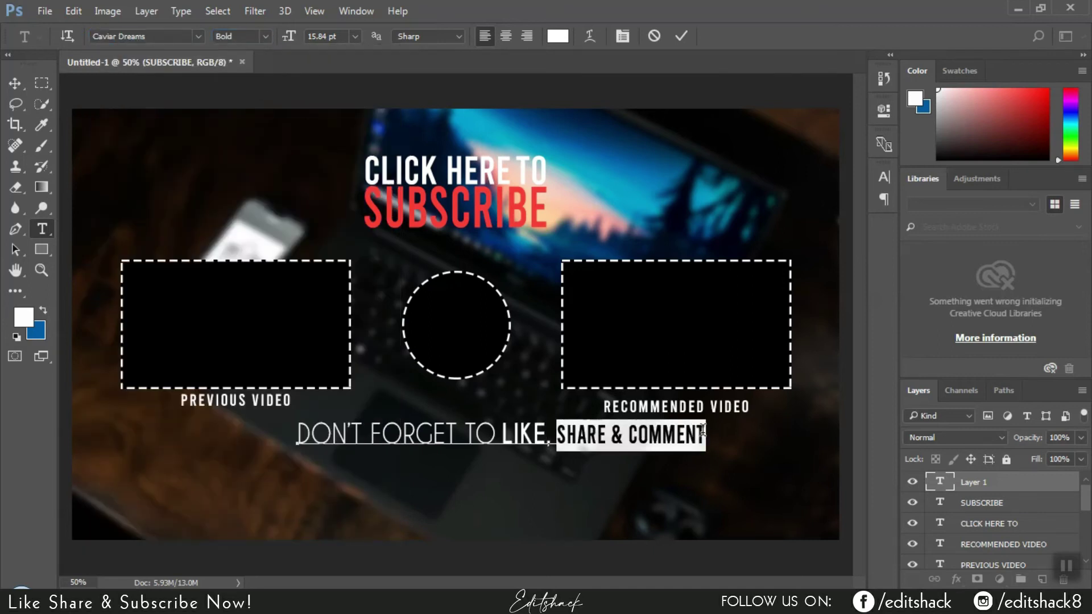
pyautogui.click(196, 33)
pyautogui.click(172, 89)
pyautogui.click(567, 438)
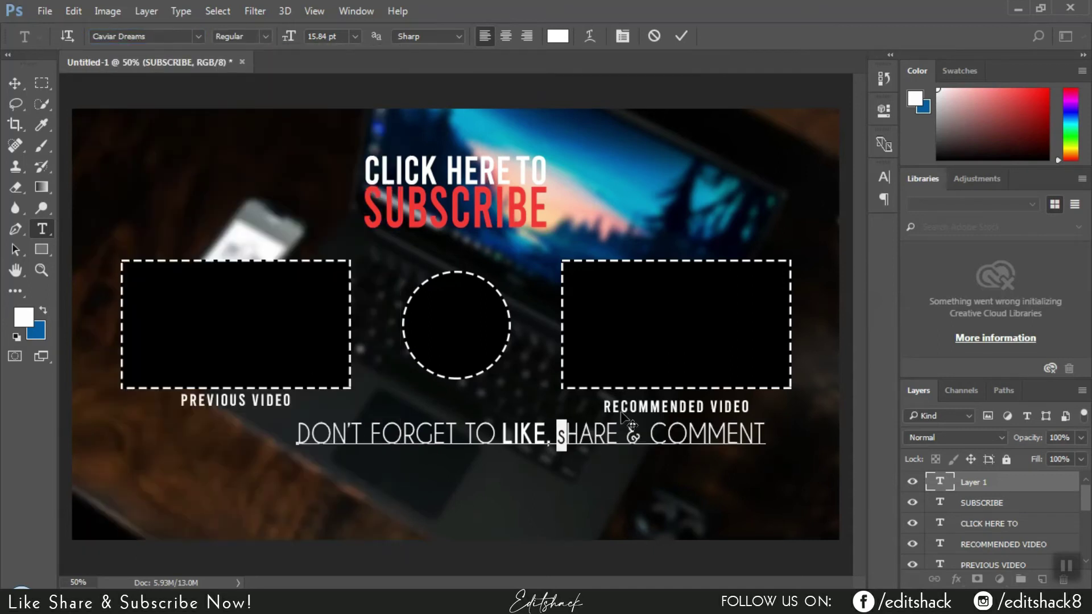
pyautogui.moveTo(556, 435); pyautogui.dragTo(771, 435)
pyautogui.click(265, 35)
pyautogui.click(252, 78)
pyautogui.click(265, 36)
pyautogui.click(259, 81)
pyautogui.doubleClick(640, 436)
pyautogui.click(265, 36)
pyautogui.click(252, 77)
# Reduce the whole line's font size, commit it and centre it under the boxes.
pyautogui.click(773, 433)
pyautogui.moveTo(774, 434); pyautogui.dragTo(281, 424)
pyautogui.moveTo(292, 38); pyautogui.dragTo(291, 41)
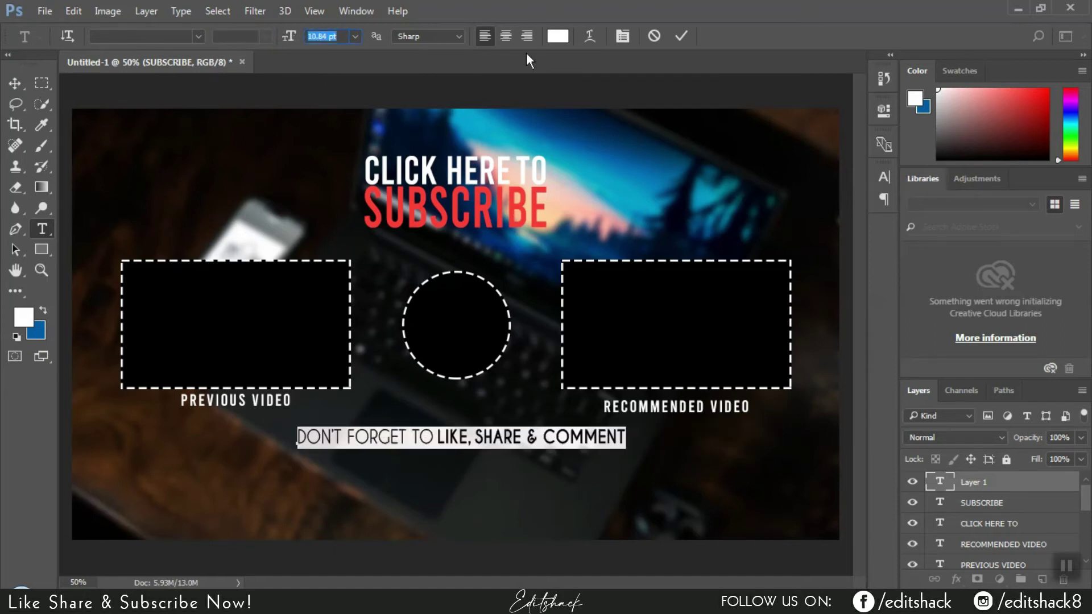
pyautogui.click(15, 84)
pyautogui.moveTo(484, 440); pyautogui.dragTo(465, 439)
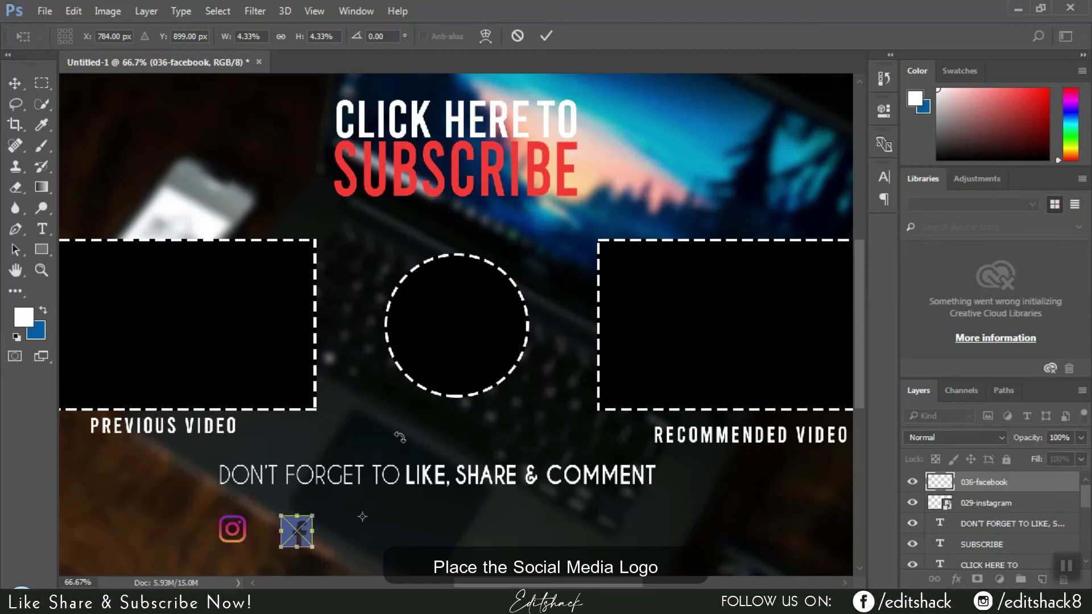
# Zoom in, scale the Facebook logo to the Instagram logo's size and move it right under the text line.
pyautogui.hotkey('ctrl', '+')
pyautogui.scroll(-3, 455, 324)
pyautogui.moveTo(228, 455); pyautogui.dragTo(150, 443)
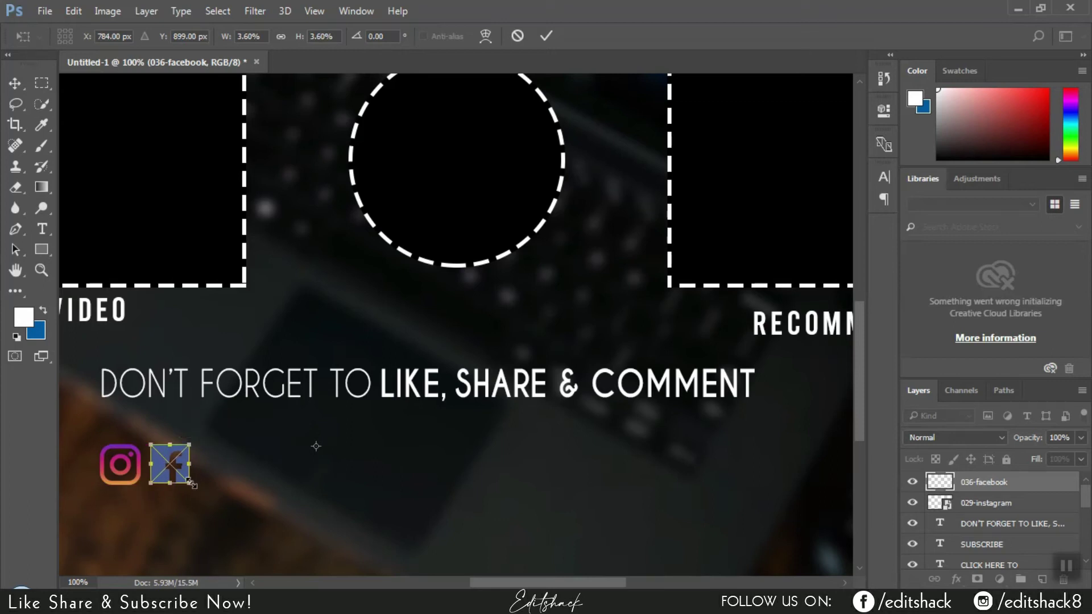
pyautogui.moveTo(189, 481)
pyautogui.mouseDown()
pyautogui.moveTo(202, 466)
pyautogui.moveTo(459, 472)
pyautogui.moveTo(467, 448)
pyautogui.moveTo(451, 468)
pyautogui.moveTo(130, 464)
pyautogui.mouseUp()
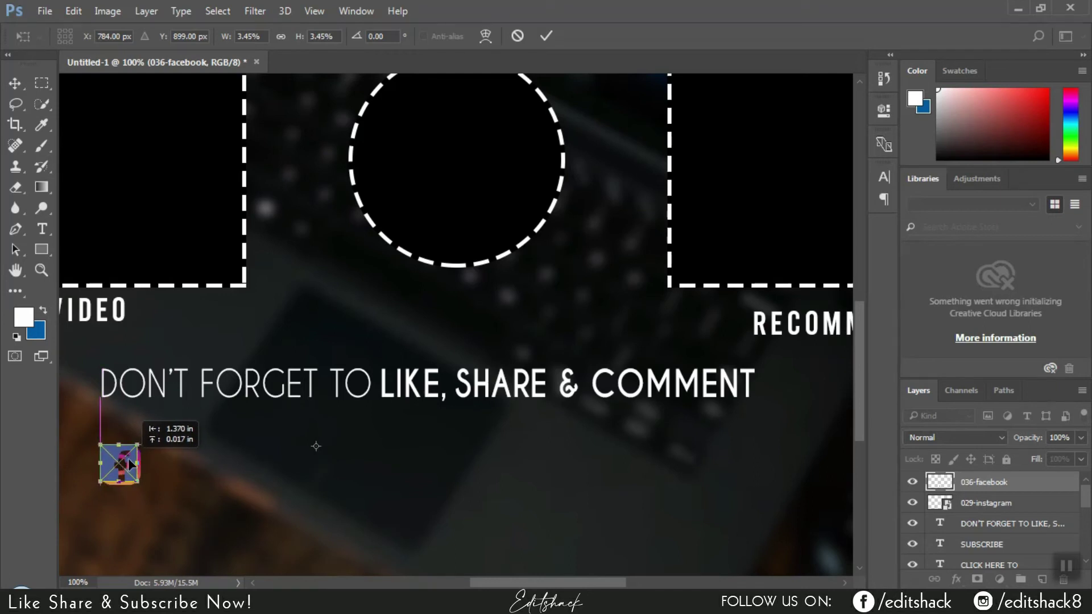
pyautogui.moveTo(138, 483)
pyautogui.mouseDown()
pyautogui.moveTo(142, 466)
pyautogui.moveTo(552, 465)
pyautogui.mouseUp()
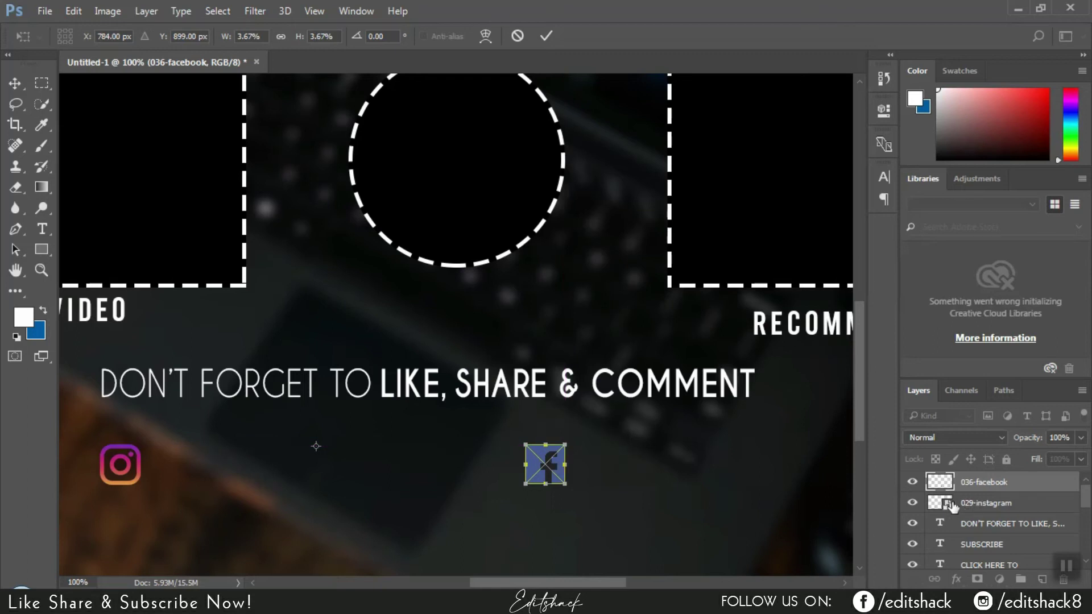
# Add the channel handle beside the Facebook logo in Bebas at 9.84 pt.
pyautogui.click(547, 36)
pyautogui.press('t')
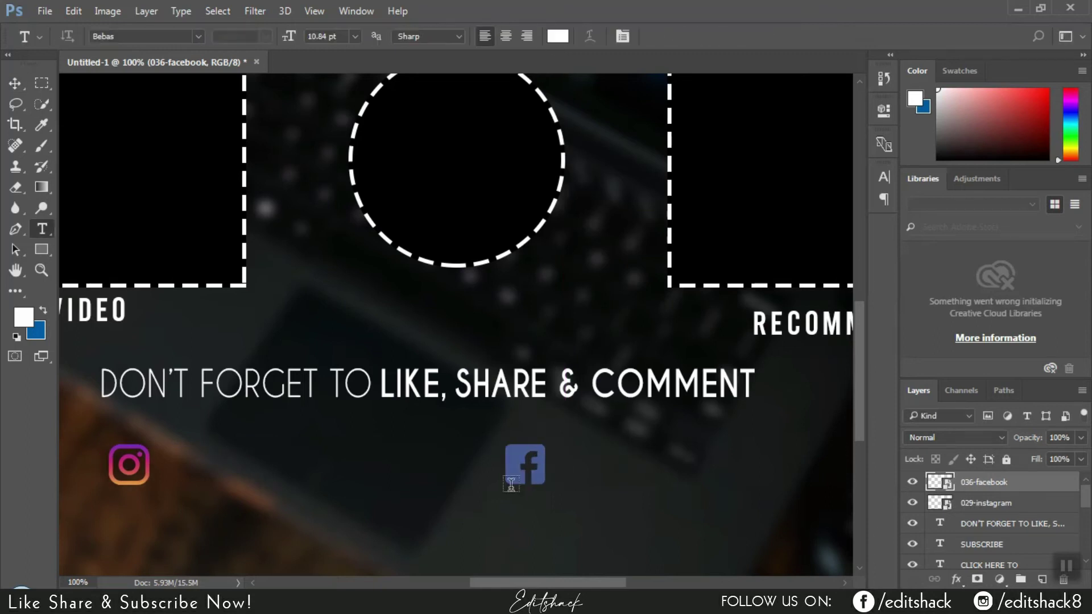
pyautogui.click(555, 470)
pyautogui.write('/E')
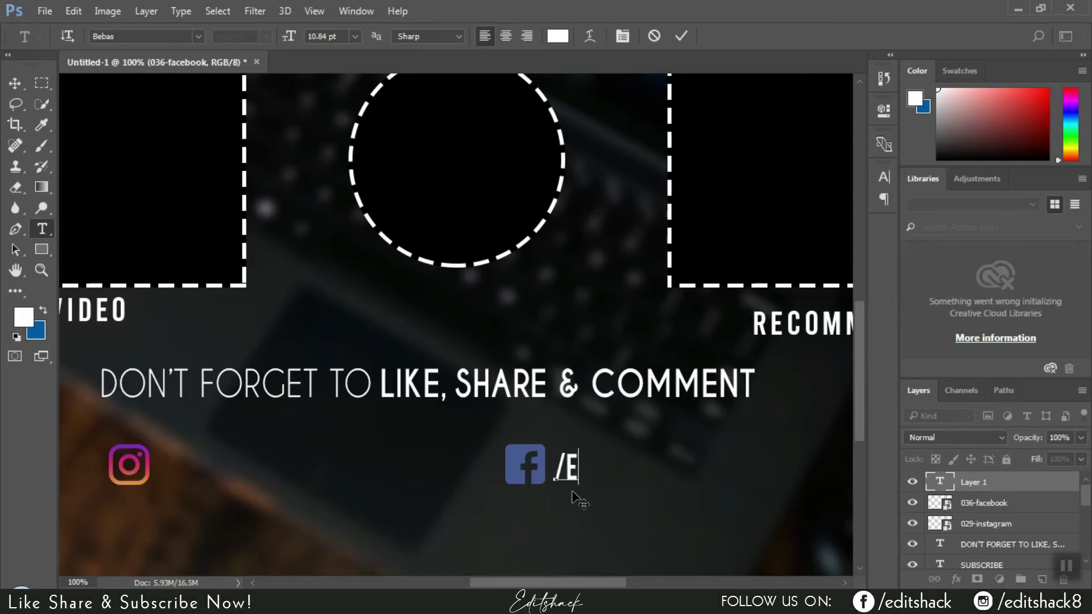
pyautogui.write('DITSHACK')
pyautogui.hotkey('ctrl', 'a')
pyautogui.moveTo(288, 36); pyautogui.dragTo(281, 35)
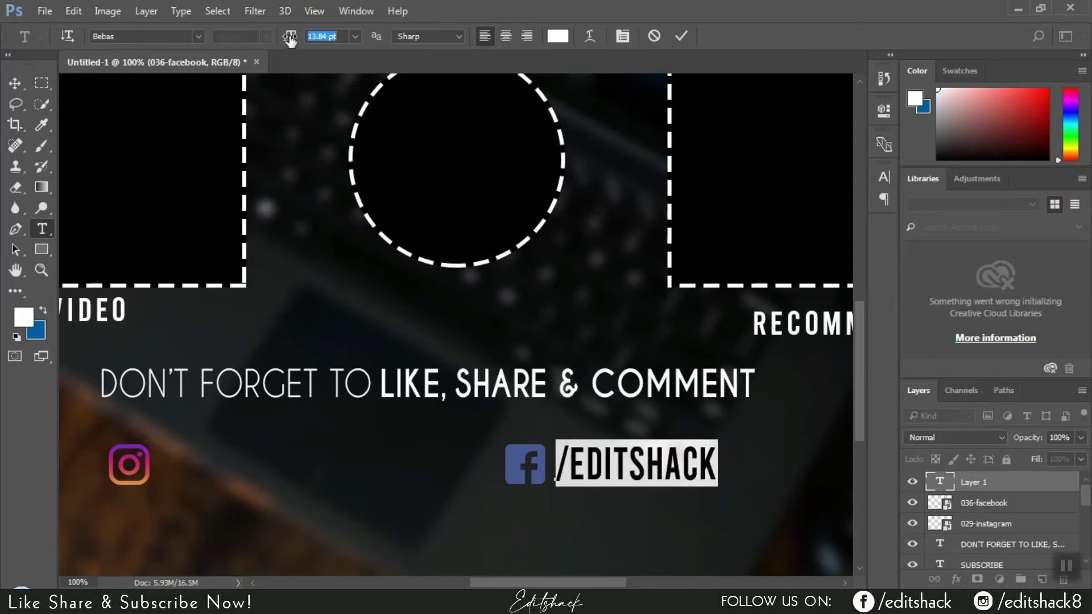
pyautogui.click(190, 39)
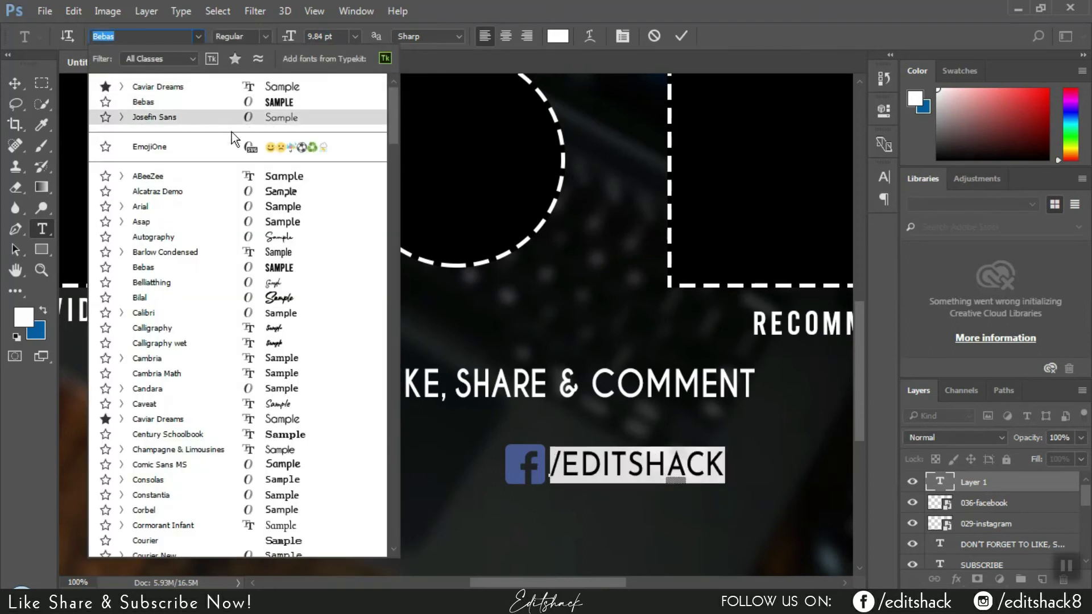
pyautogui.scroll(-1, 250, 205)
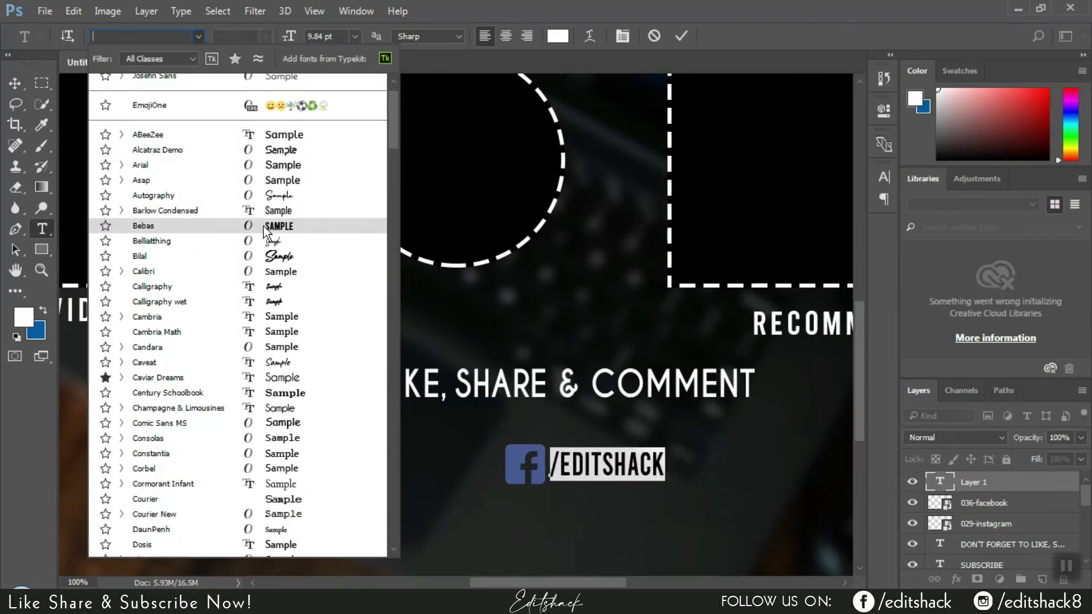
pyautogui.click(264, 226)
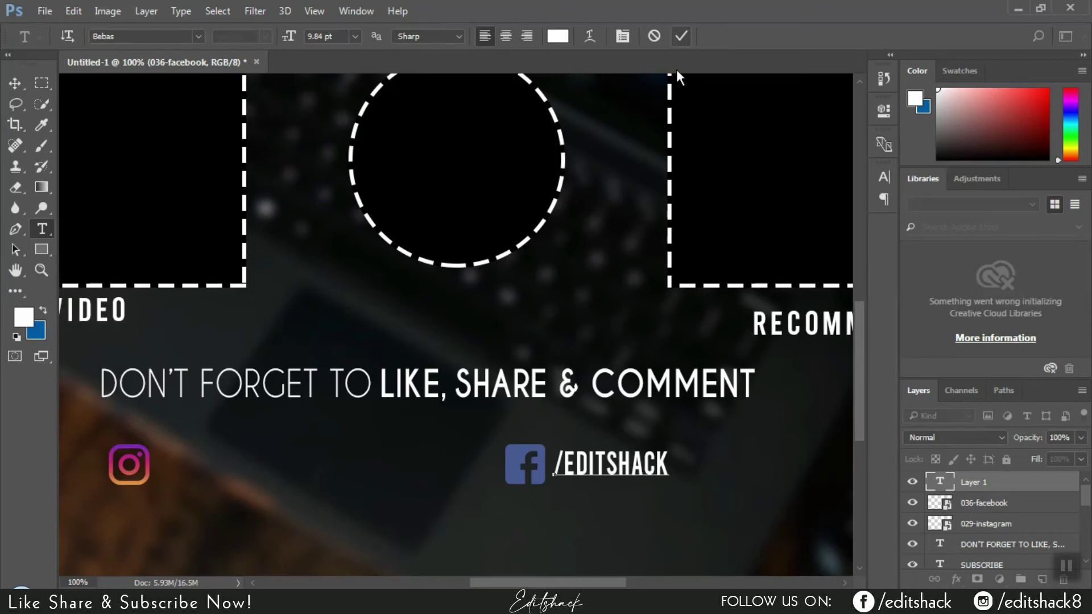
pyautogui.press('BackSpace')
pyautogui.click(681, 36)
# Add the matching handle beside the Instagram logo and align both handles on one row.
pyautogui.click(170, 466)
pyautogui.write('EDITSHAC')
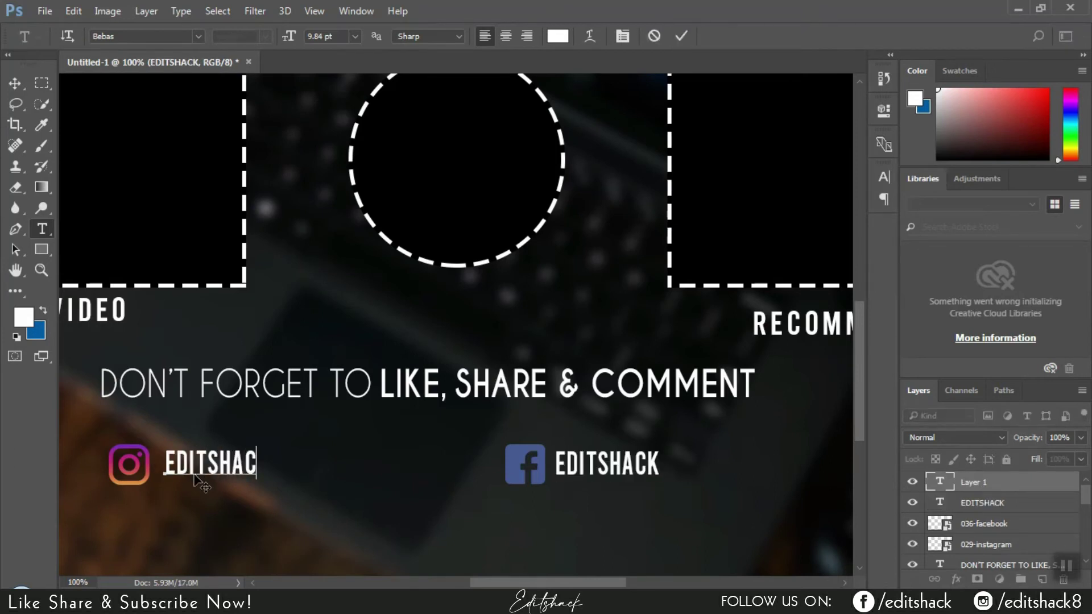
pyautogui.press('BackSpace')
pyautogui.press('BackSpace')
pyautogui.press('BackSpace')
pyautogui.press('BackSpace')
pyautogui.press('BackSpace')
pyautogui.press('BackSpace')
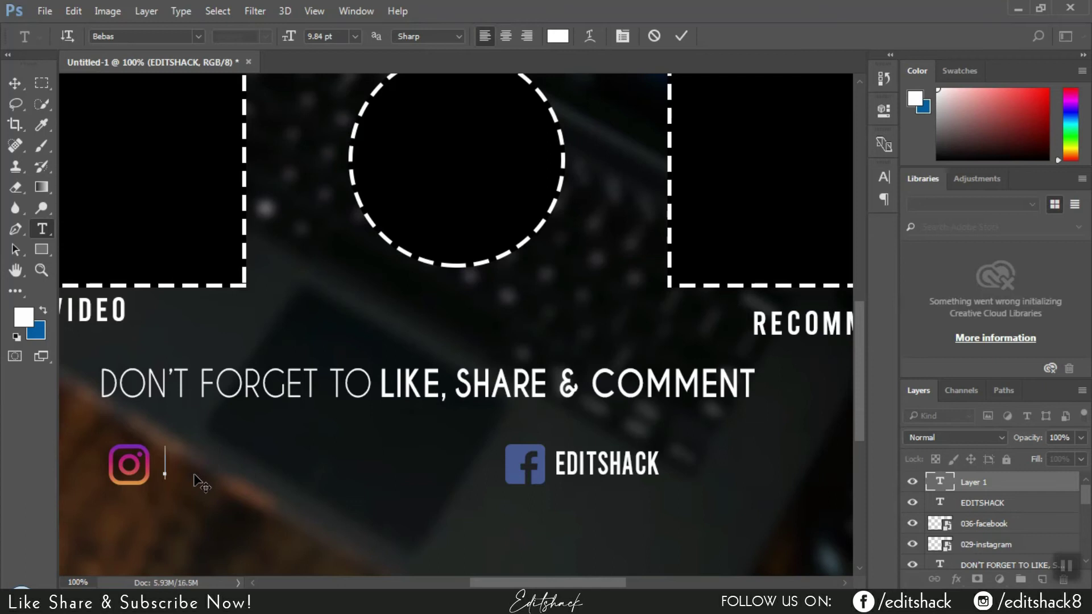
pyautogui.write('EDITSHACK8')
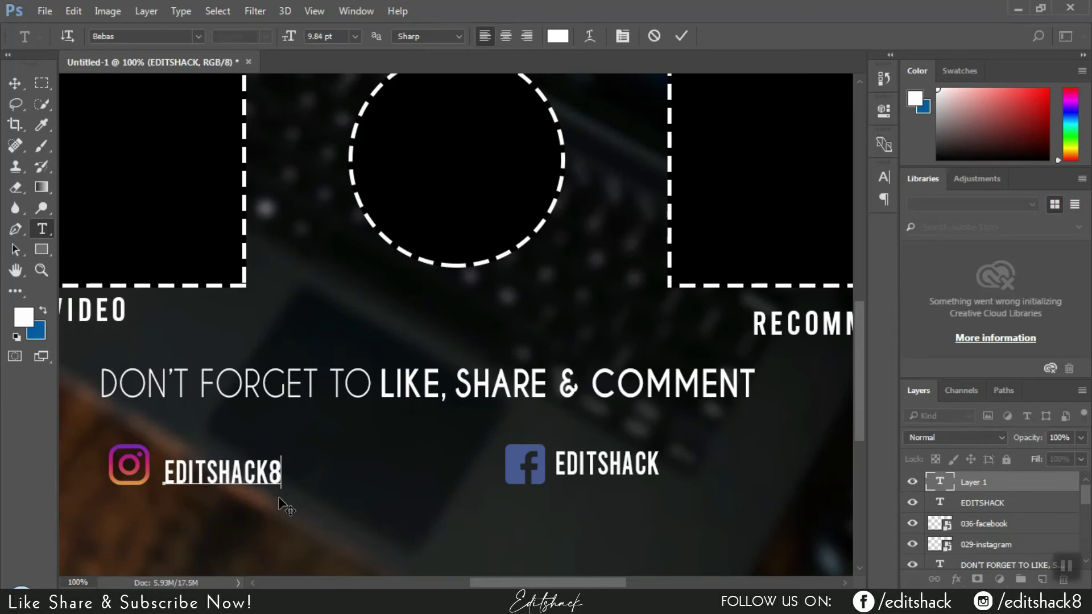
pyautogui.hotkey('ctrl', 'Return')
pyautogui.moveTo(239, 465); pyautogui.dragTo(233, 466)
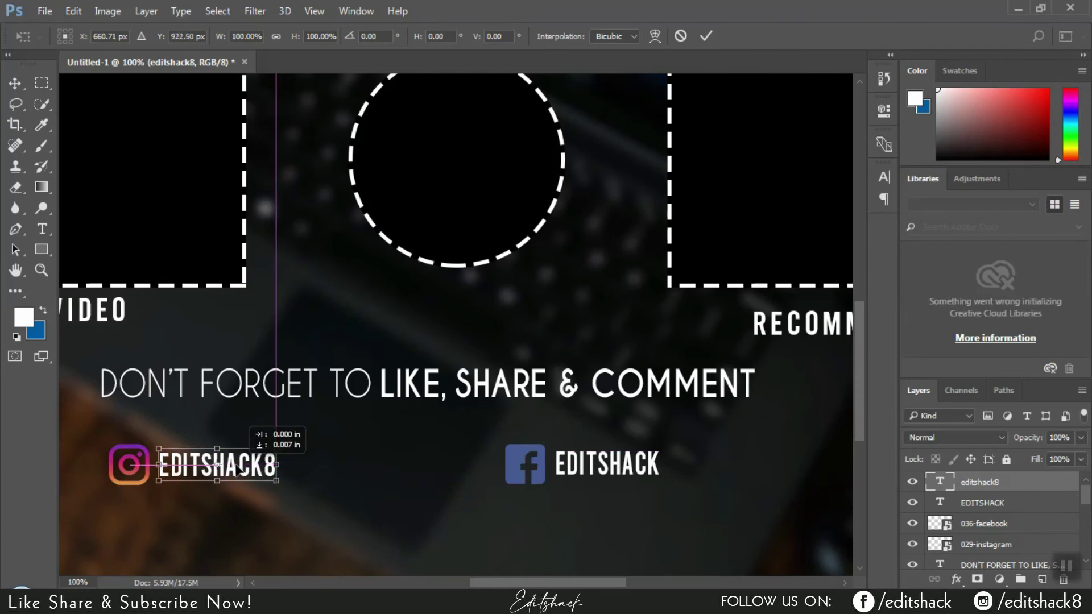
pyautogui.click(706, 36)
pyautogui.click(594, 467)
pyautogui.moveTo(595, 468); pyautogui.dragTo(592, 468)
pyautogui.click(505, 517)
pyautogui.moveTo(1087, 546); pyautogui.dragTo(1087, 490)
pyautogui.click(261, 467)
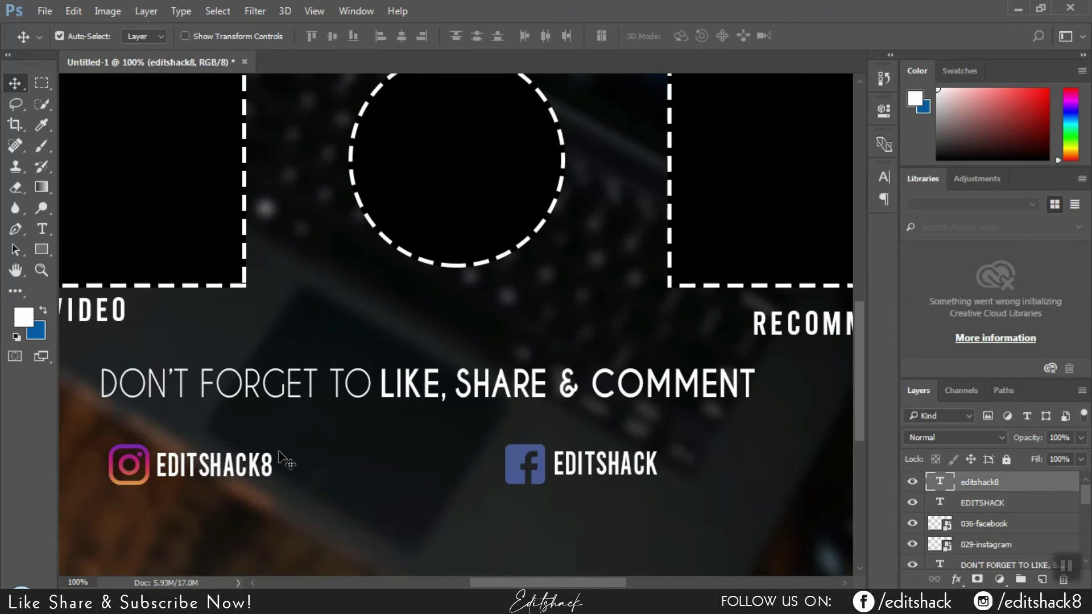
# Give the Facebook logo layer a #ffffff Color Overlay.
pyautogui.click(983, 523)
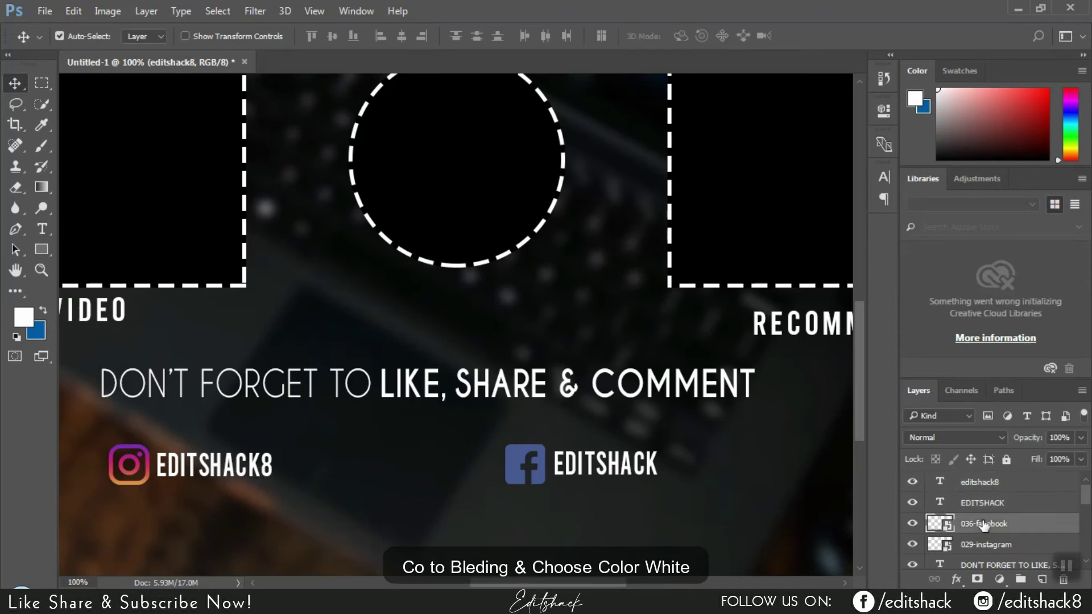
pyautogui.rightClick(979, 523)
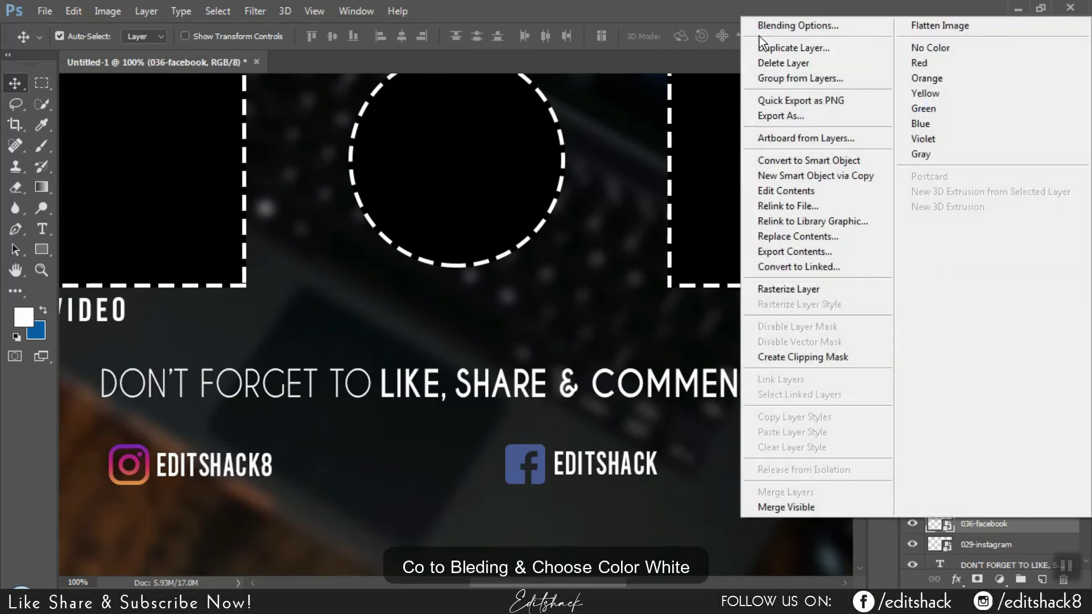
pyautogui.click(798, 26)
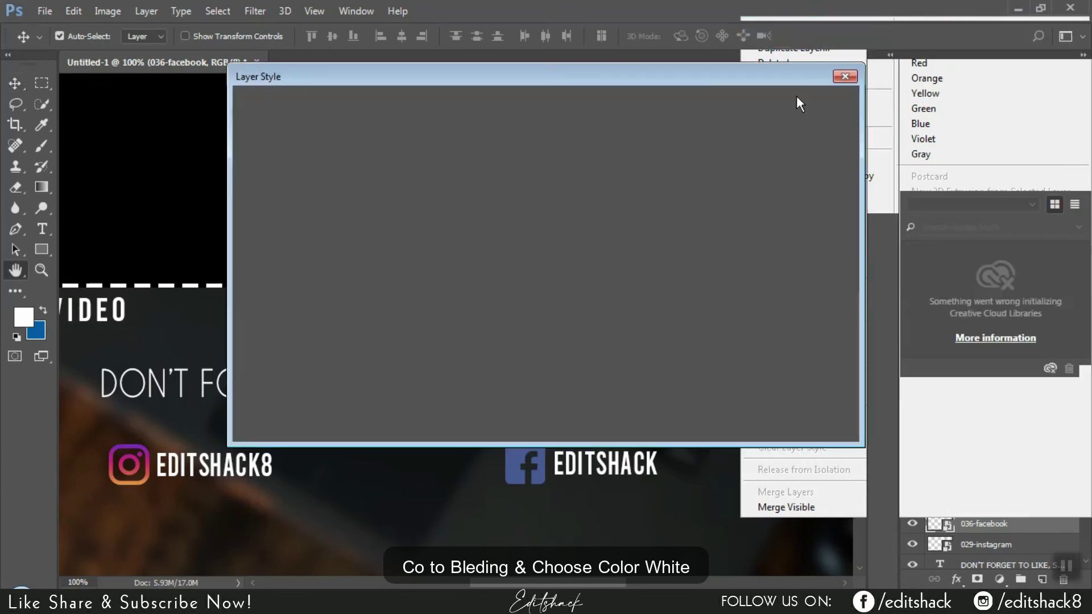
pyautogui.moveTo(647, 81); pyautogui.dragTo(1078, 99)
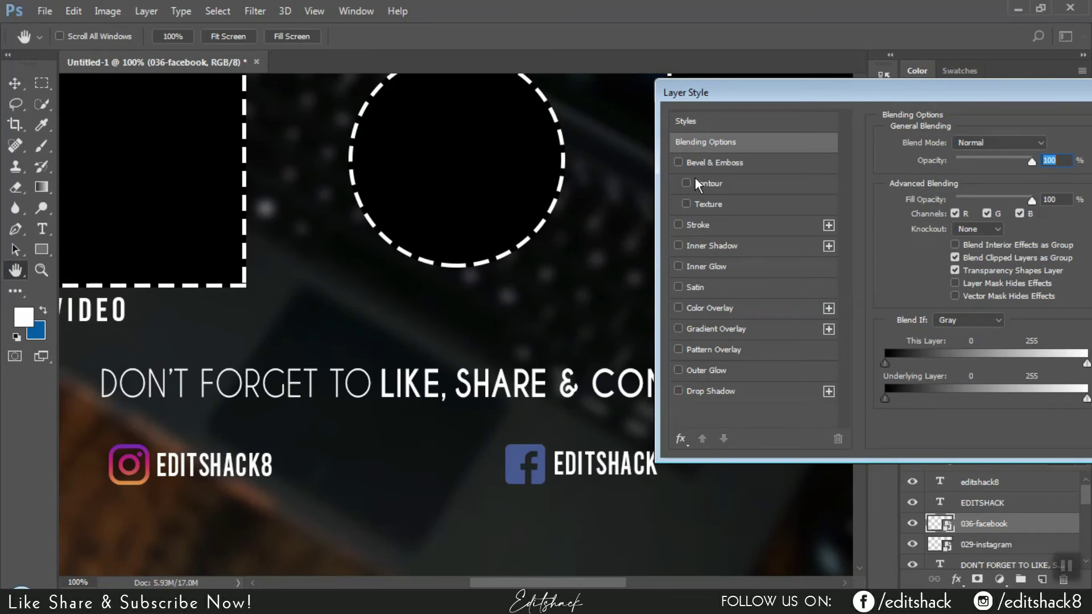
pyautogui.click(677, 307)
pyautogui.click(1049, 145)
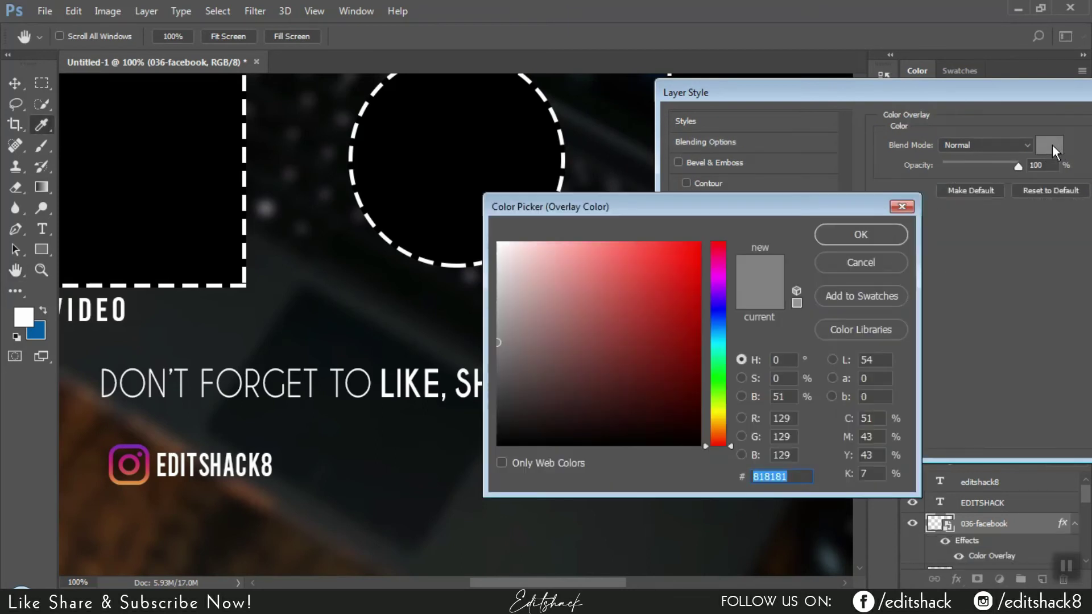
pyautogui.write('ffffff')
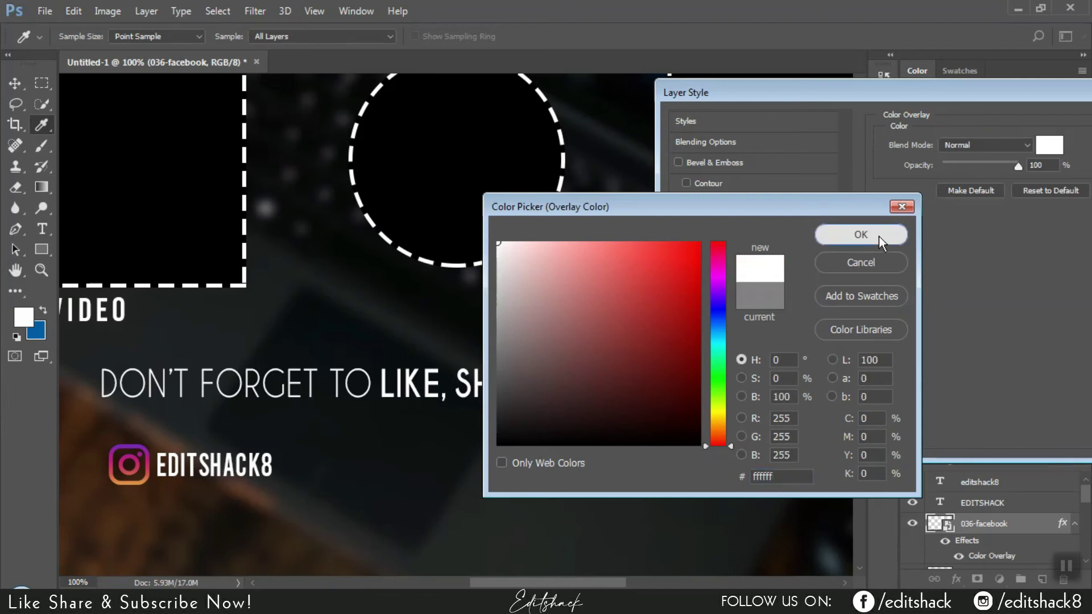
pyautogui.click(879, 237)
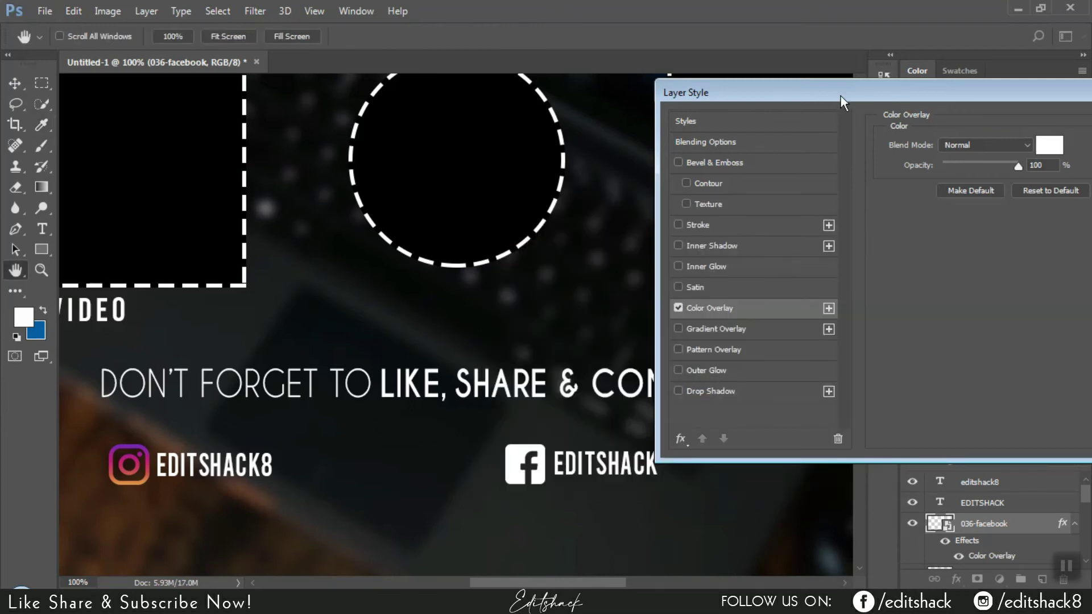
pyautogui.moveTo(840, 98); pyautogui.dragTo(730, 77)
pyautogui.moveTo(973, 80); pyautogui.dragTo(810, 70)
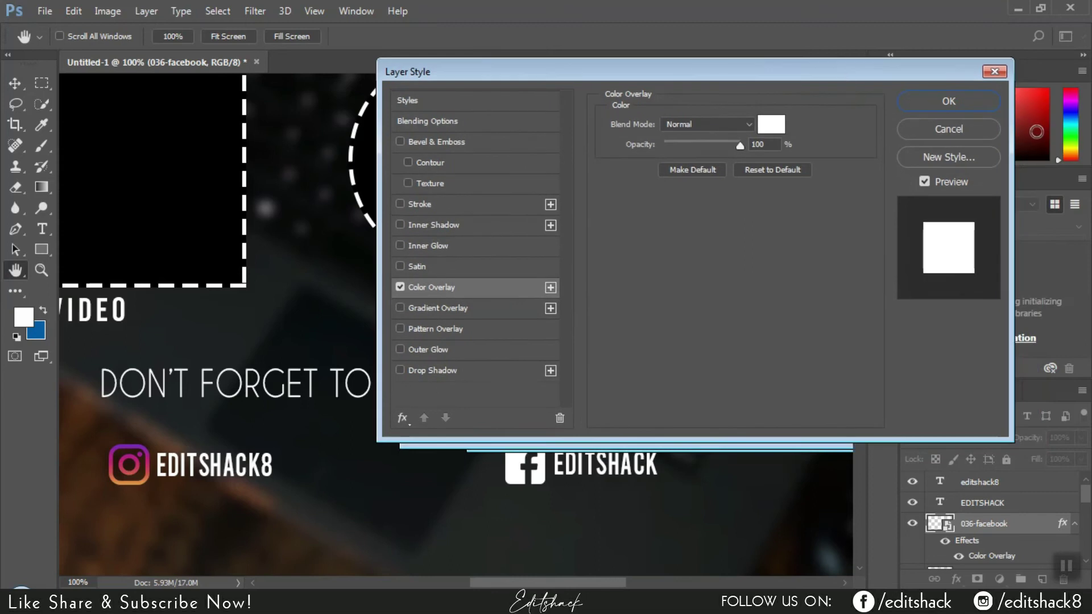
pyautogui.click(971, 99)
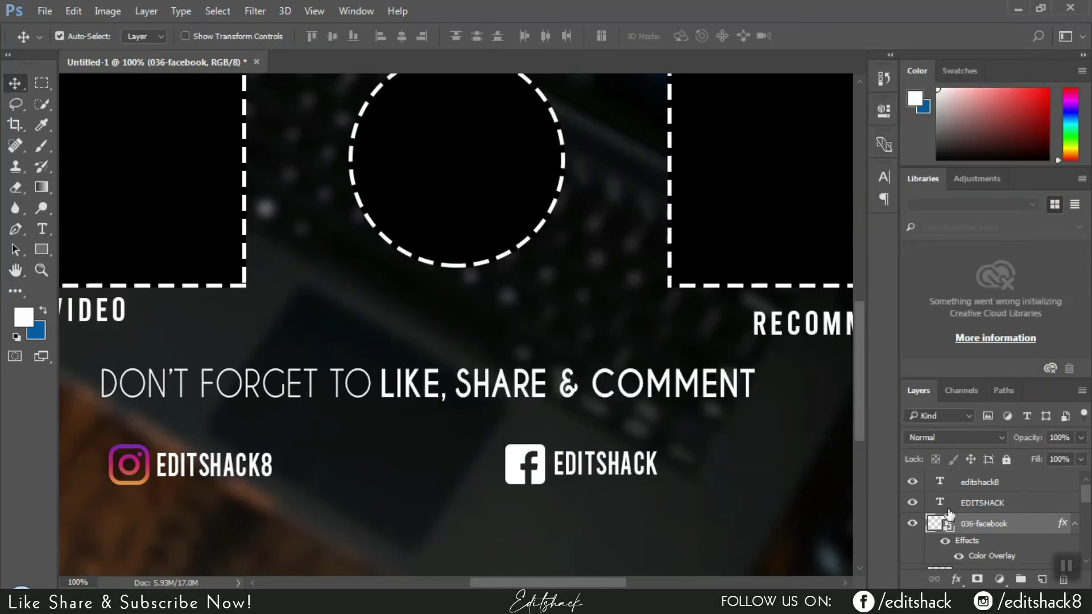
# Give the Instagram logo layer the same white Color Overlay.
pyautogui.click(981, 504)
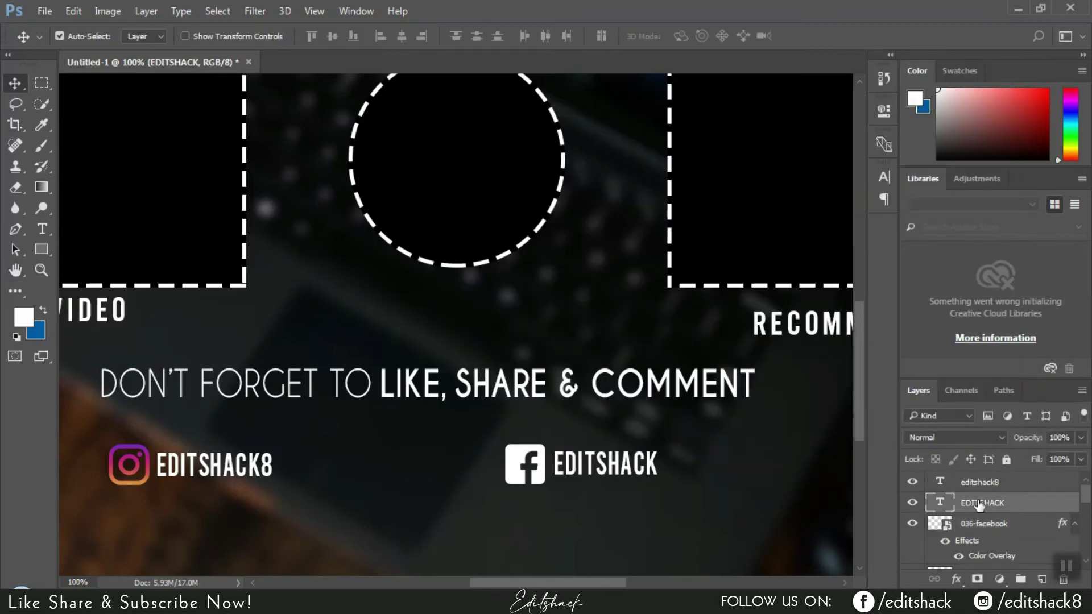
pyautogui.click(992, 559)
pyautogui.rightClick(992, 559)
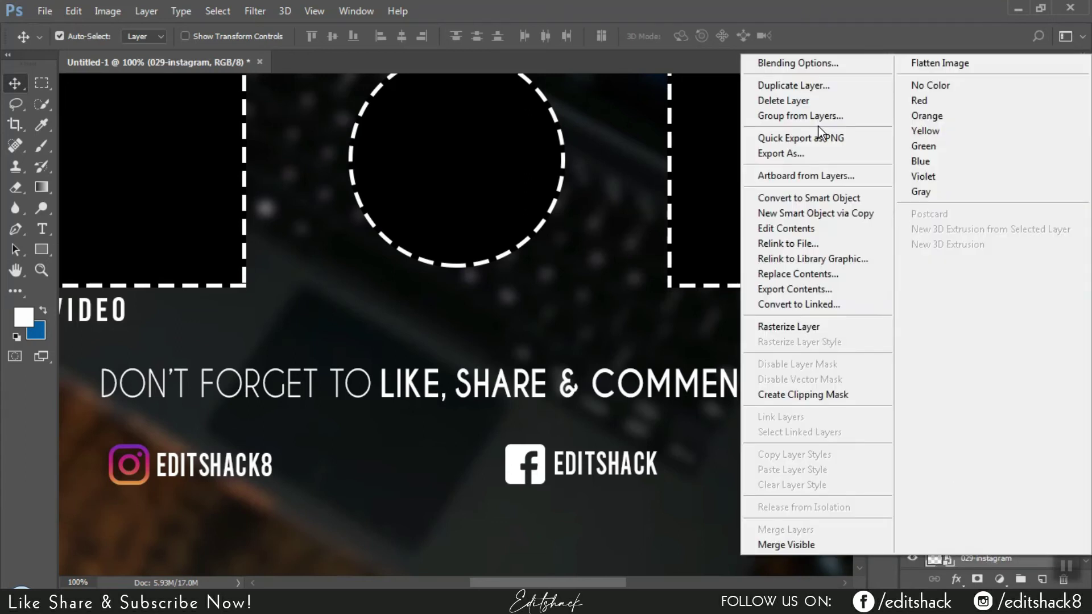
pyautogui.click(804, 67)
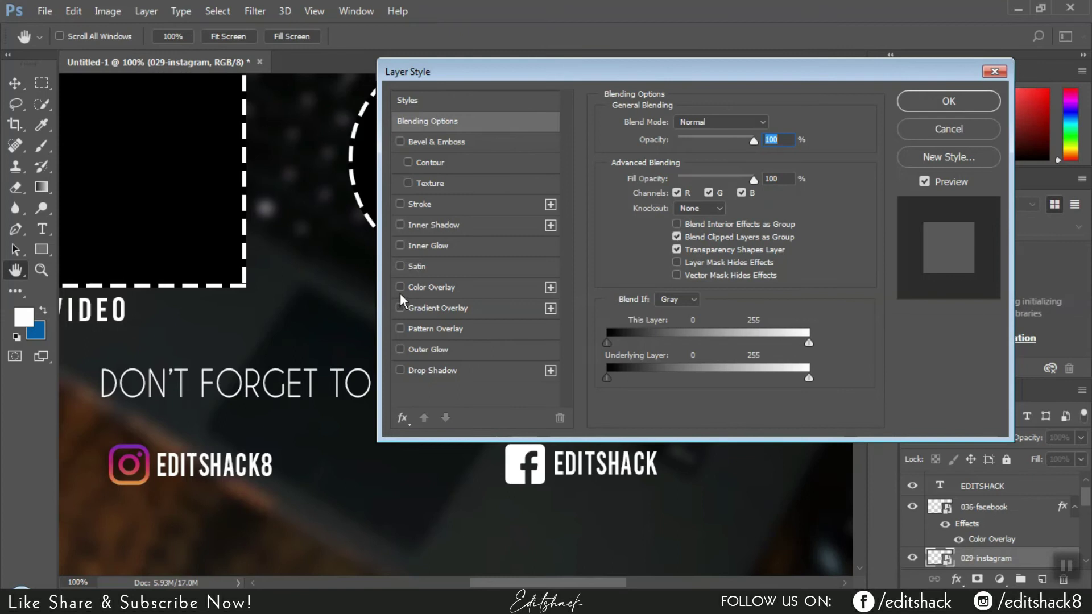
pyautogui.click(400, 288)
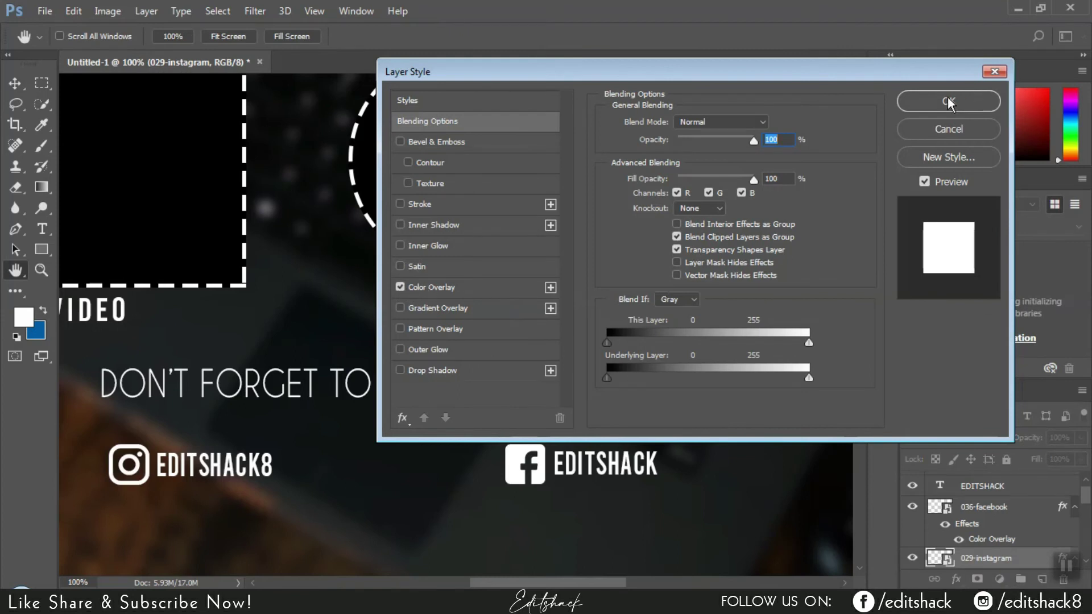
pyautogui.click(949, 103)
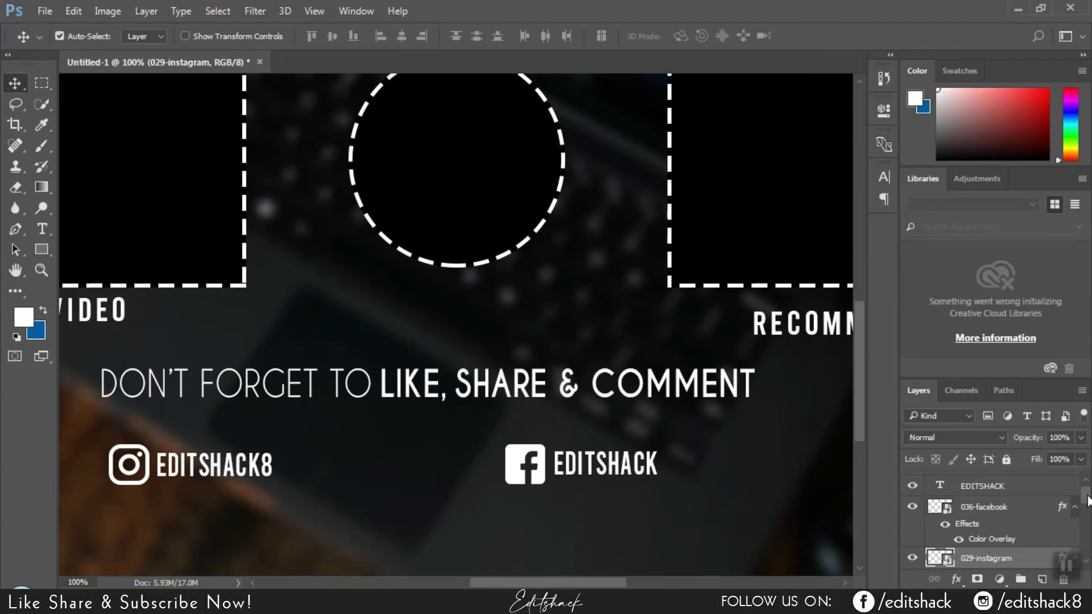
pyautogui.moveTo(1087, 500); pyautogui.dragTo(1088, 480)
# Draw a rectangle around the Instagram logo and handle with no fill and a white outline.
pyautogui.click(991, 480)
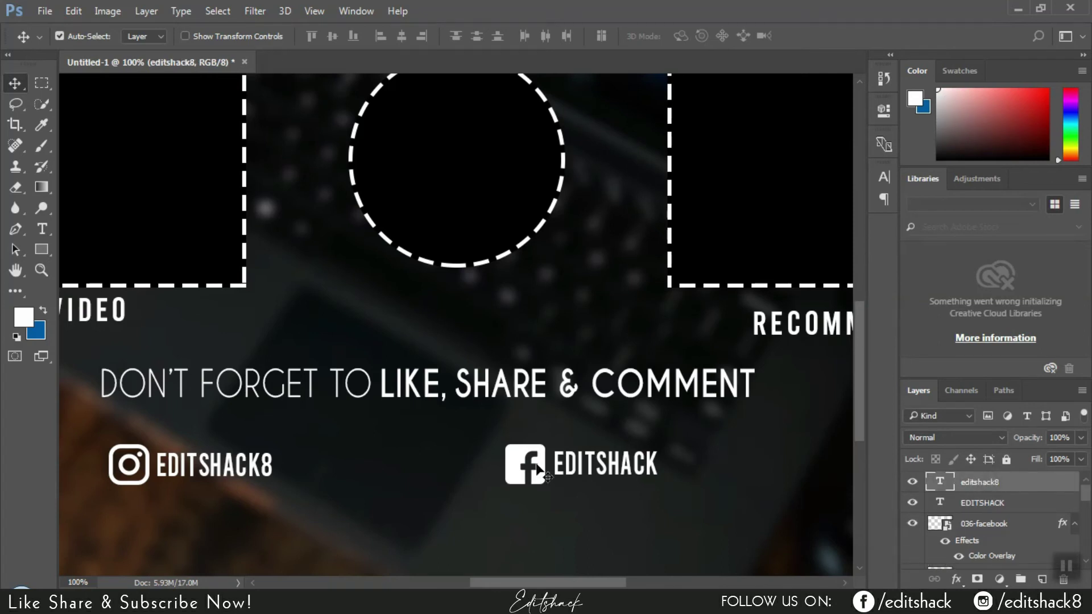
pyautogui.click(36, 249)
pyautogui.moveTo(96, 438); pyautogui.dragTo(283, 485)
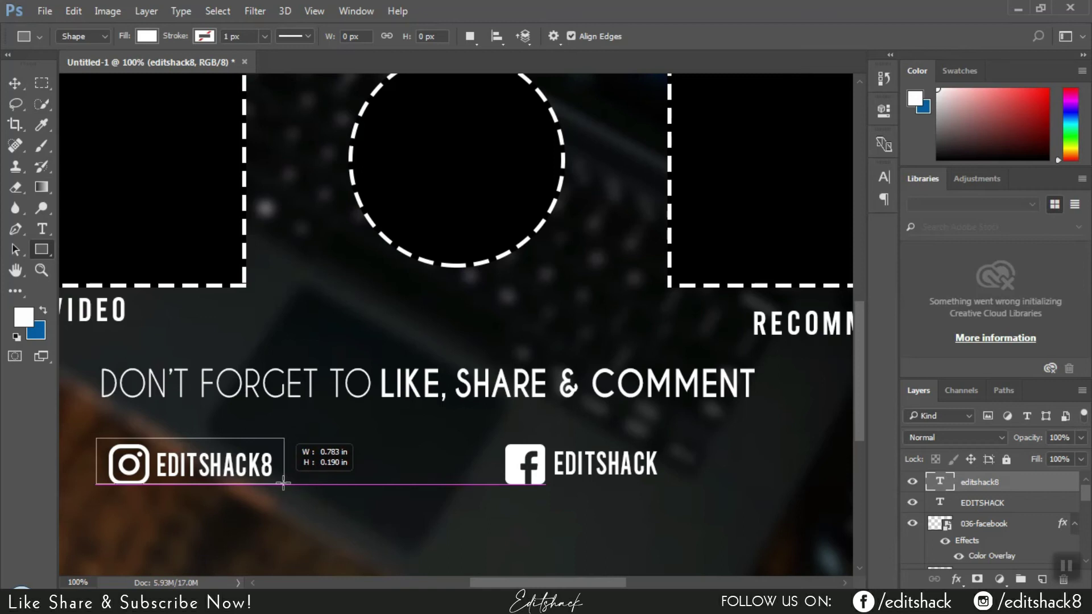
pyautogui.moveTo(283, 485); pyautogui.dragTo(284, 484)
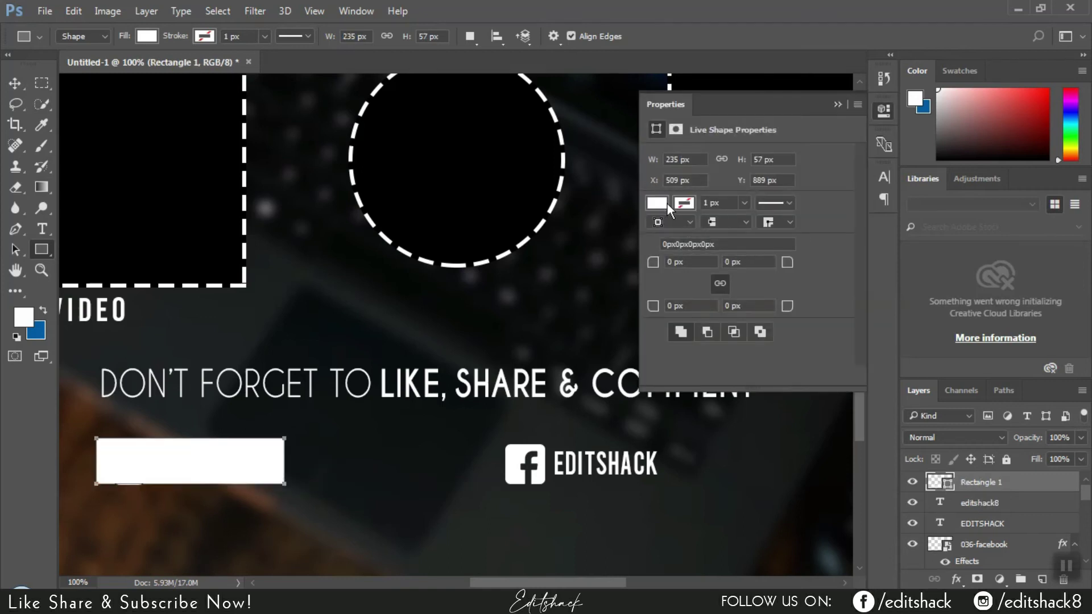
pyautogui.click(660, 202)
pyautogui.click(667, 234)
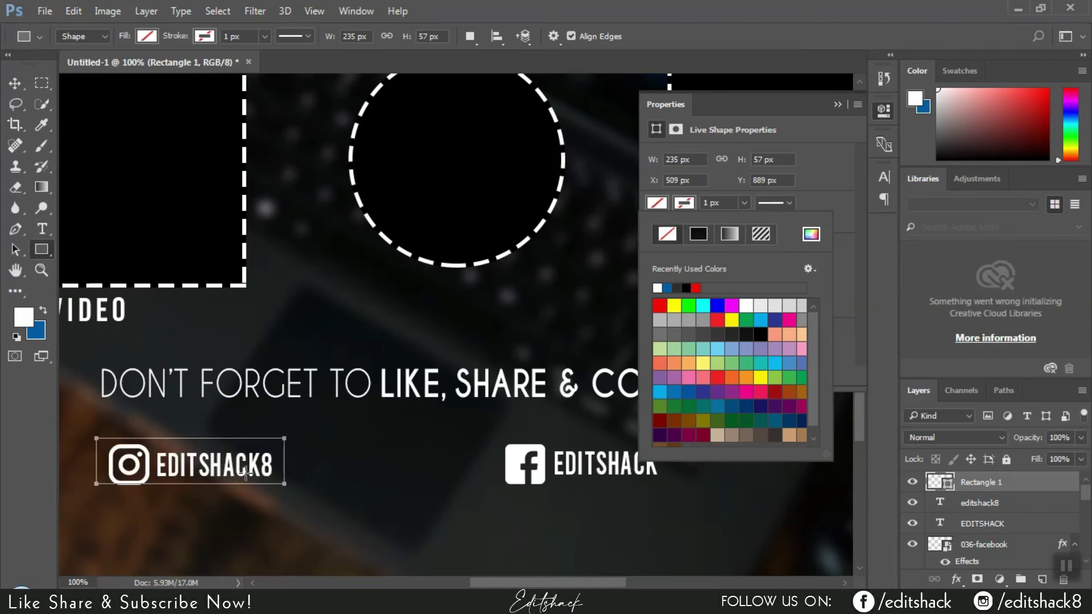
pyautogui.click(657, 288)
pyautogui.press('Return')
# Set the outline to 3 px solid and round the rectangle's corners.
pyautogui.moveTo(746, 221); pyautogui.dragTo(747, 221)
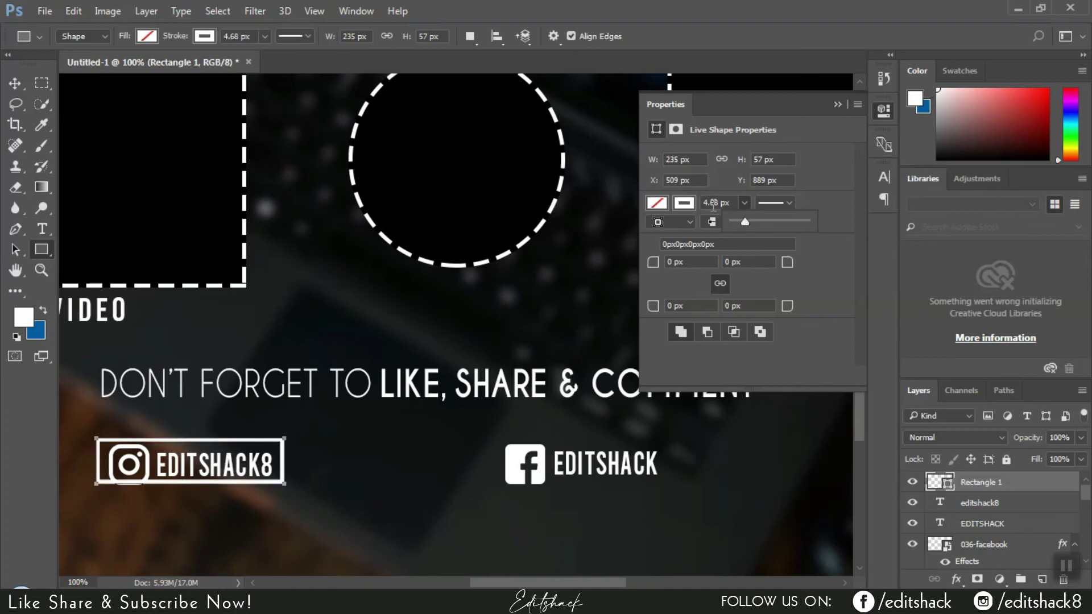
pyautogui.click(779, 203)
pyautogui.click(765, 280)
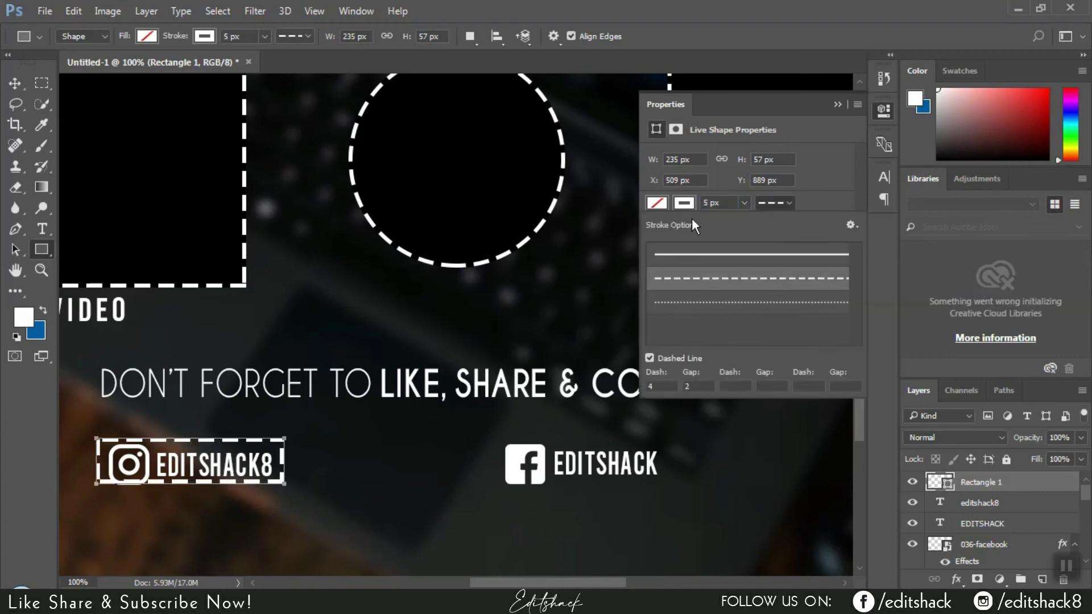
pyautogui.click(699, 199)
pyautogui.write('3')
pyautogui.click(780, 204)
pyautogui.click(776, 278)
pyautogui.click(775, 203)
pyautogui.click(751, 250)
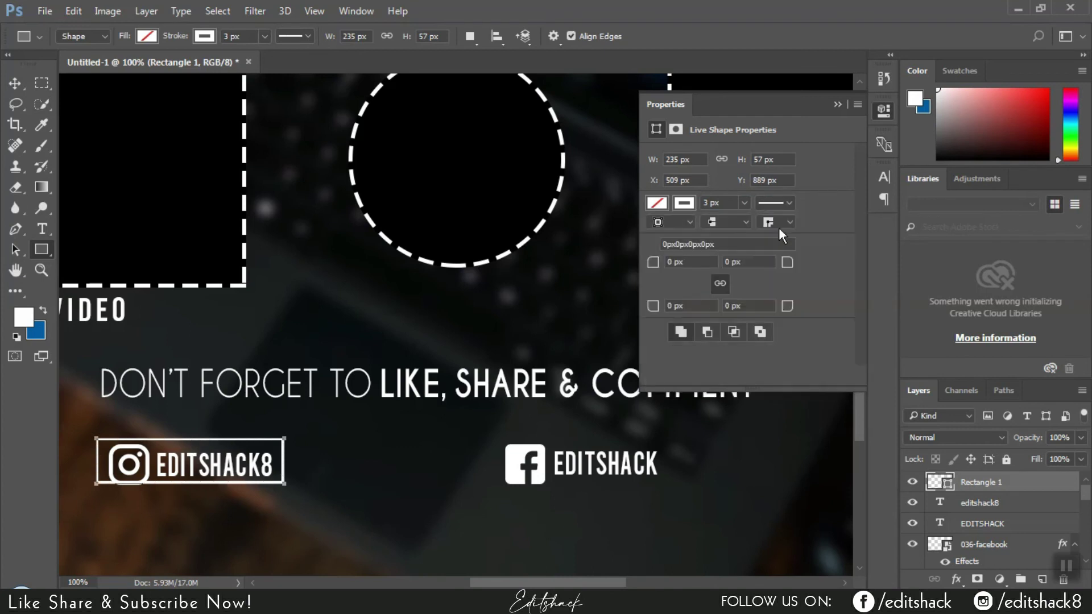
pyautogui.click(670, 263)
pyautogui.write('2')
pyautogui.press('Tab')
pyautogui.press('Tab')
# Free Transform the box so it fits around the Instagram handle.
pyautogui.hotkey('ctrl', 't')
pyautogui.moveTo(202, 446); pyautogui.dragTo(194, 435)
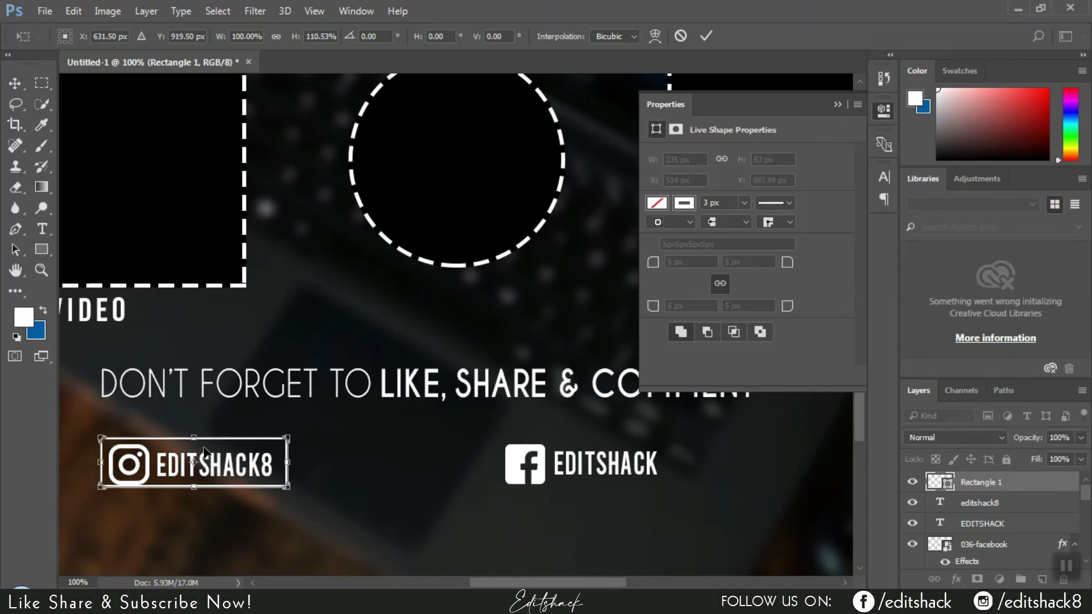
pyautogui.moveTo(287, 462); pyautogui.dragTo(284, 467)
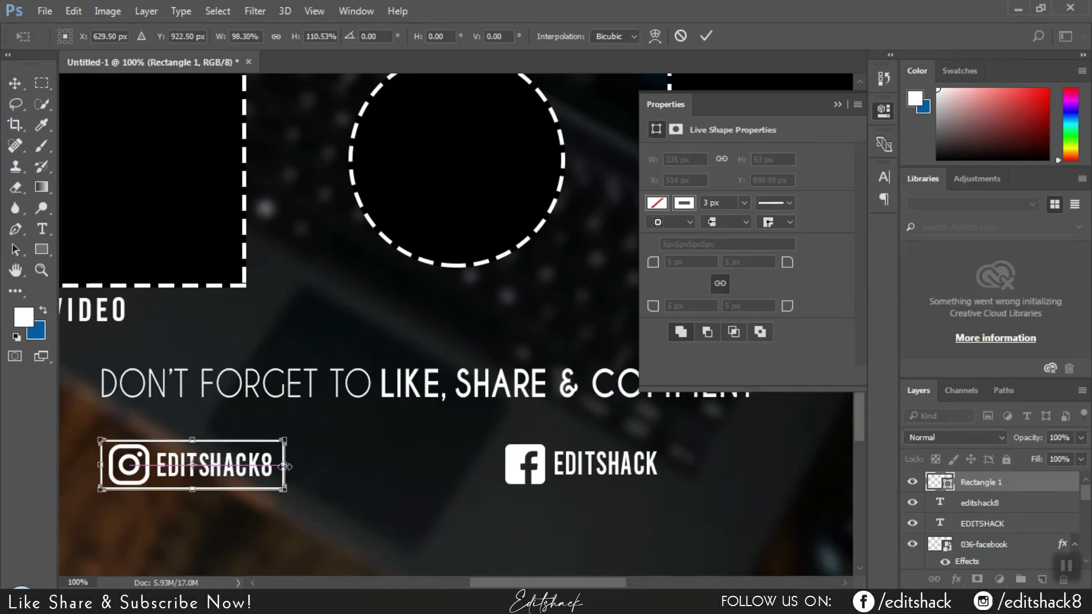
pyautogui.click(838, 104)
pyautogui.press('Return')
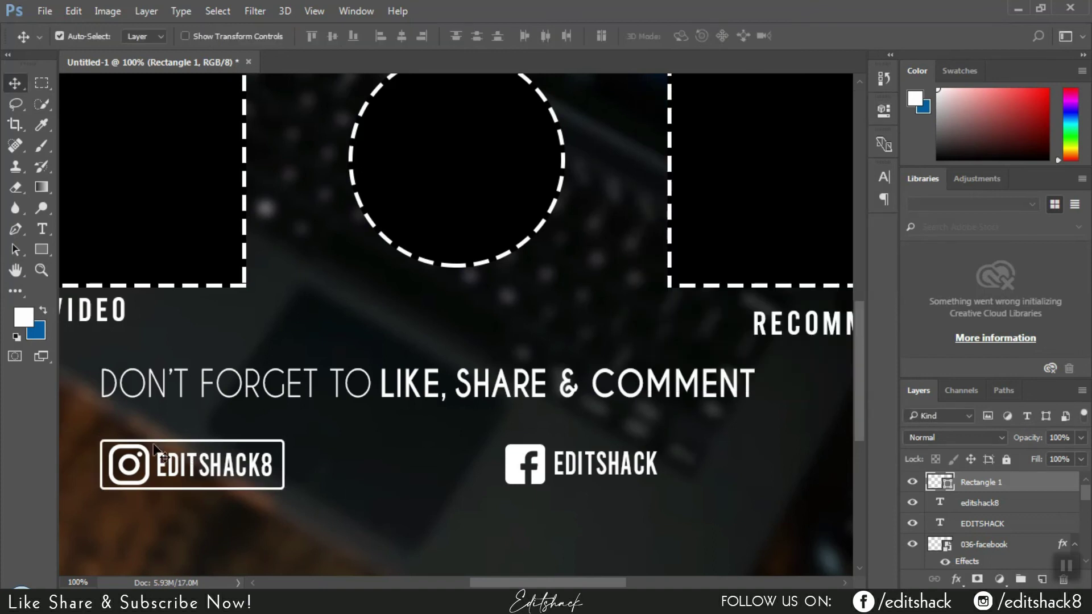
# Place a copy of the outlined box around the Facebook handle, aligned with the Instagram box.
pyautogui.moveTo(158, 450)
pyautogui.mouseDown()
pyautogui.moveTo(545, 443)
pyautogui.moveTo(549, 487)
pyautogui.mouseUp()
pyautogui.hotkey('ctrl', 't')
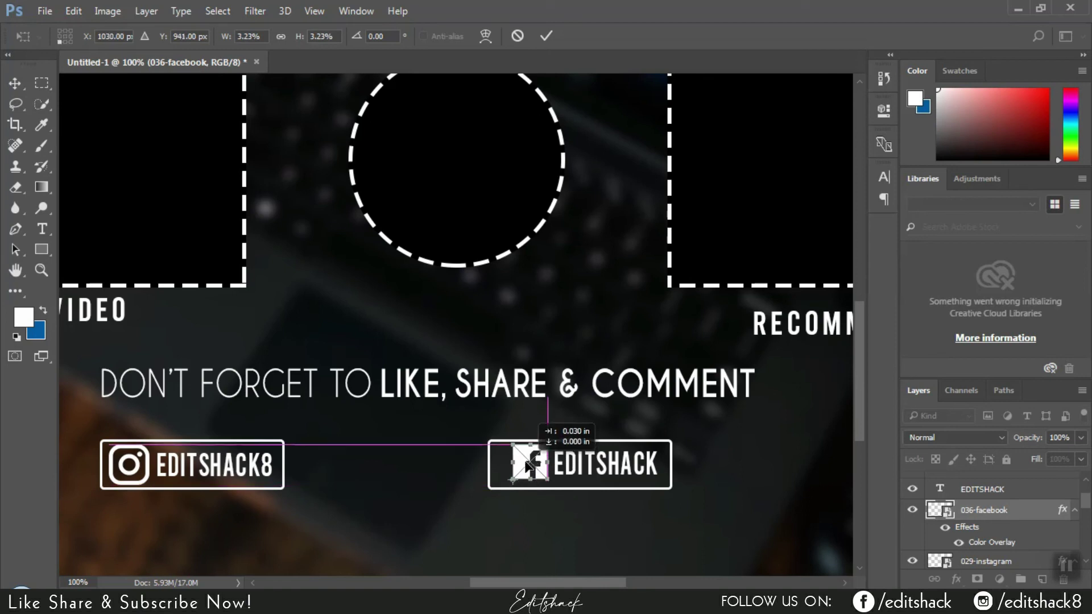
pyautogui.press('v')
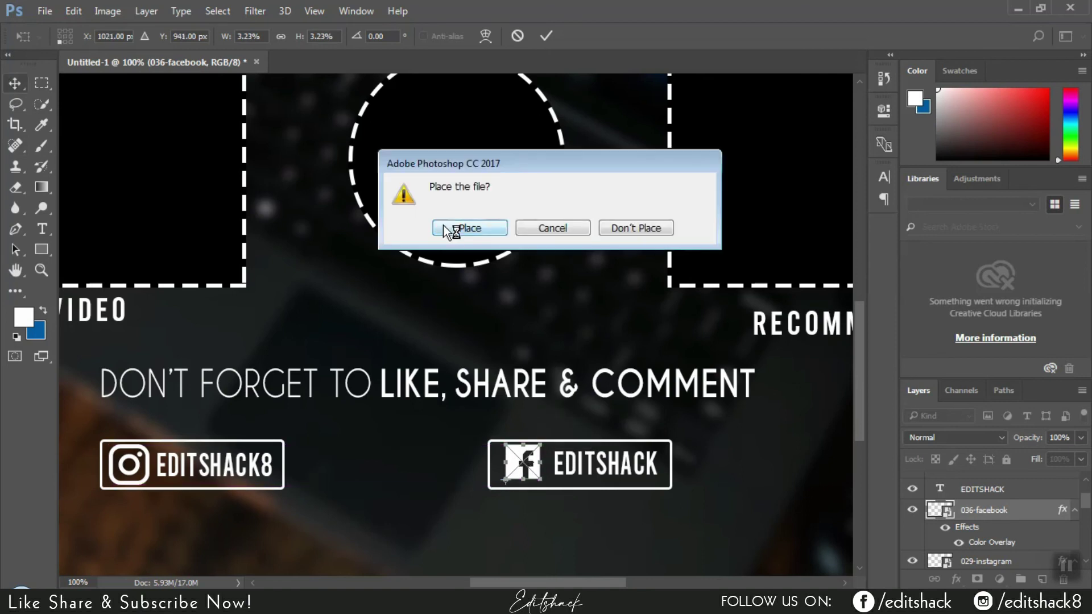
pyautogui.click(450, 227)
pyautogui.moveTo(533, 462); pyautogui.dragTo(537, 462)
pyautogui.hotkey('ctrl', '-')
pyautogui.hotkey('ctrl', '-')
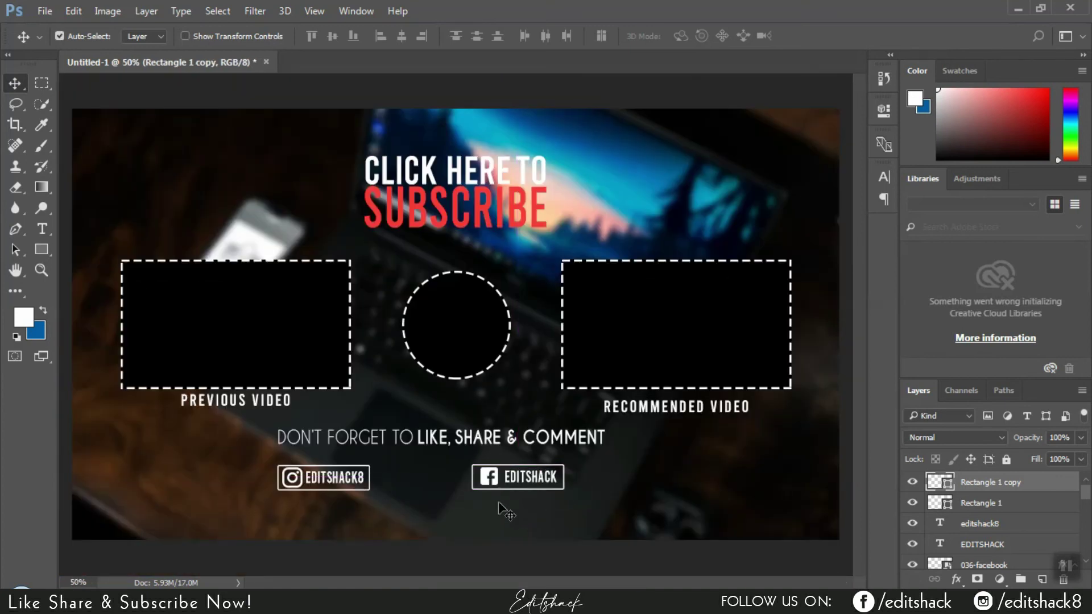
pyautogui.moveTo(1087, 495); pyautogui.dragTo(1087, 508)
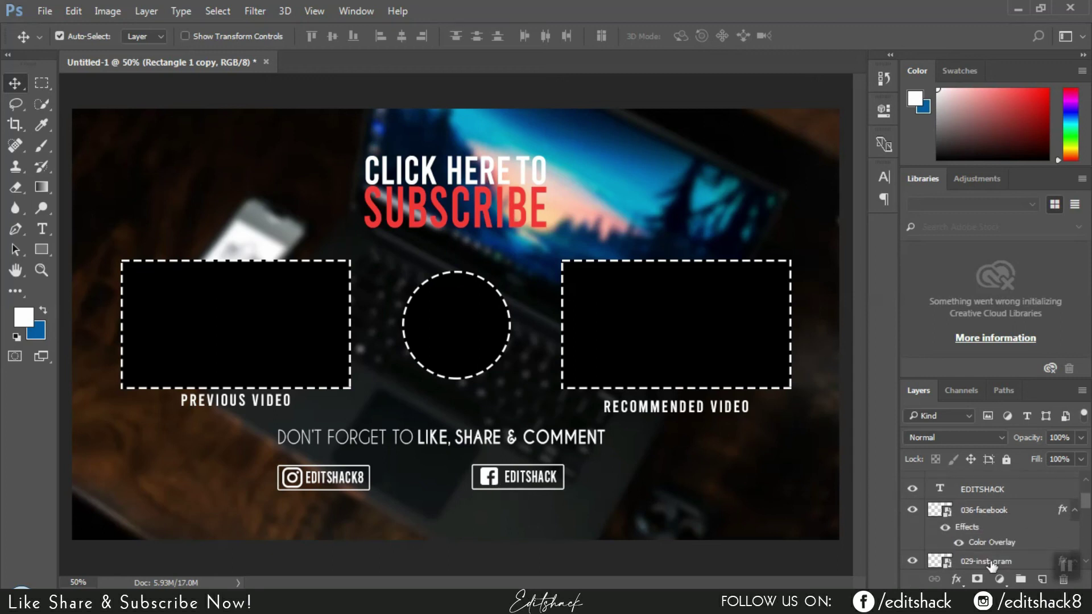
# Scale the Instagram icon down slightly to fit inside its box.
pyautogui.click(993, 566)
pyautogui.scroll(2, 285, 492)
pyautogui.click(134, 455)
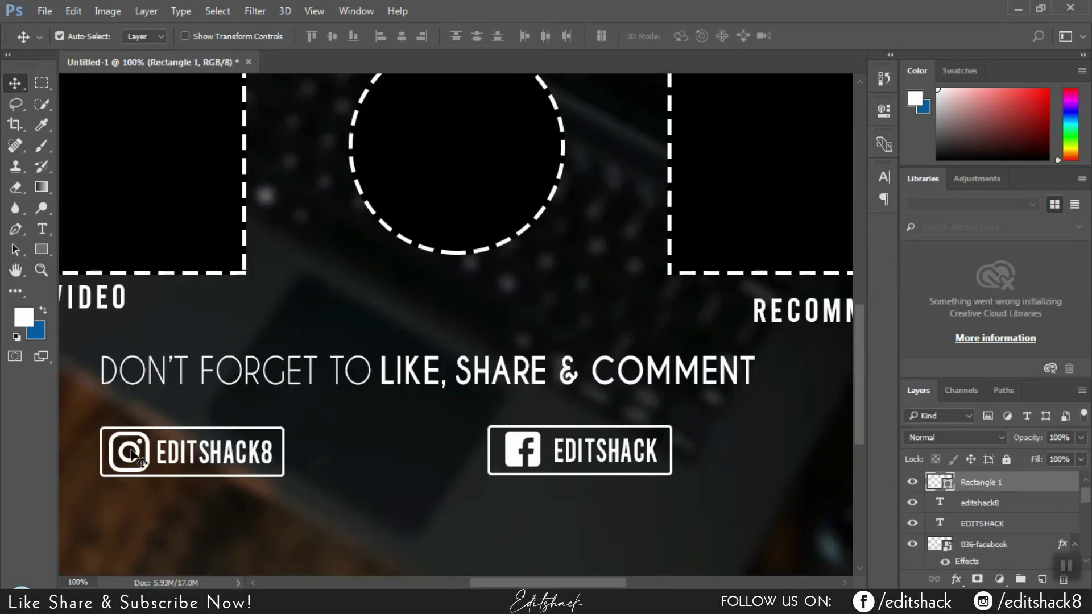
pyautogui.click(134, 455)
pyautogui.hotkey('ctrl', 't')
pyautogui.moveTo(149, 471); pyautogui.dragTo(128, 453)
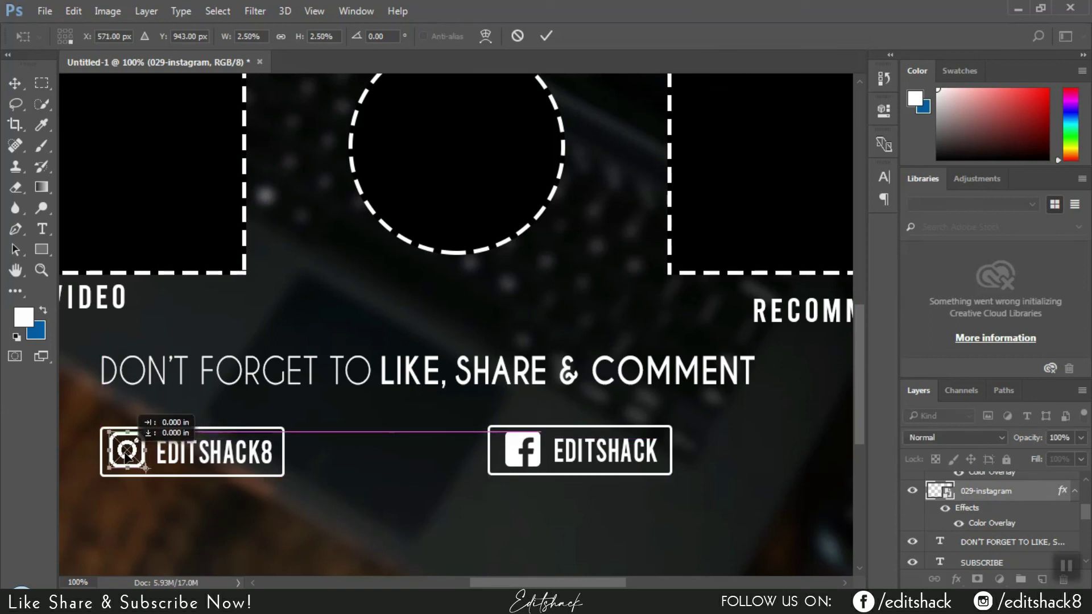
pyautogui.click(546, 36)
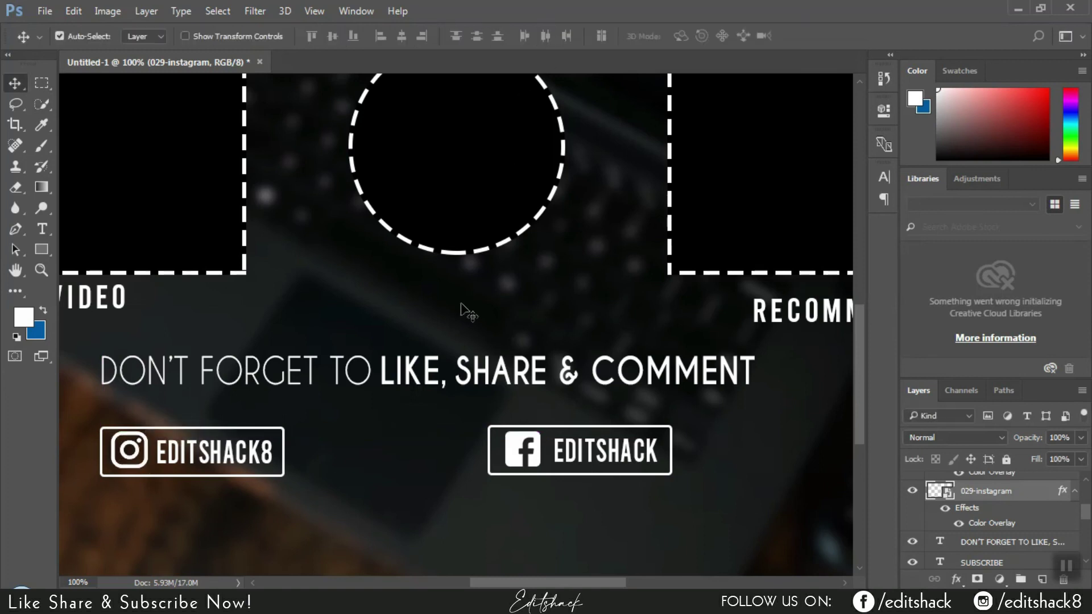
pyautogui.click(522, 471)
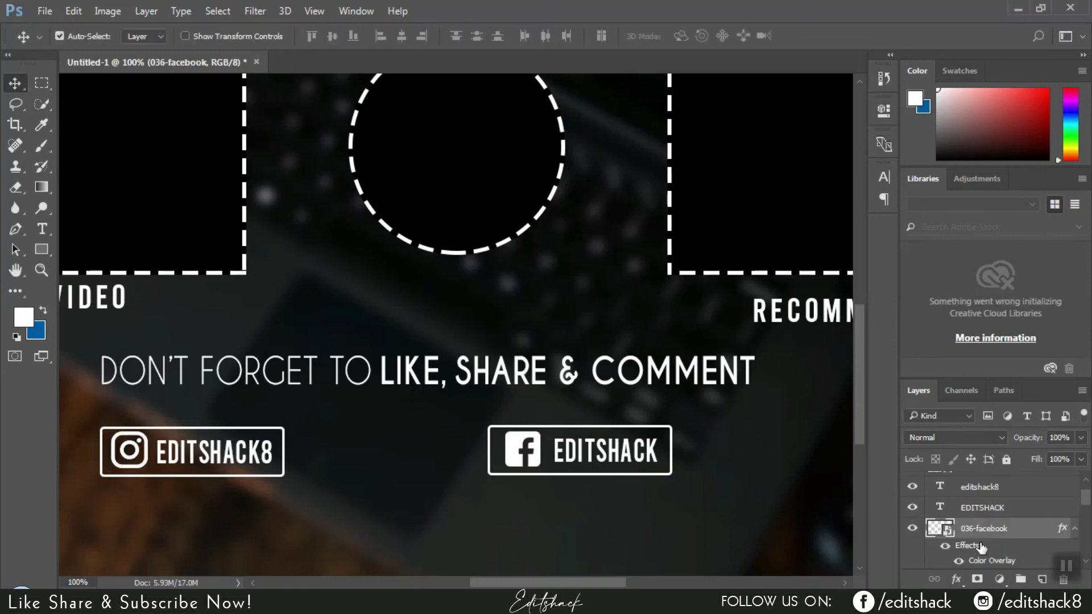
pyautogui.click(980, 510)
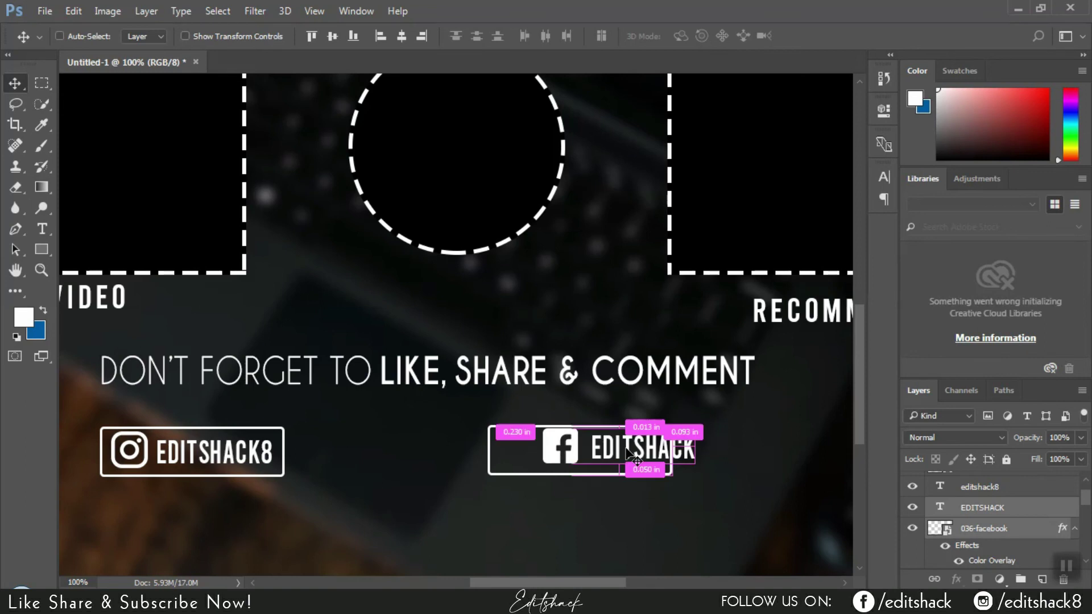
# Convert the EDITSHACK text to a shape and merge it with the Facebook icon.
pyautogui.click(59, 36)
pyautogui.rightClick(1000, 522)
pyautogui.click(981, 505)
pyautogui.rightClick(981, 504)
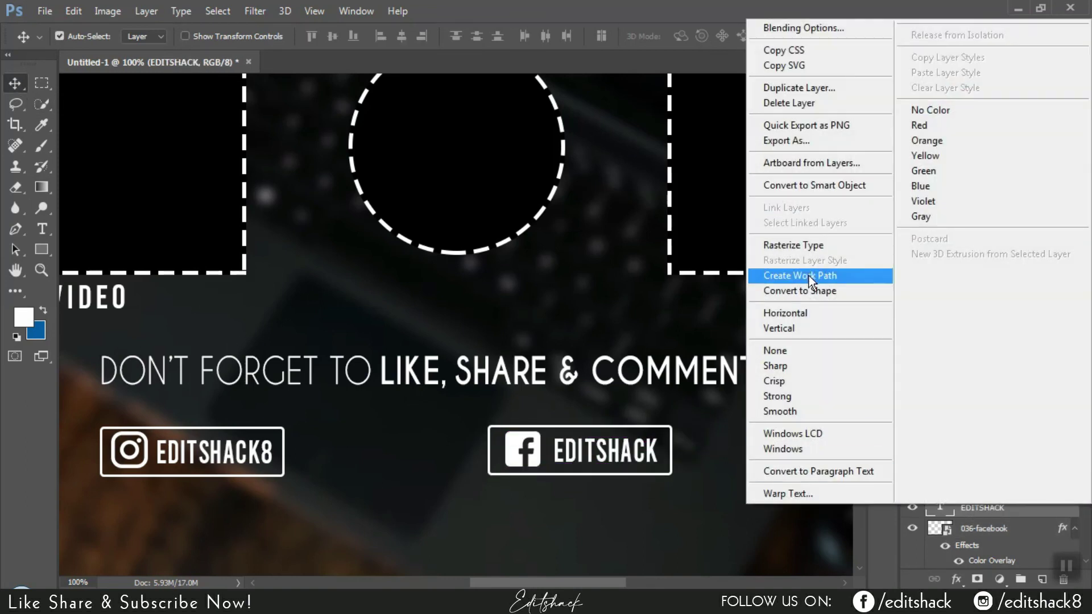
pyautogui.click(813, 291)
pyautogui.rightClick(999, 532)
pyautogui.click(803, 499)
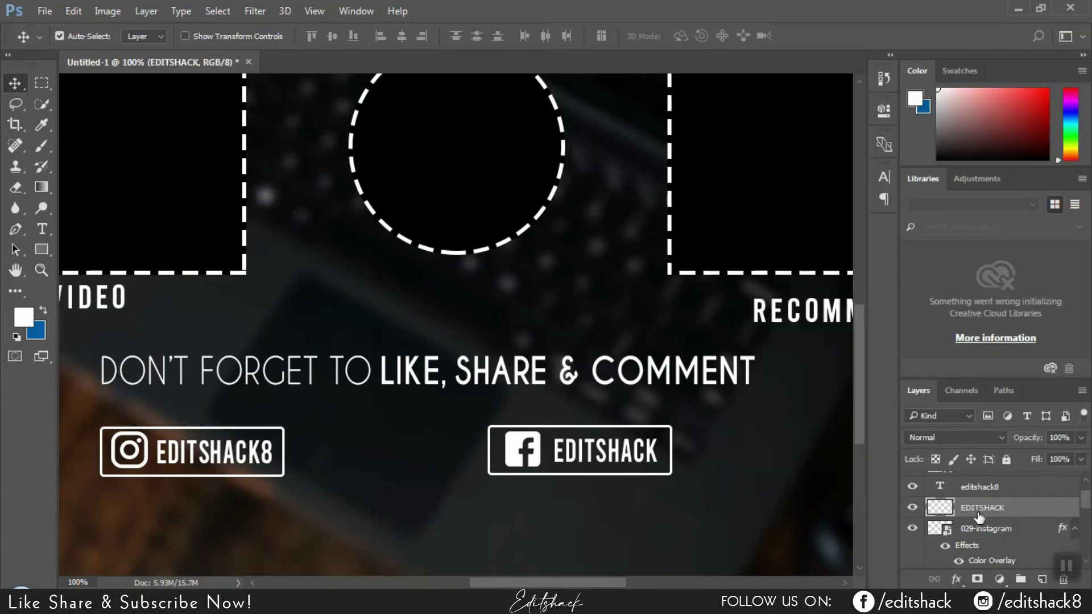
# Convert the editshack8 text to a shape and merge it with the Instagram box.
pyautogui.rightClick(988, 487)
pyautogui.click(813, 272)
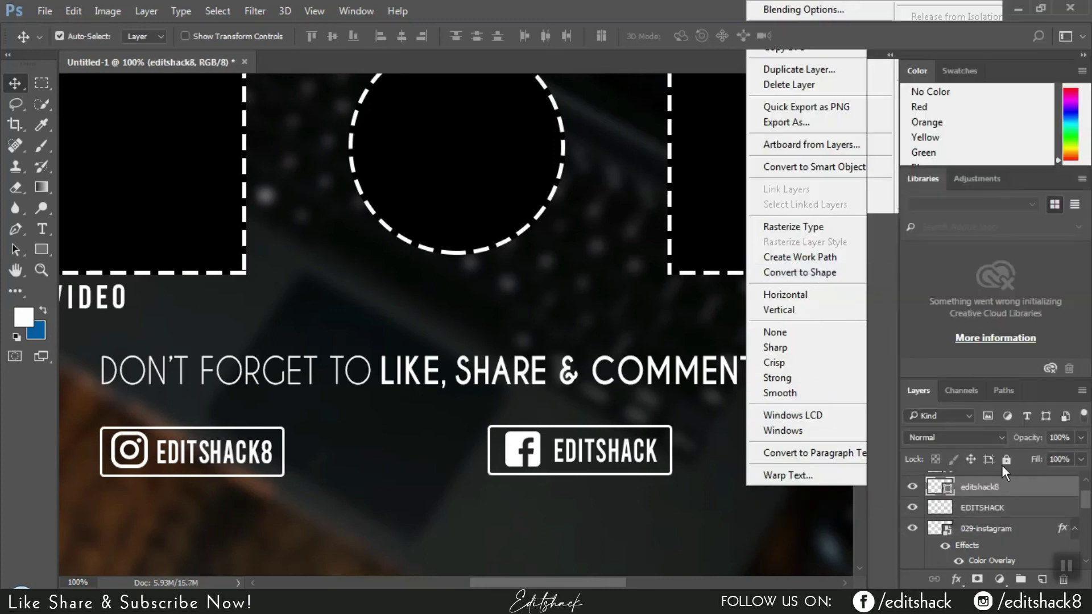
pyautogui.scroll(2, 1084, 509)
pyautogui.scroll(-1, 1060, 499)
pyautogui.click(995, 488)
pyautogui.rightClick(990, 503)
pyautogui.click(809, 521)
# Finish merging editshack8 into the Instagram box and EDITSHACK into the Facebook box.
pyautogui.rightClick(914, 524)
pyautogui.click(948, 495)
pyautogui.rightClick(913, 503)
pyautogui.click(936, 483)
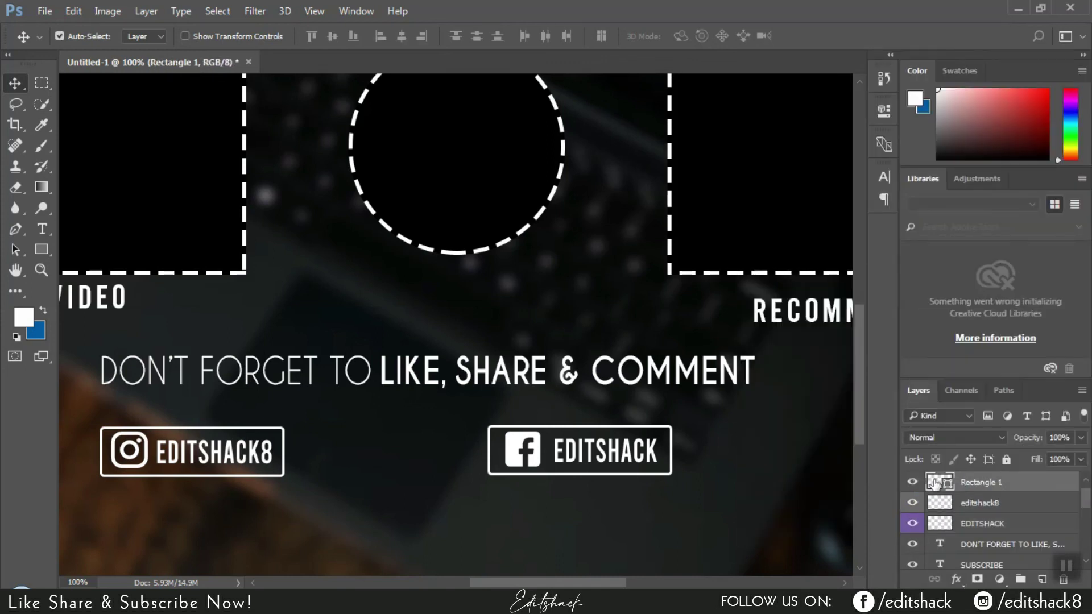
pyautogui.click(913, 483)
pyautogui.click(982, 503)
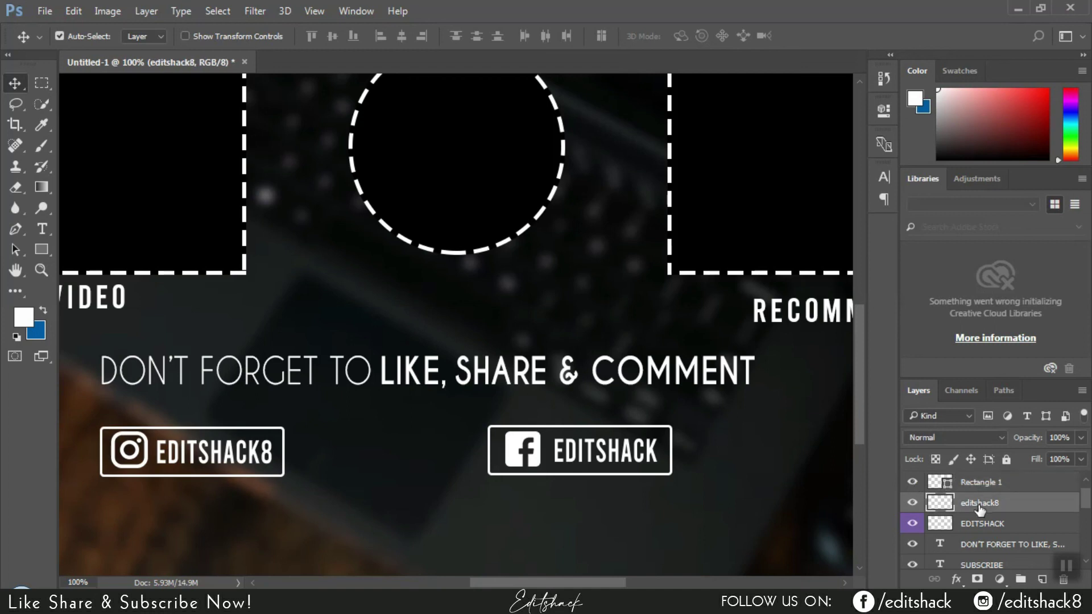
pyautogui.rightClick(978, 488)
pyautogui.click(700, 550)
pyautogui.hotkey('ctrl', 'j')
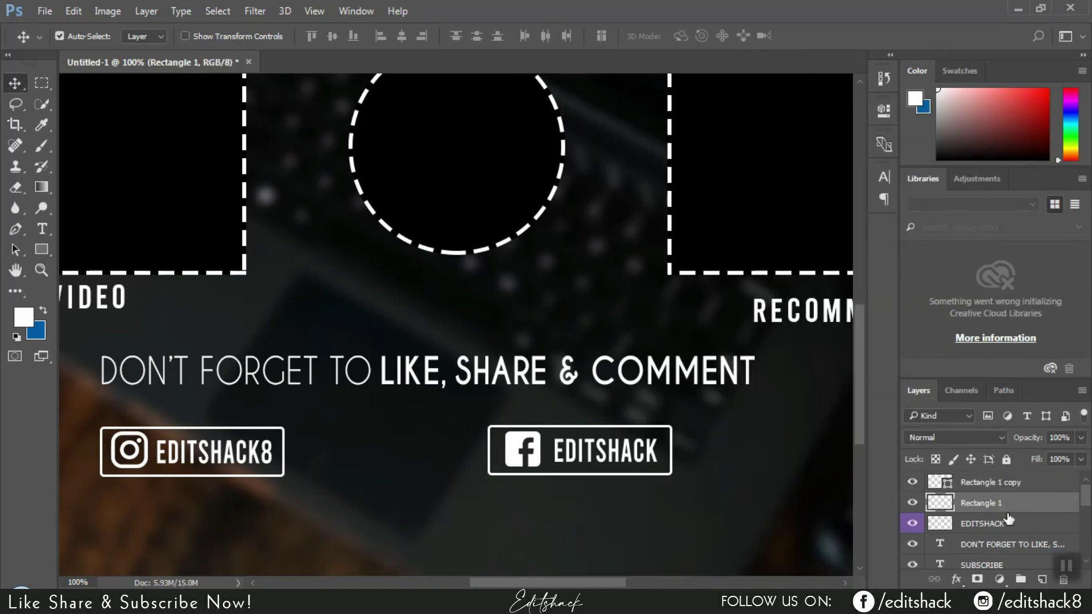
pyautogui.rightClick(995, 488)
pyautogui.click(746, 546)
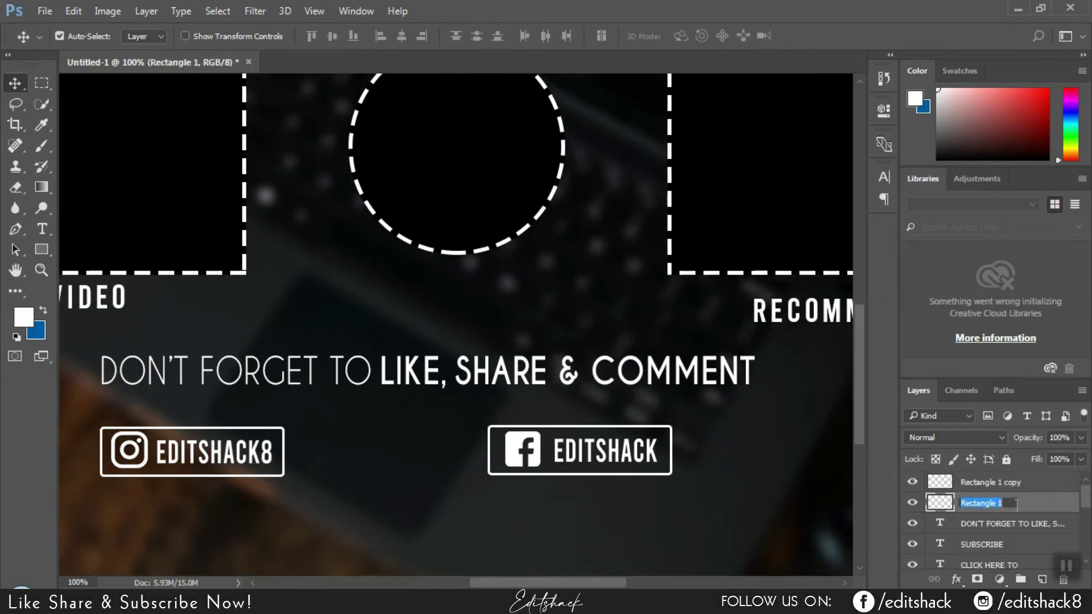
# Rename the two merged handle layers Instagram and Facebook.
pyautogui.doubleClick(914, 503)
pyautogui.doubleClick(981, 503)
pyautogui.write('Instagra')
pyautogui.write('m')
pyautogui.doubleClick(997, 482)
pyautogui.write('Face')
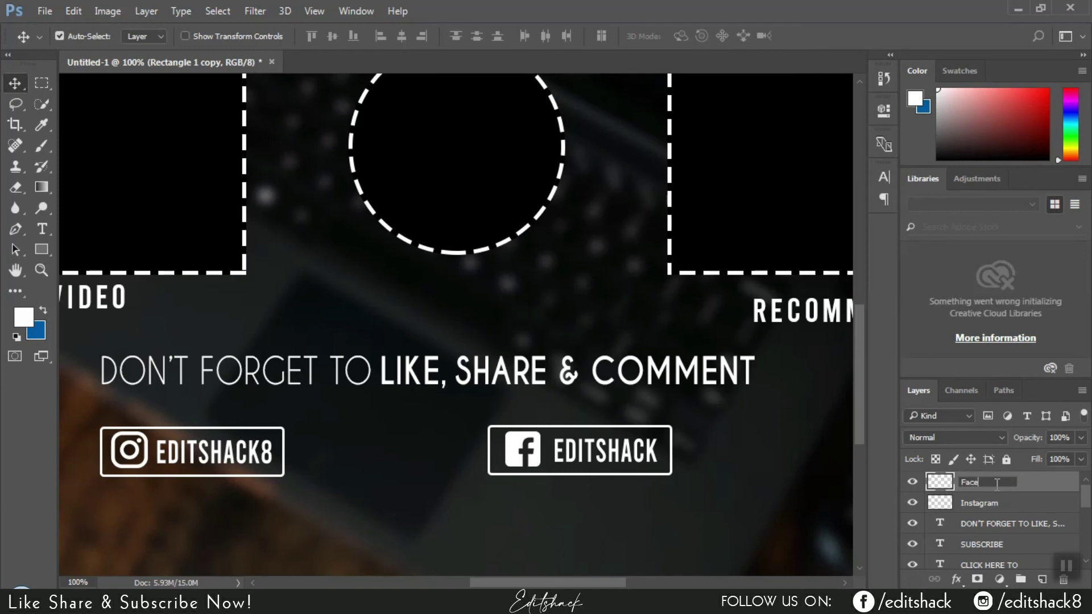
pyautogui.write('book')
pyautogui.press('Return')
# Shift the Facebook and Instagram badges right and nudge the LIKE, SHARE & COMMENT line to centre.
pyautogui.moveTo(539, 453); pyautogui.dragTo(613, 449)
pyautogui.moveTo(172, 451); pyautogui.dragTo(238, 452)
pyautogui.hotkey('ctrl', '-')
pyautogui.hotkey('ctrl', '-')
pyautogui.hotkey('ctrl', '-')
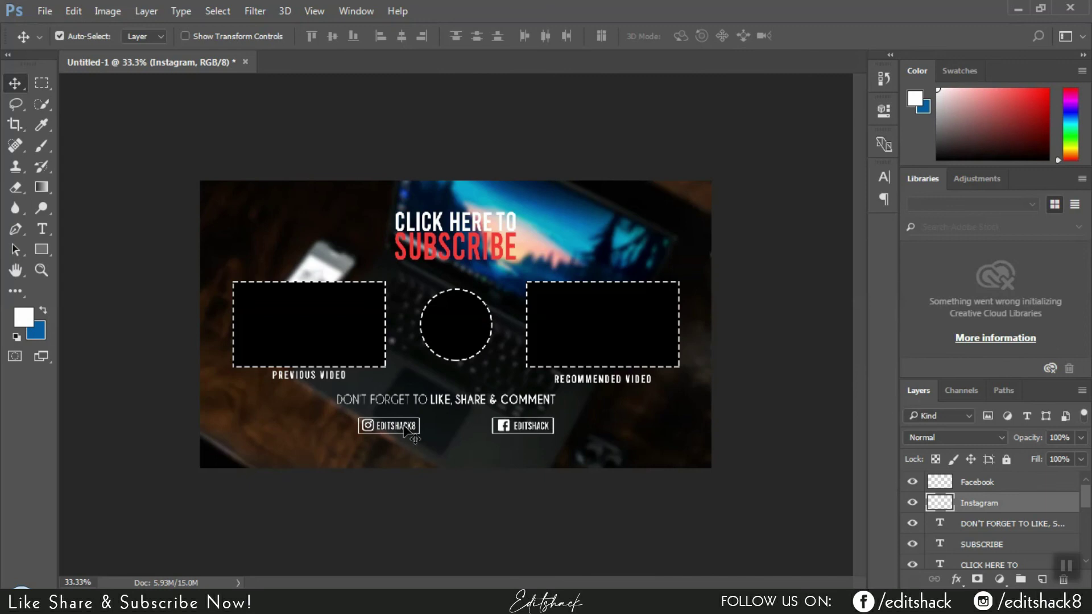
pyautogui.hotkey('ctrl', '+')
pyautogui.hotkey('ctrl', '+')
pyautogui.moveTo(436, 475); pyautogui.dragTo(442, 472)
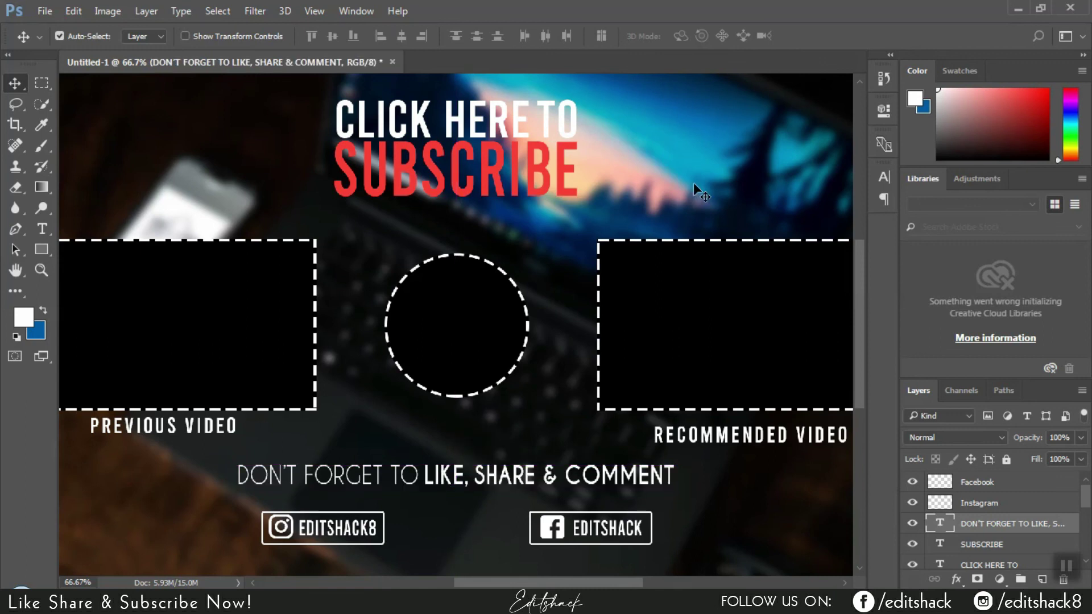
pyautogui.hotkey('ctrl', '-')
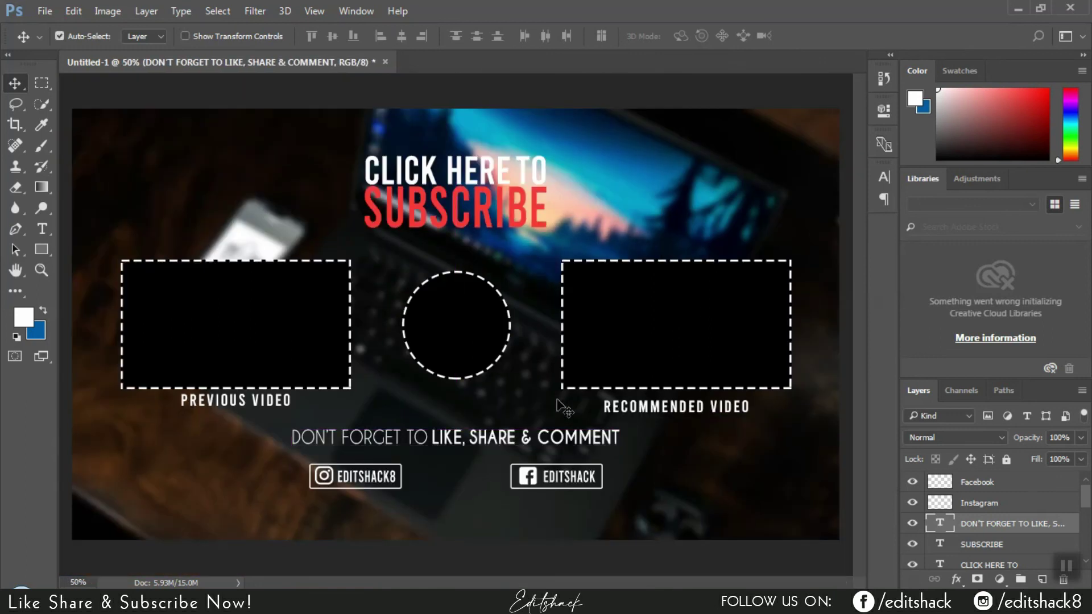